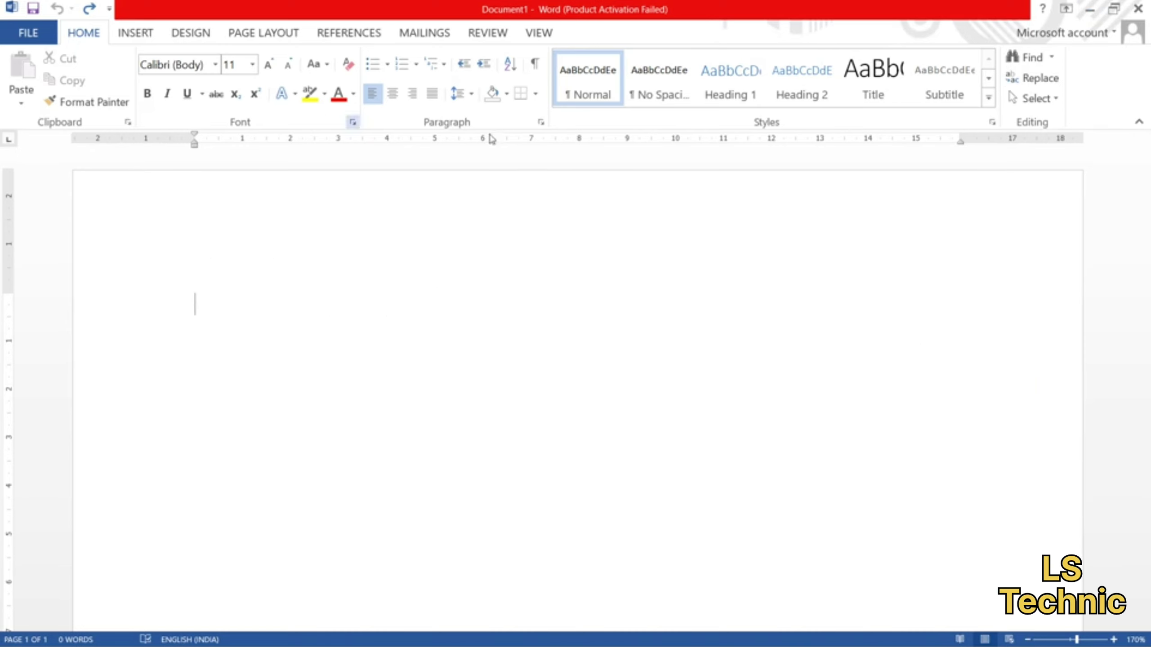
Step: Generate five paragraphs of sample text with =RAND() and select all of it
click(535, 94)
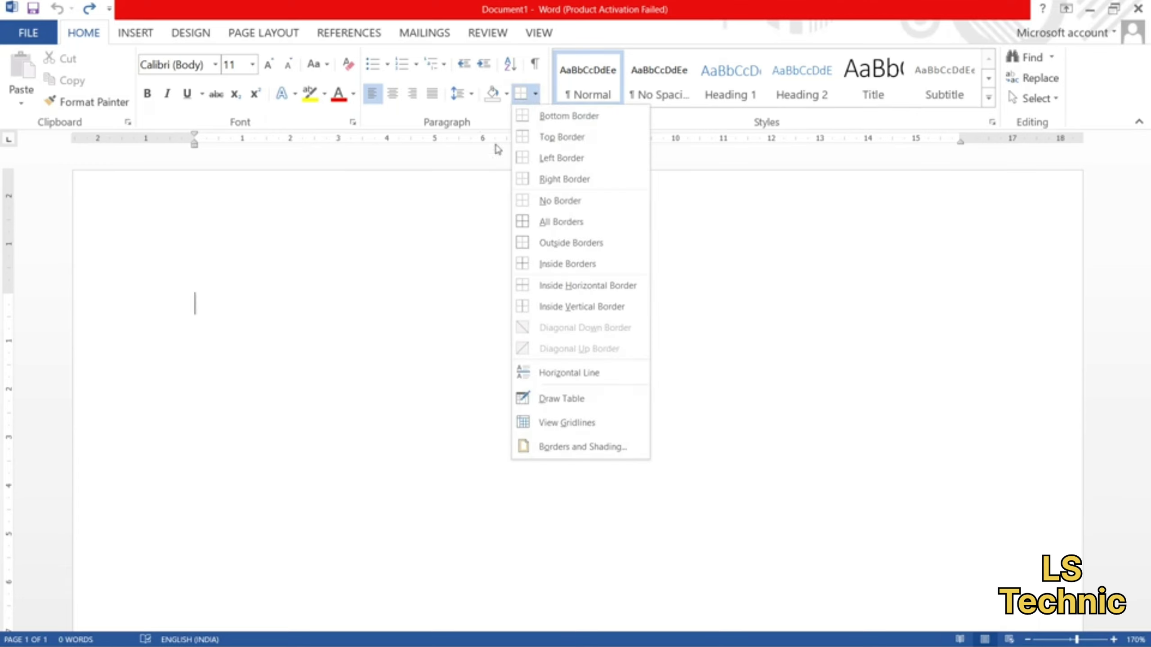
click(457, 203)
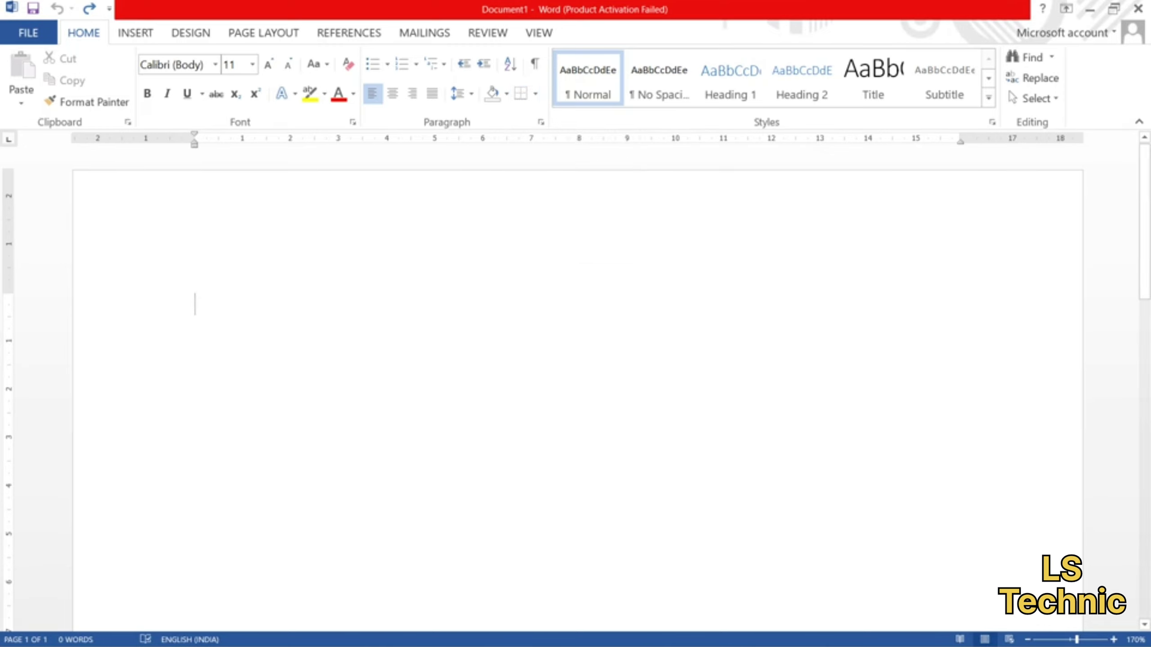
text(=)
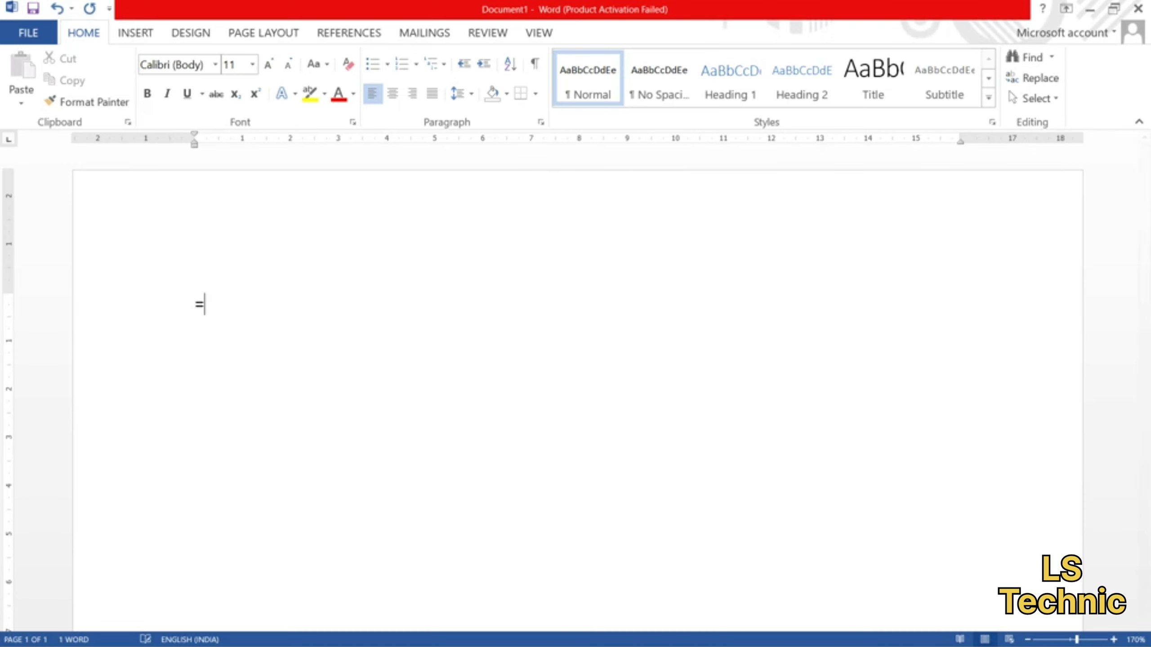
text(RAND())
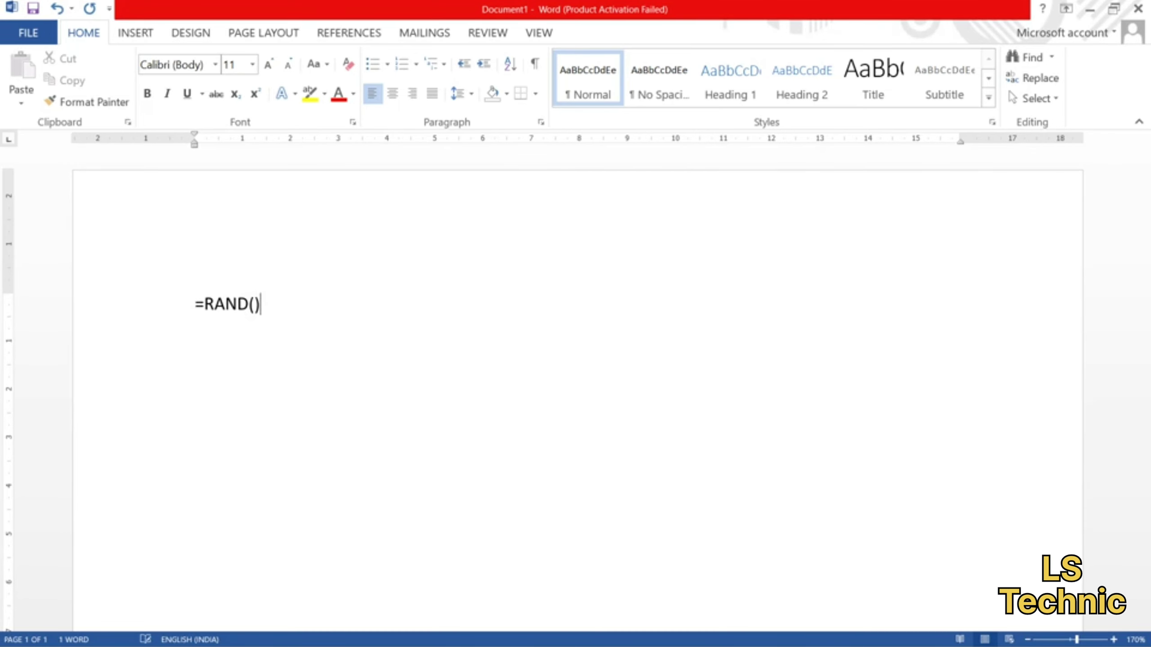
key(Return)
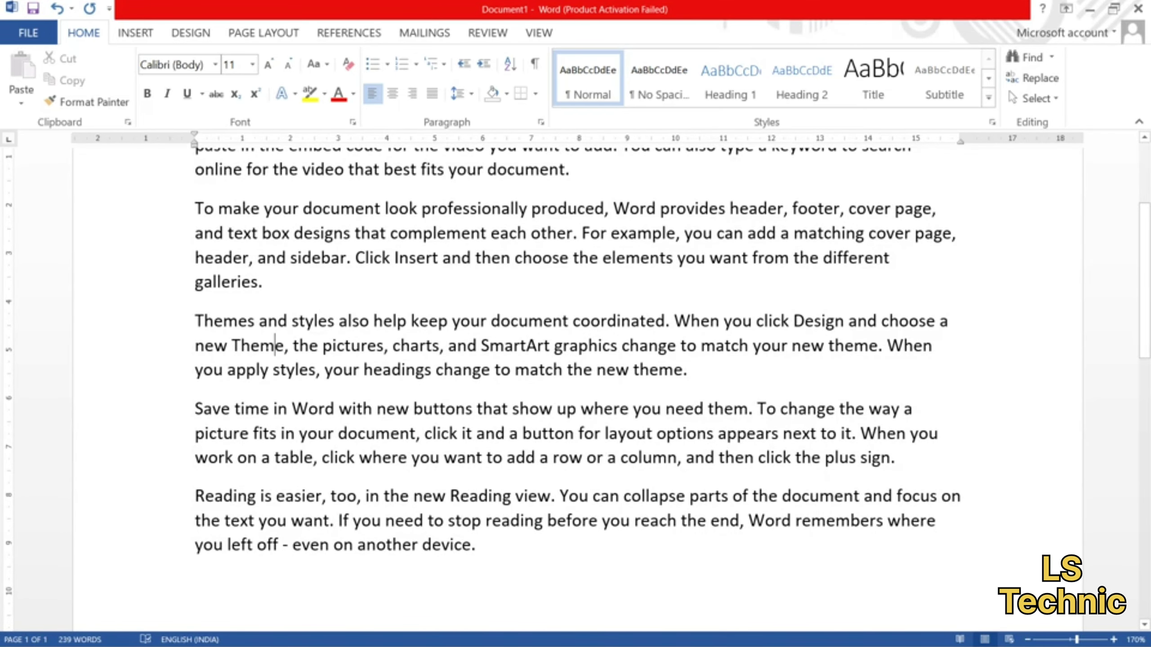
key(ctrl+a)
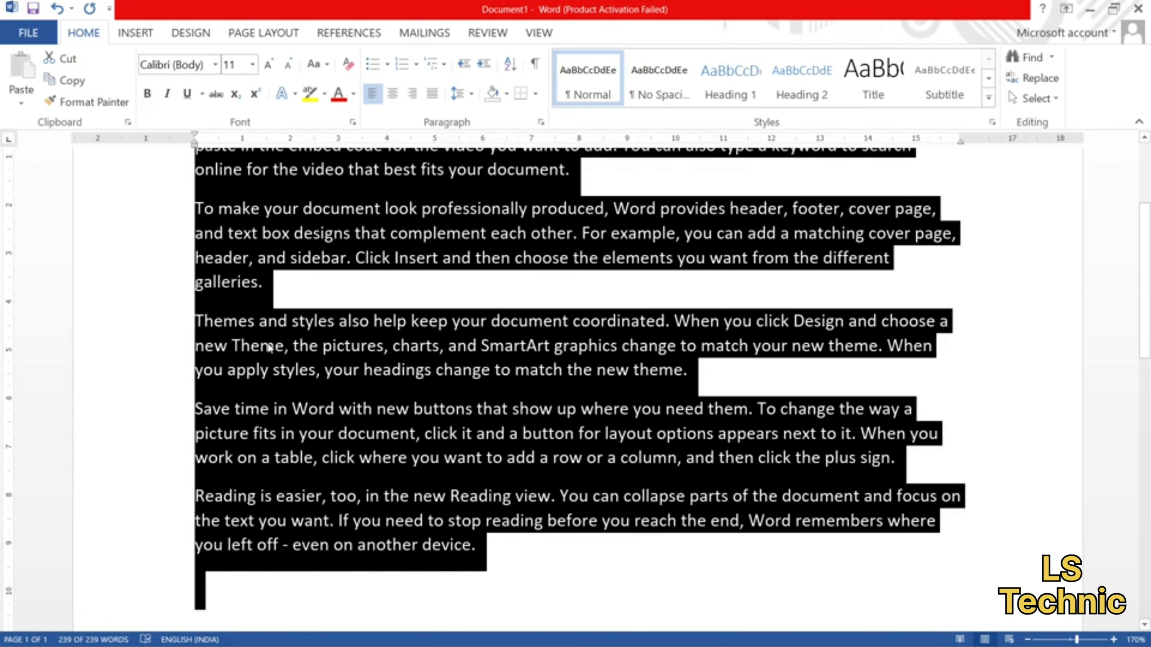
Step: Apply Bottom Border to all the selected sample text, then deselect to check it
scroll(269, 346, up, 3)
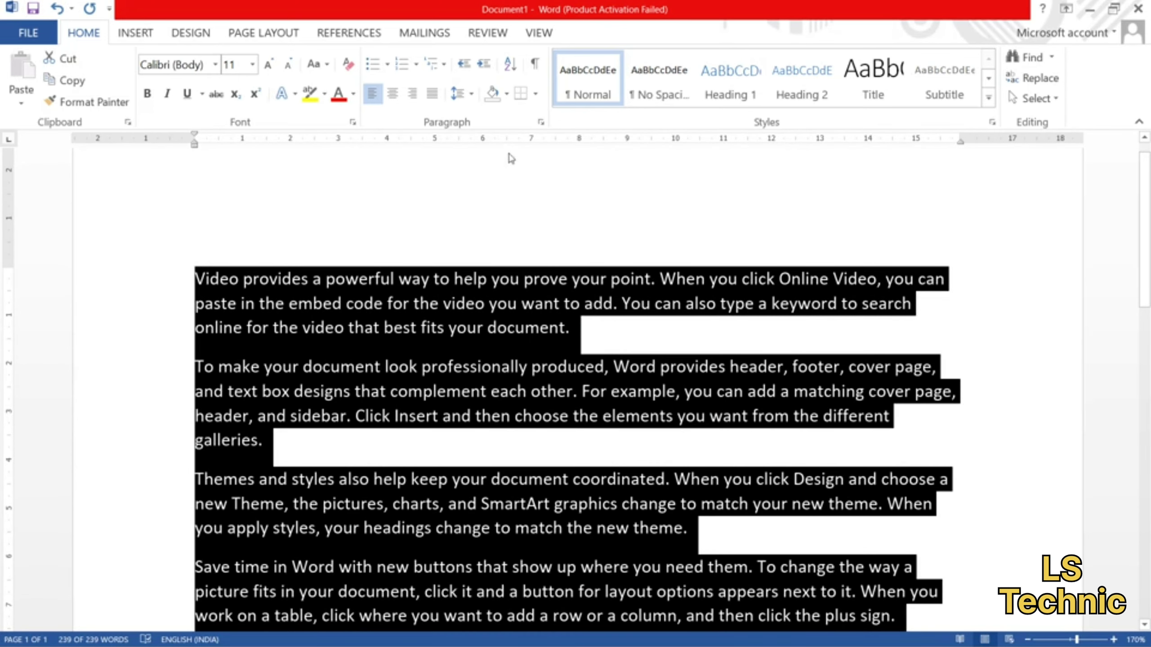
click(535, 94)
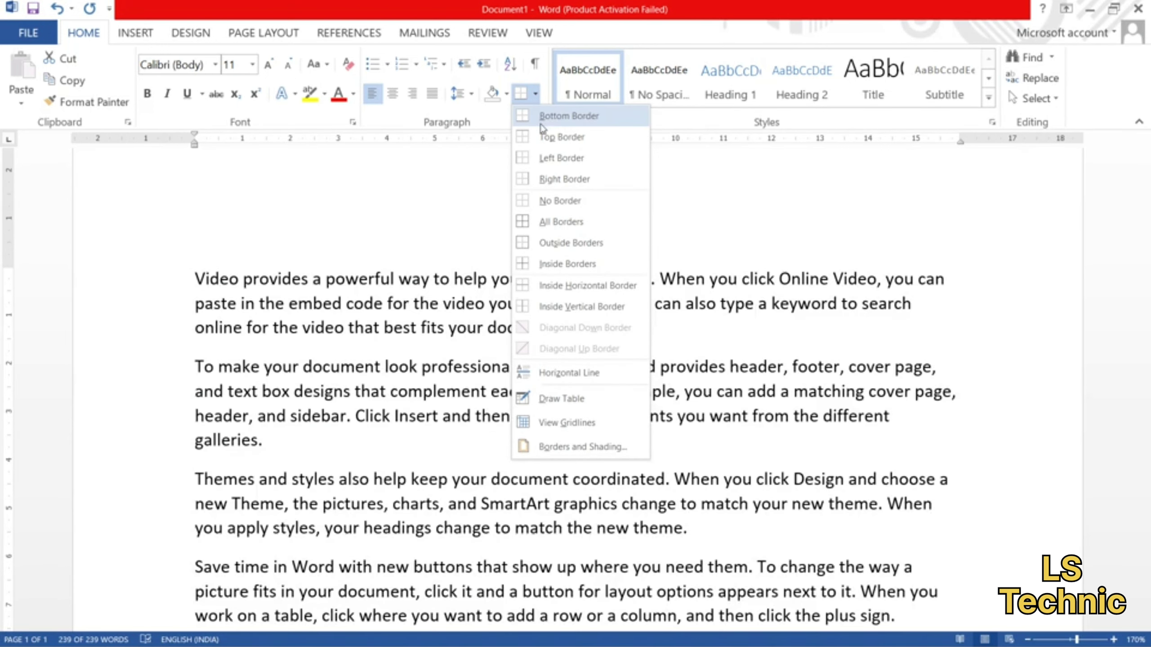
click(543, 120)
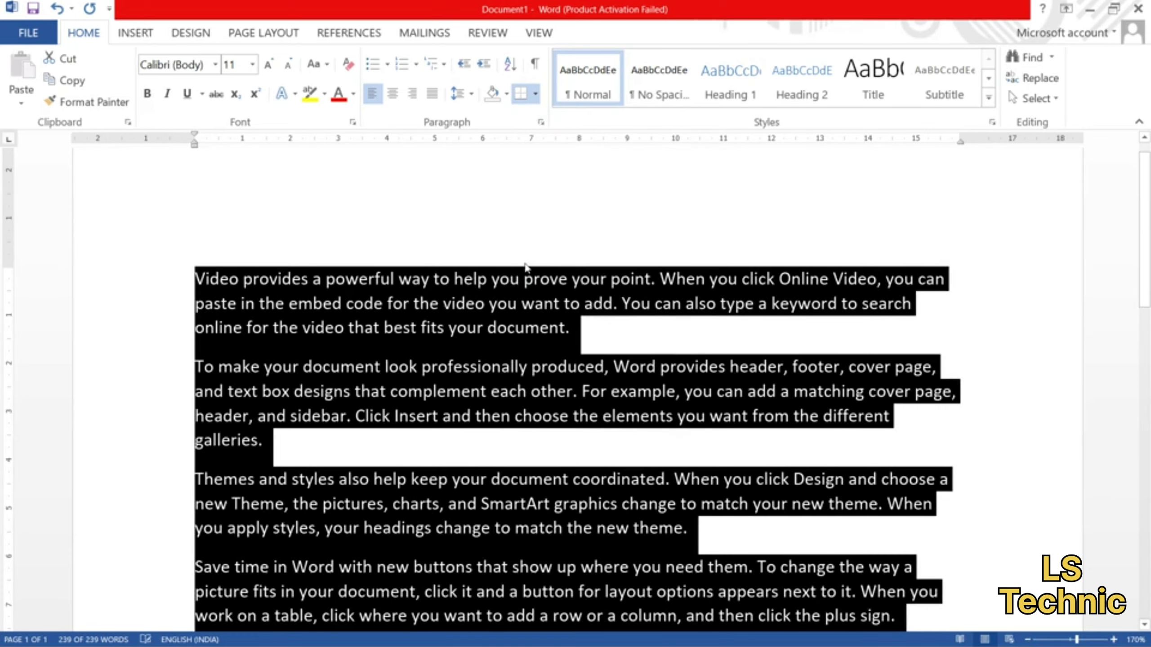
scroll(524, 266, down, 2)
scroll(524, 266, down, 2)
scroll(526, 270, down, 1)
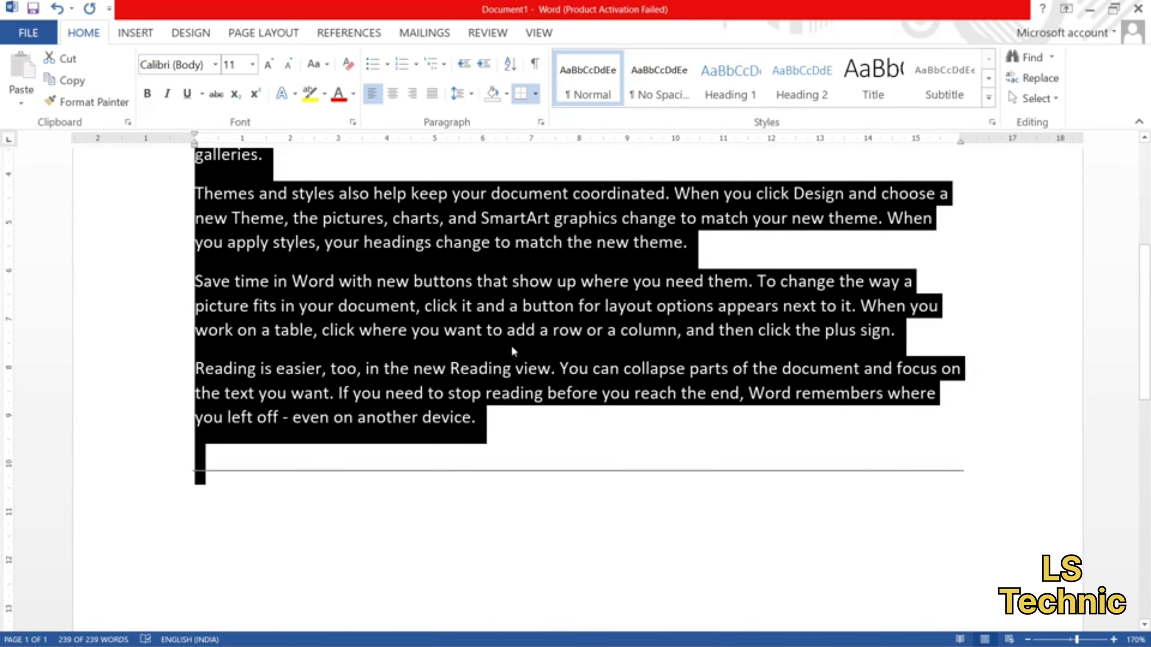
click(506, 428)
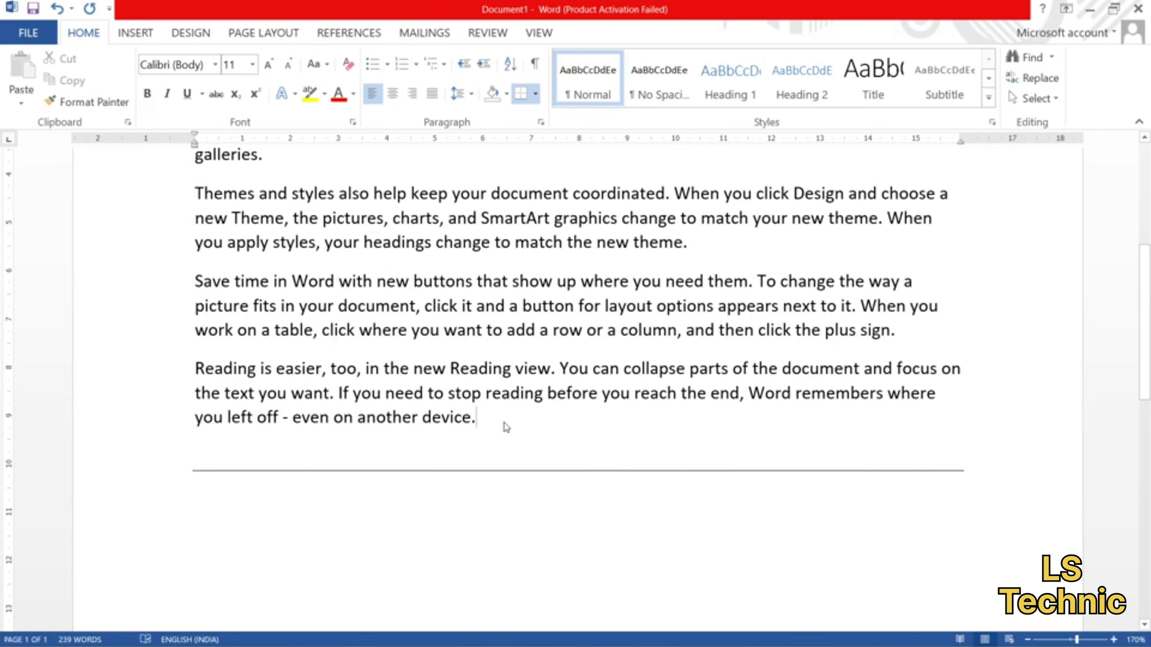
Step: Add a Top Border above all the sample text
key(ctrl+a)
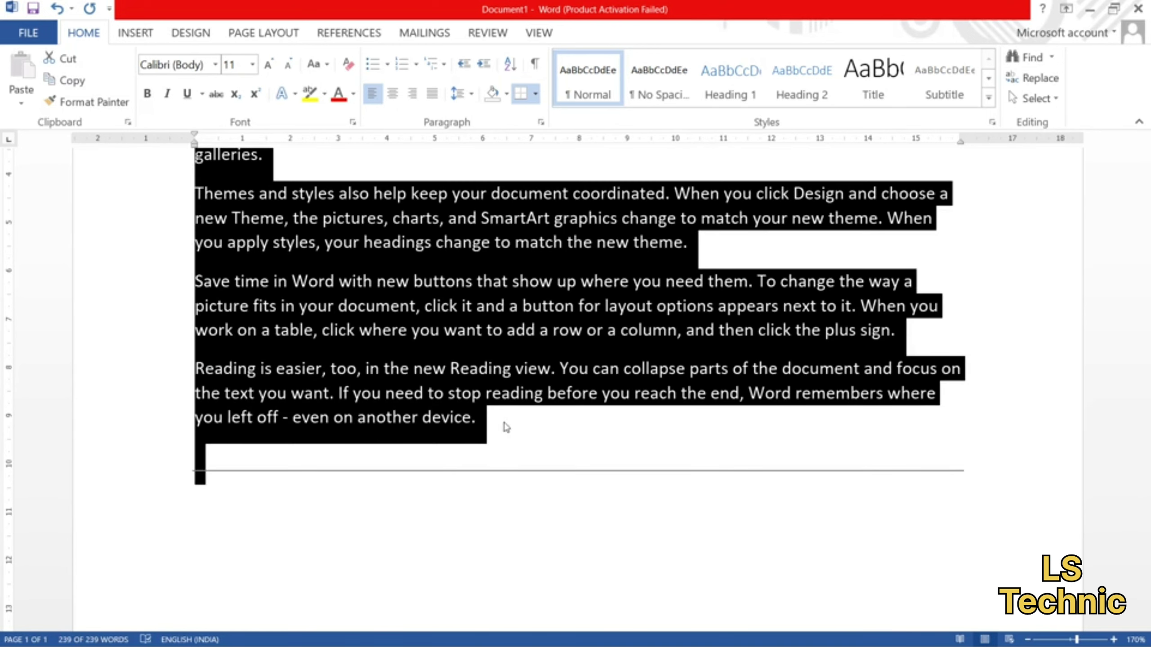
scroll(506, 426, up, 4)
scroll(506, 425, up, 3)
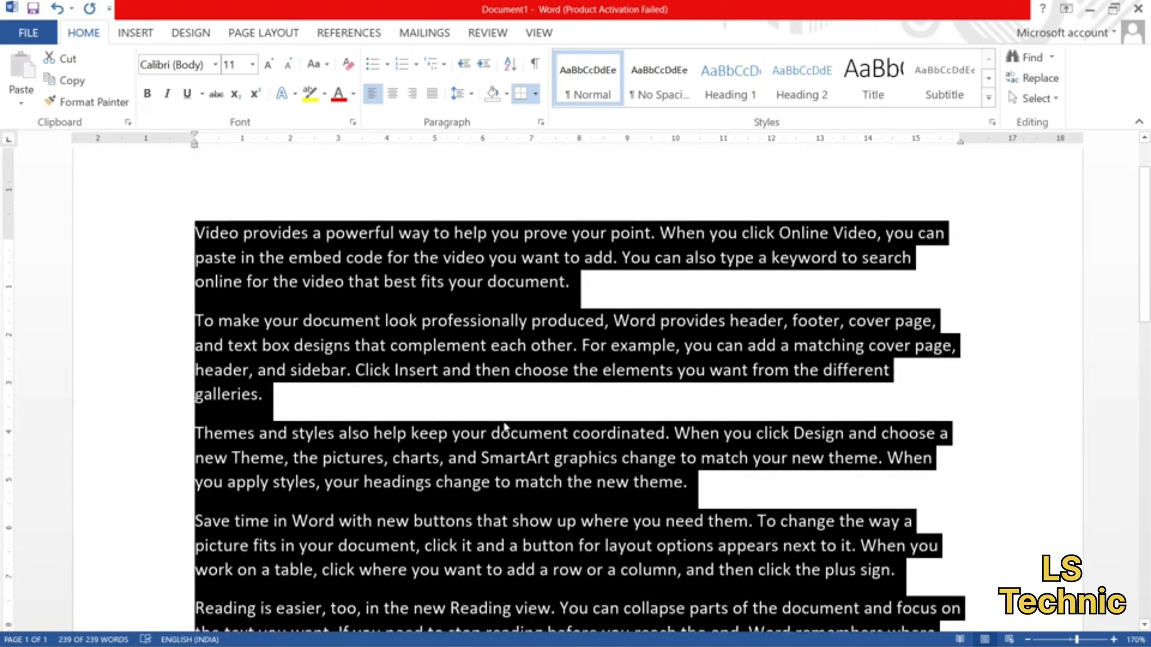
scroll(506, 408, up, 2)
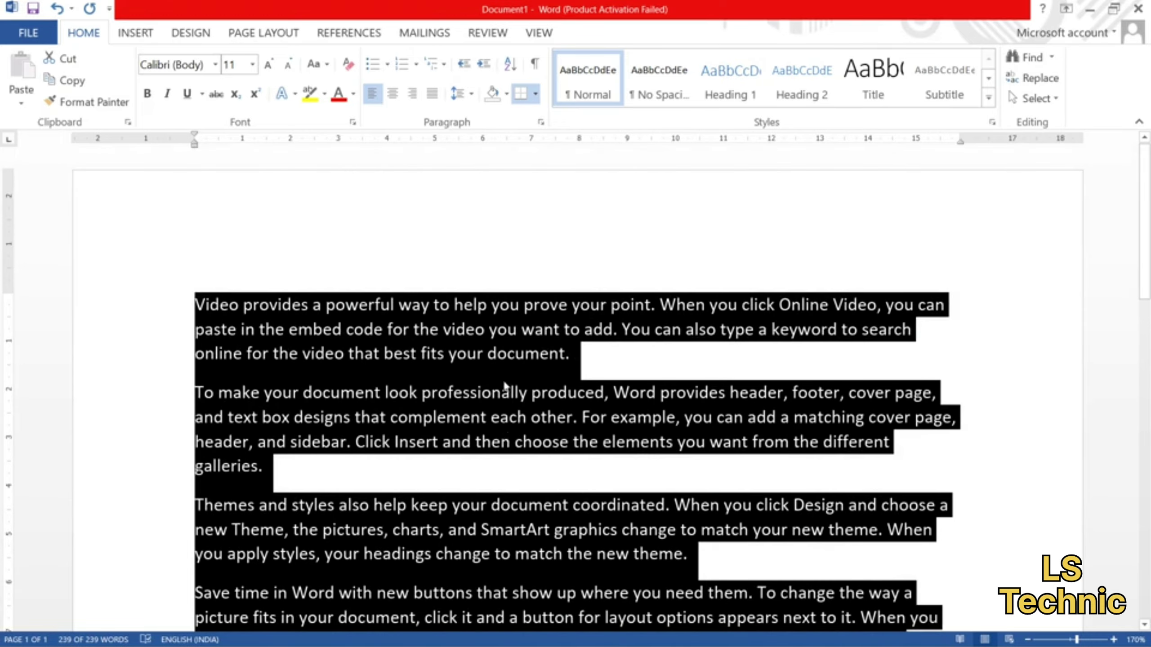
click(535, 94)
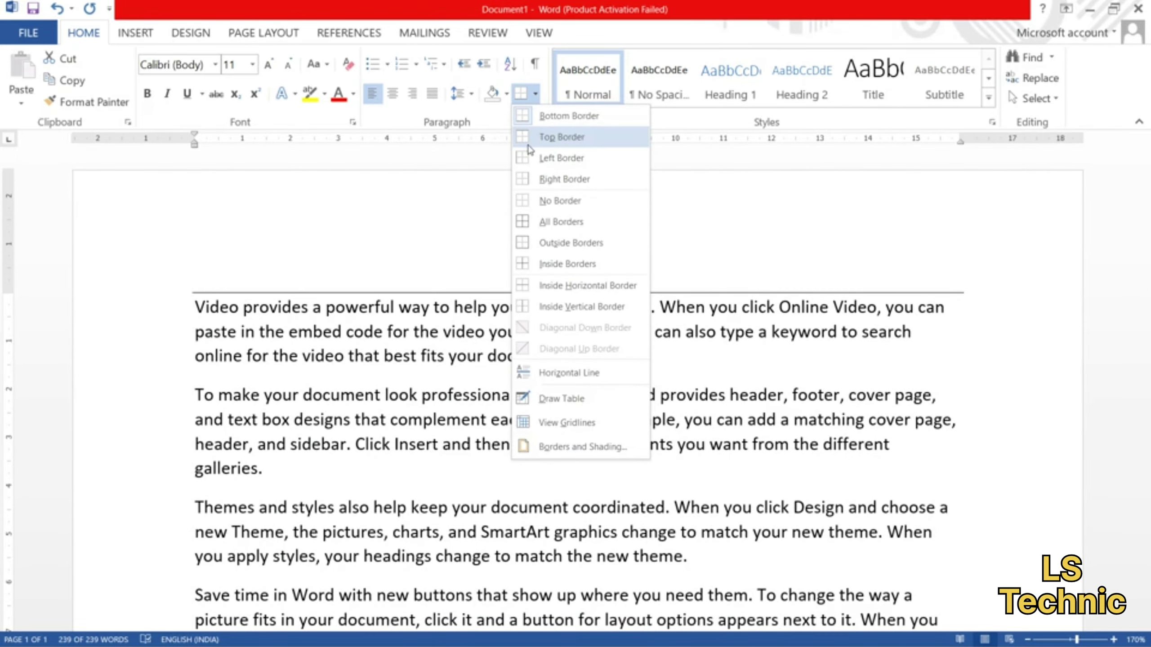
click(528, 146)
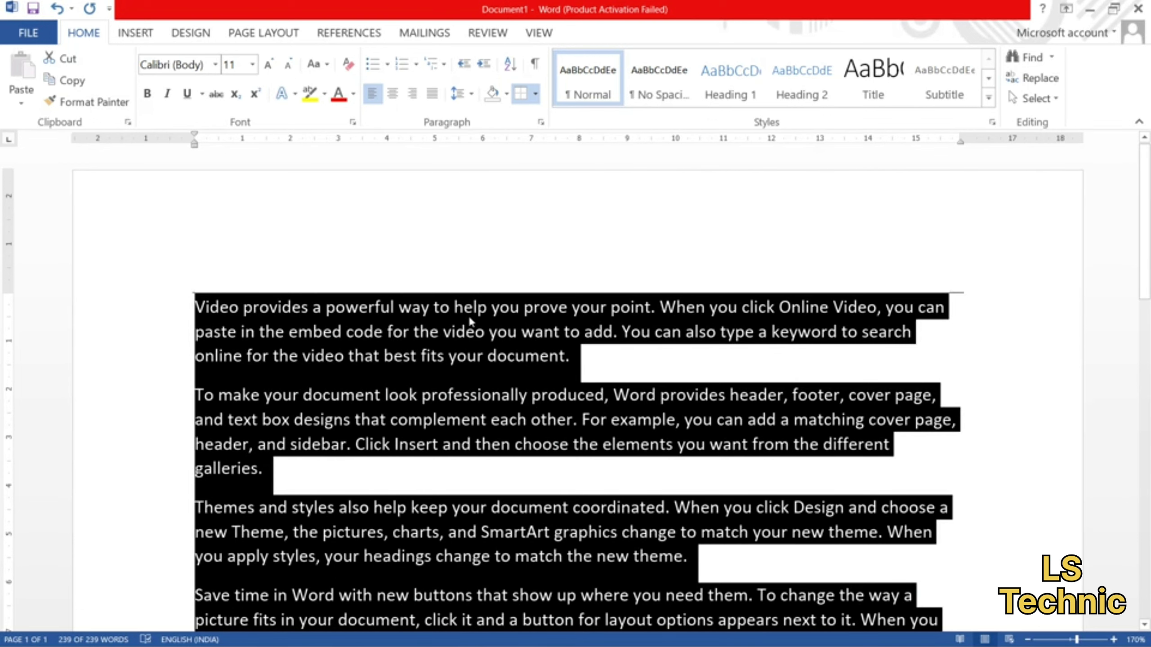
click(469, 320)
Step: Add a Left Border along the side of all the text
key(ctrl+a)
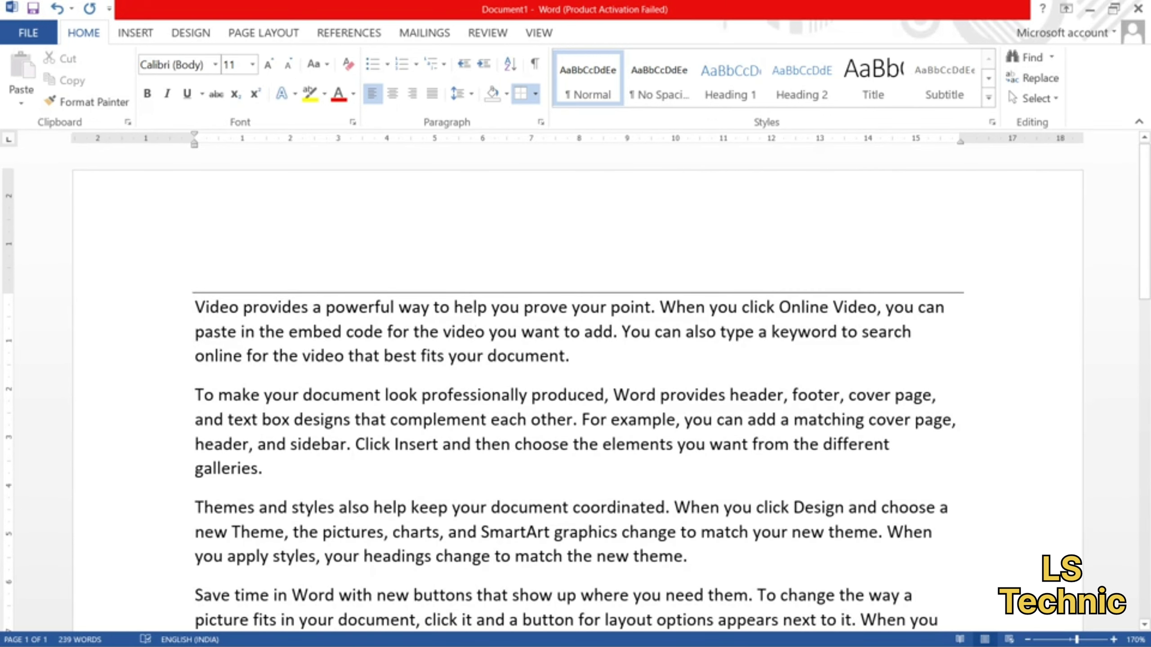
click(536, 94)
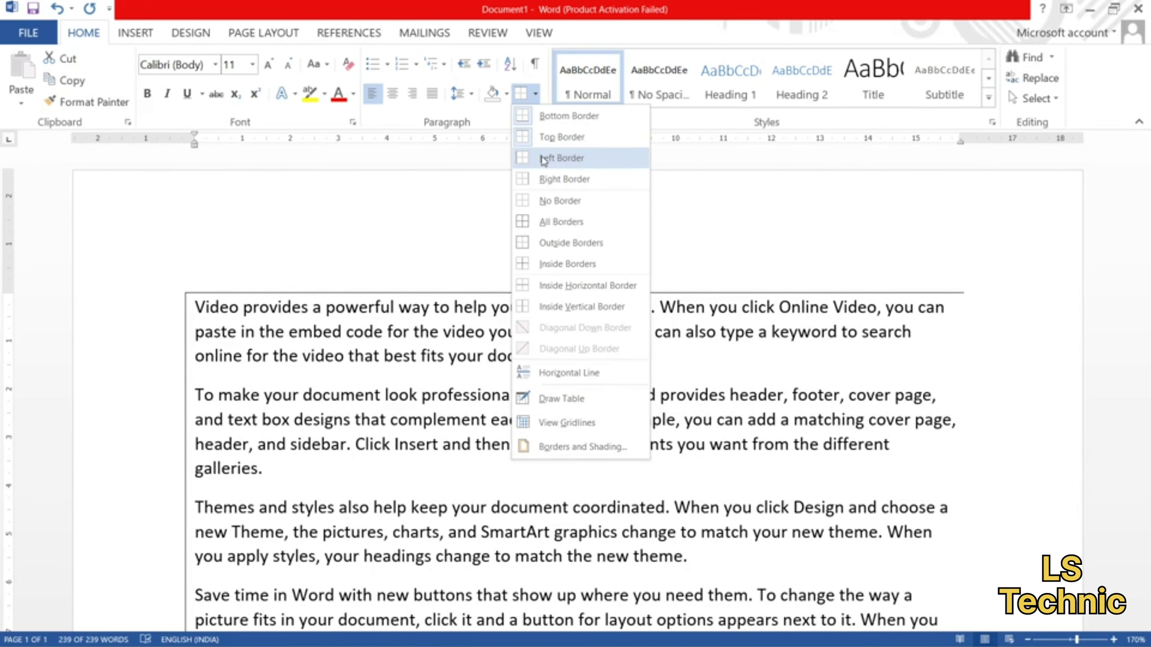
click(544, 158)
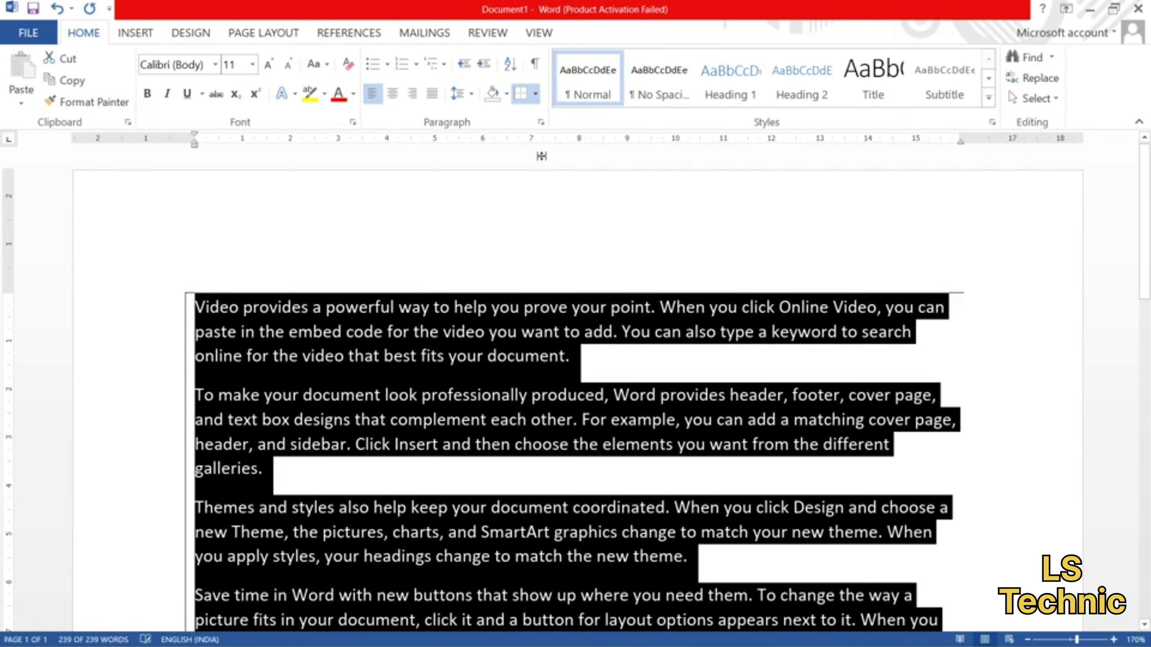
click(441, 332)
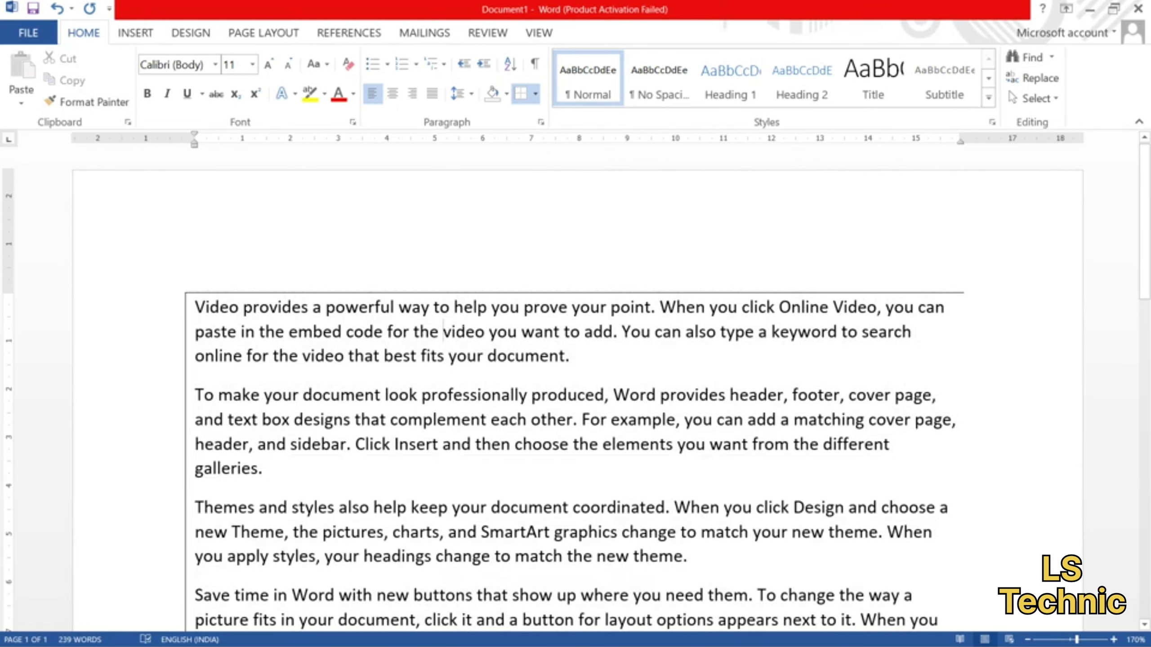
click(475, 331)
Step: Add a Right Border to complete the box around the text
key(ctrl+a)
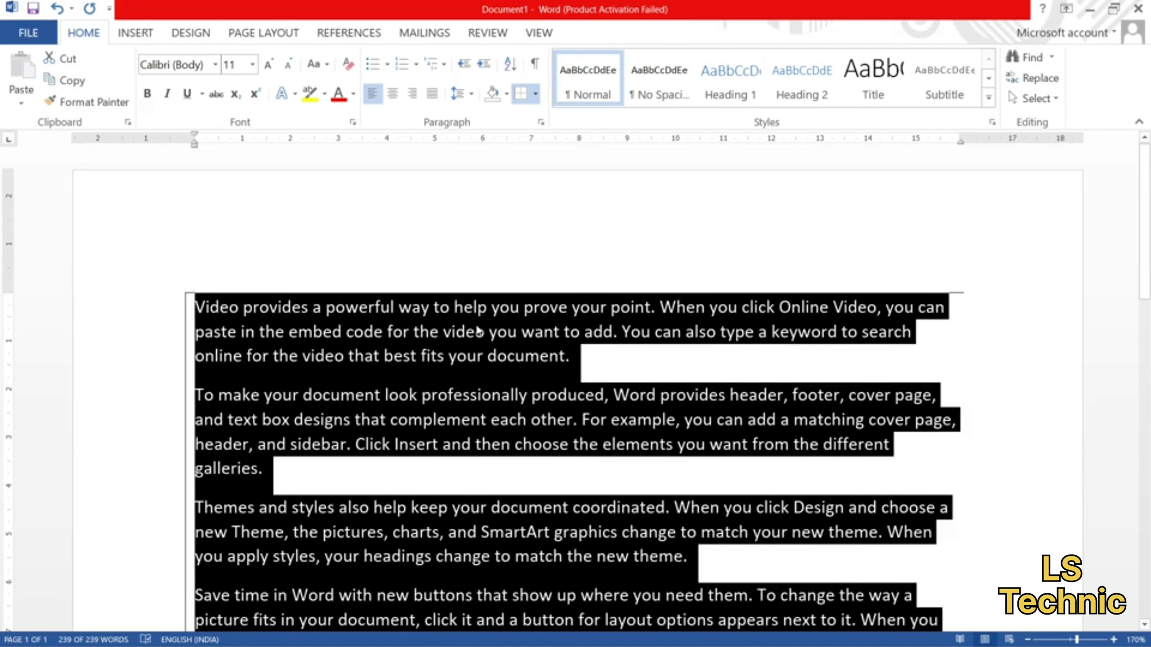
click(537, 98)
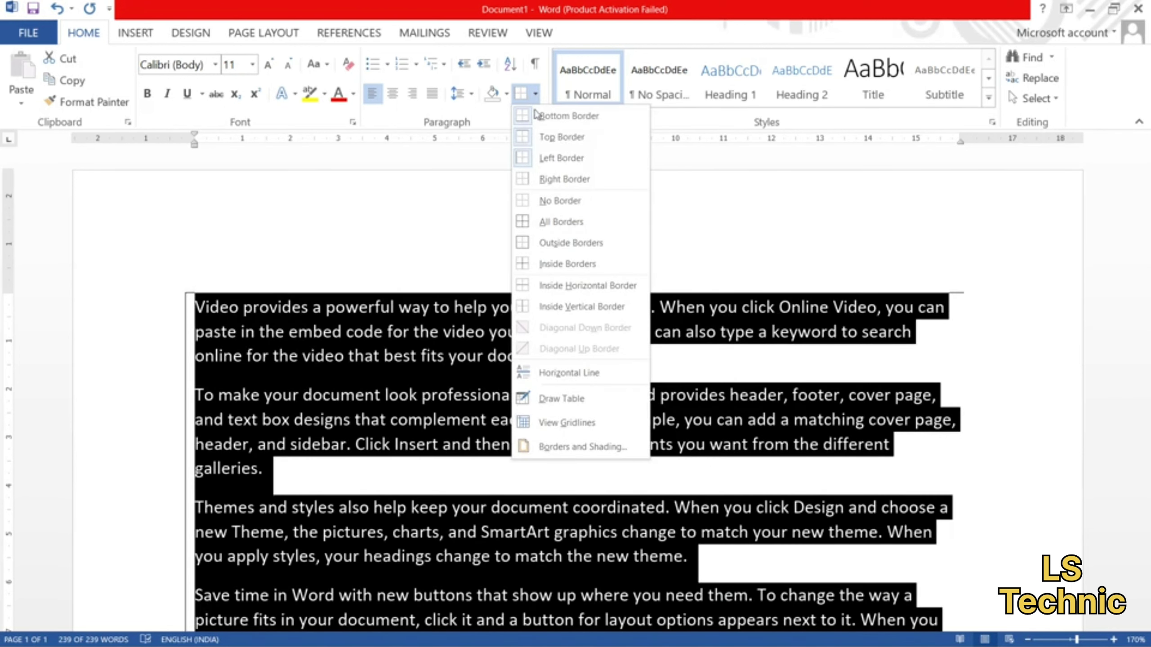
click(533, 179)
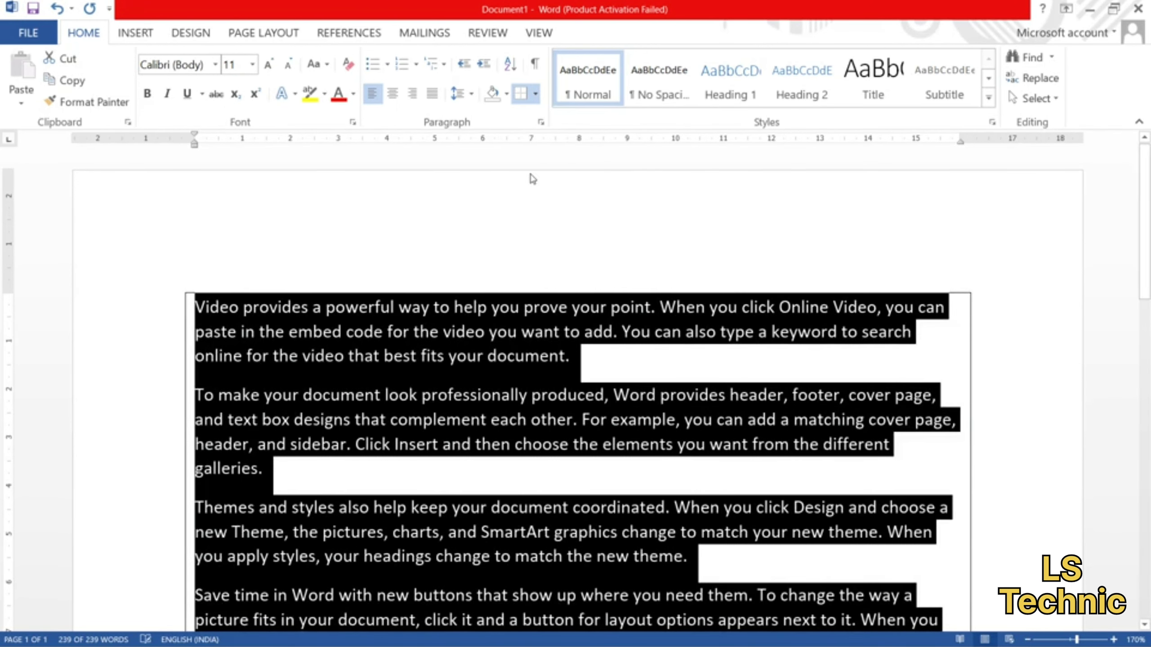
click(512, 336)
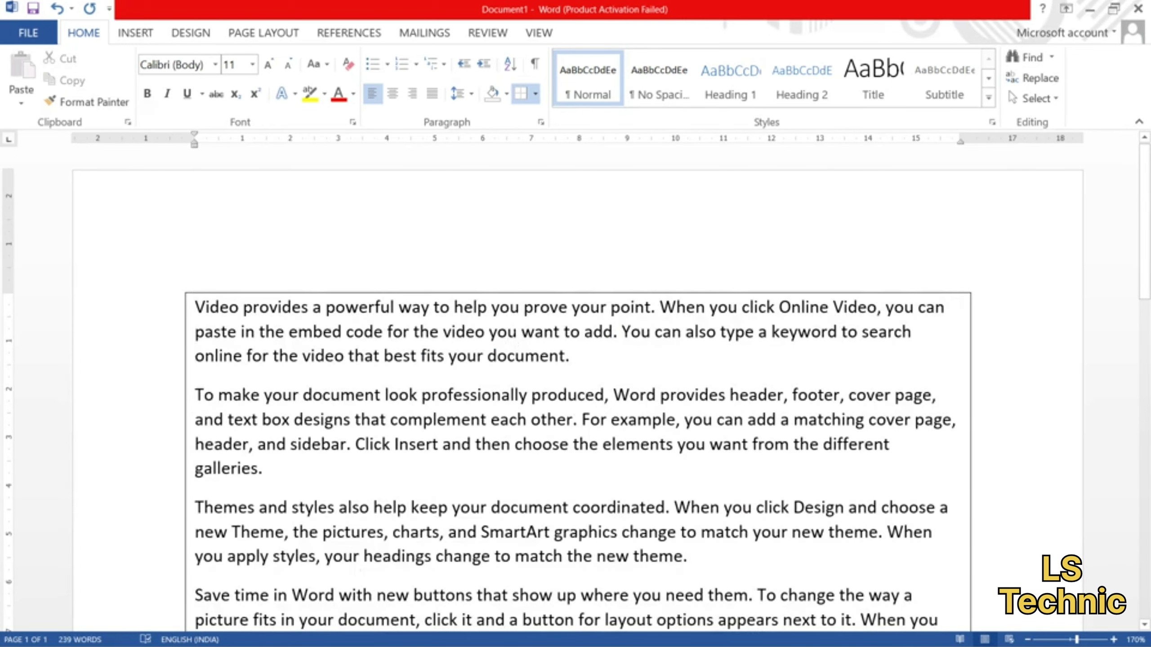
scroll(513, 341, down, 3)
scroll(513, 340, down, 2)
scroll(513, 341, up, 4)
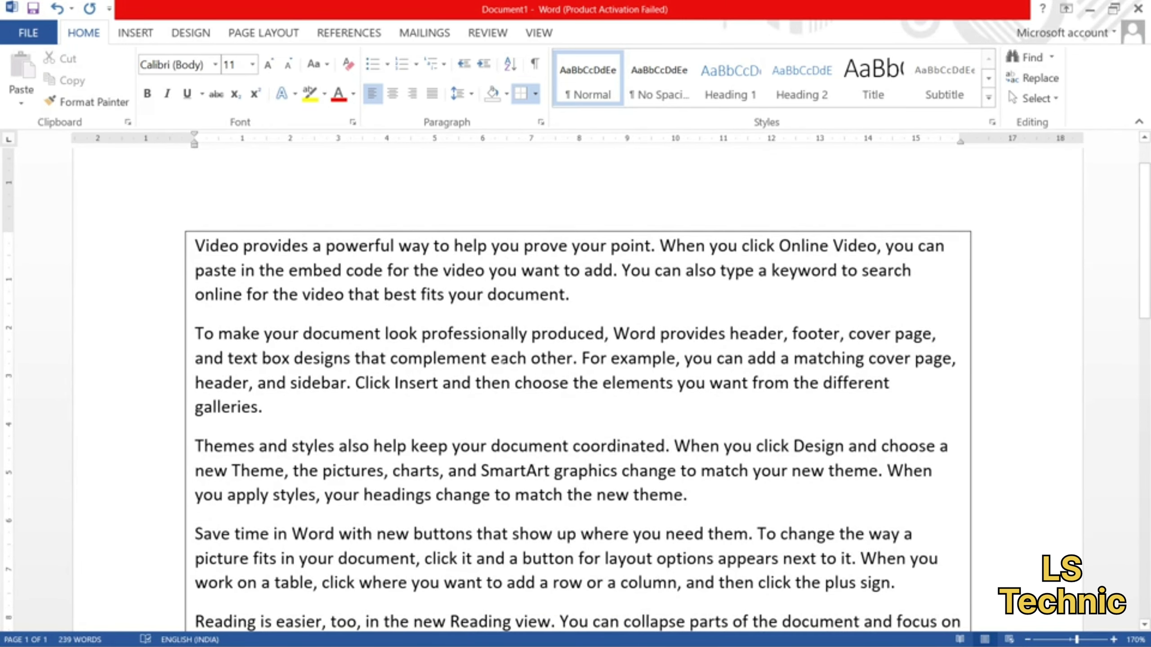
key(ctrl+a)
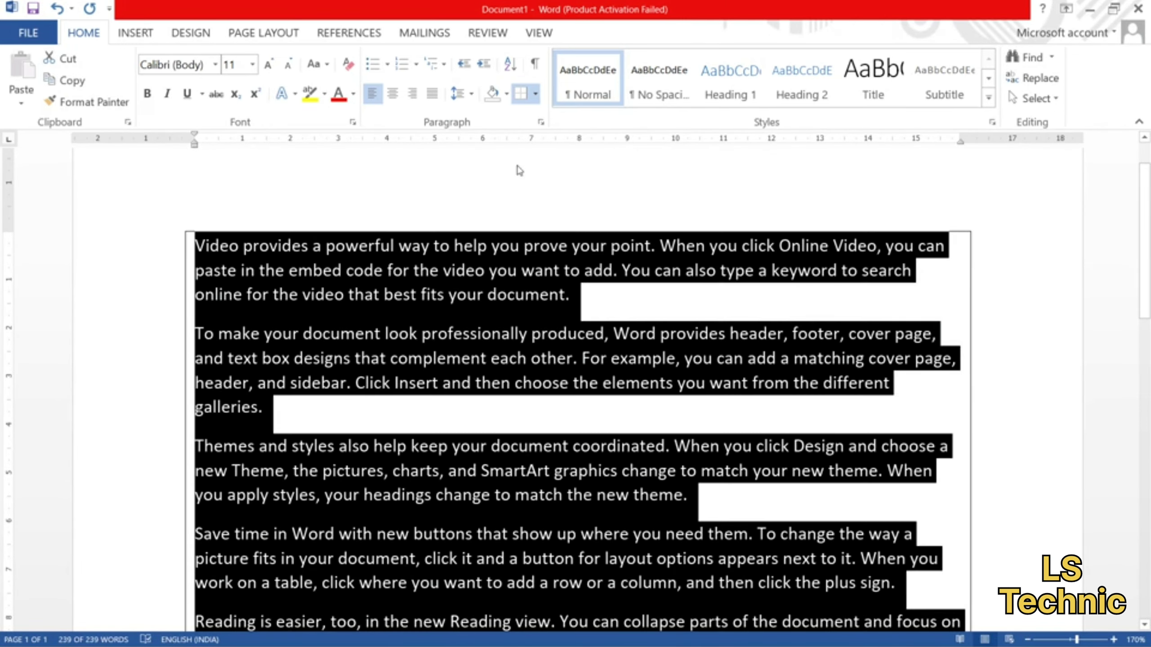
Step: Clear every border from the text with No Border
click(534, 93)
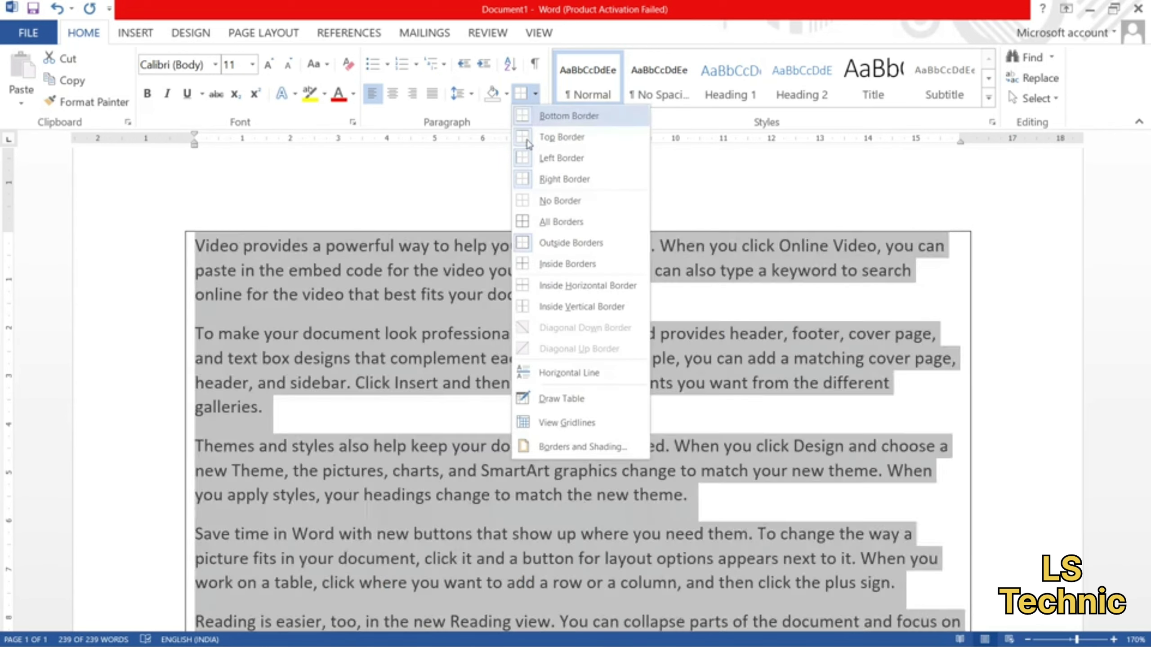
click(530, 201)
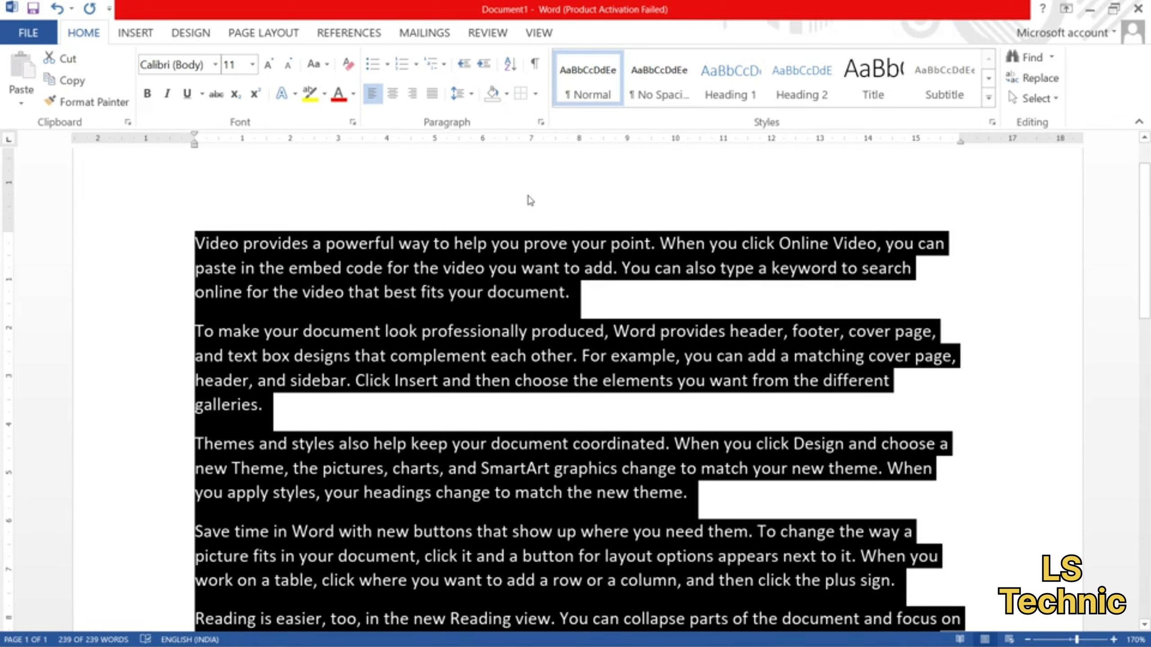
click(520, 254)
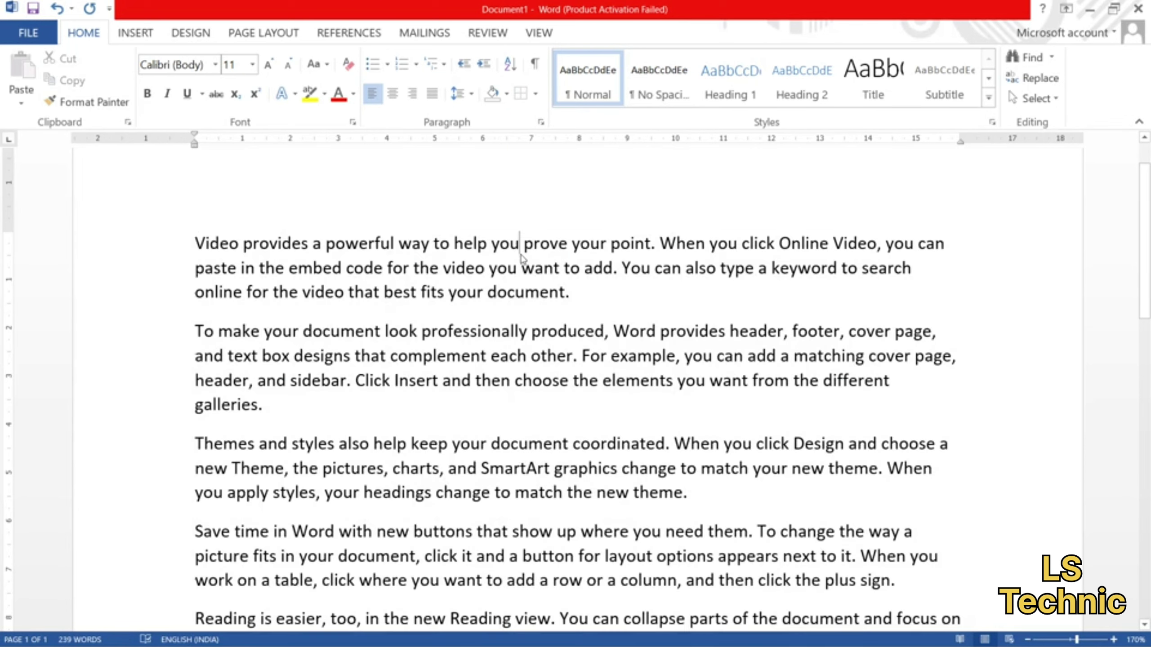
Step: Apply All Borders so each paragraph gets its own bordered section
key(ctrl+a)
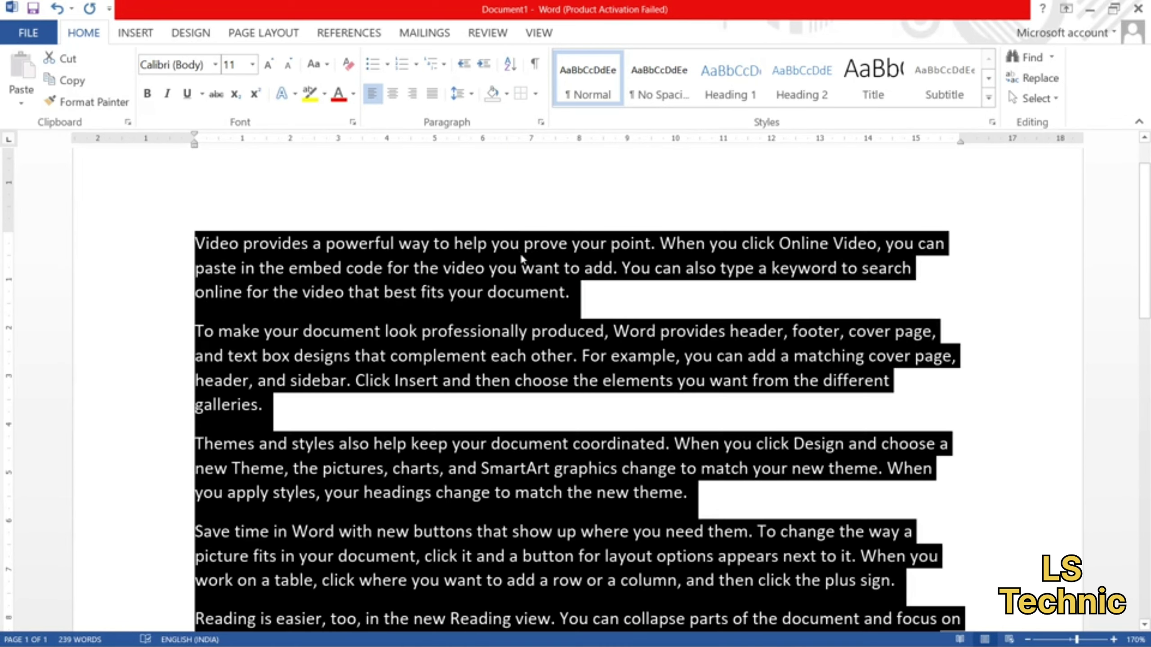
click(535, 96)
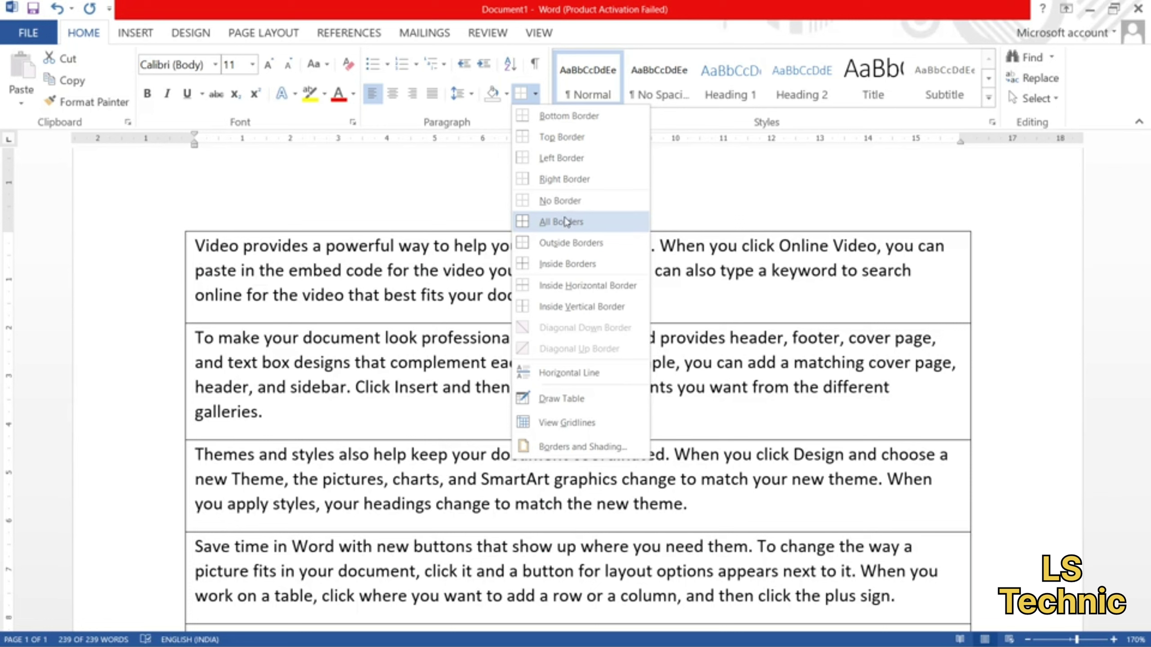
click(565, 221)
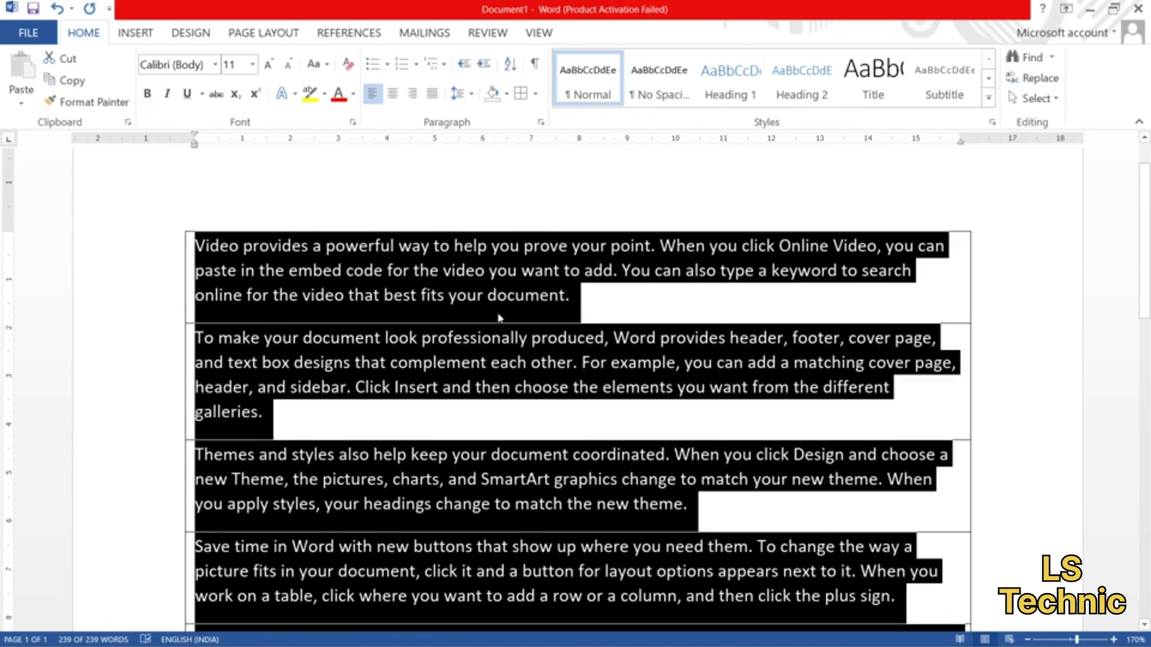
click(493, 343)
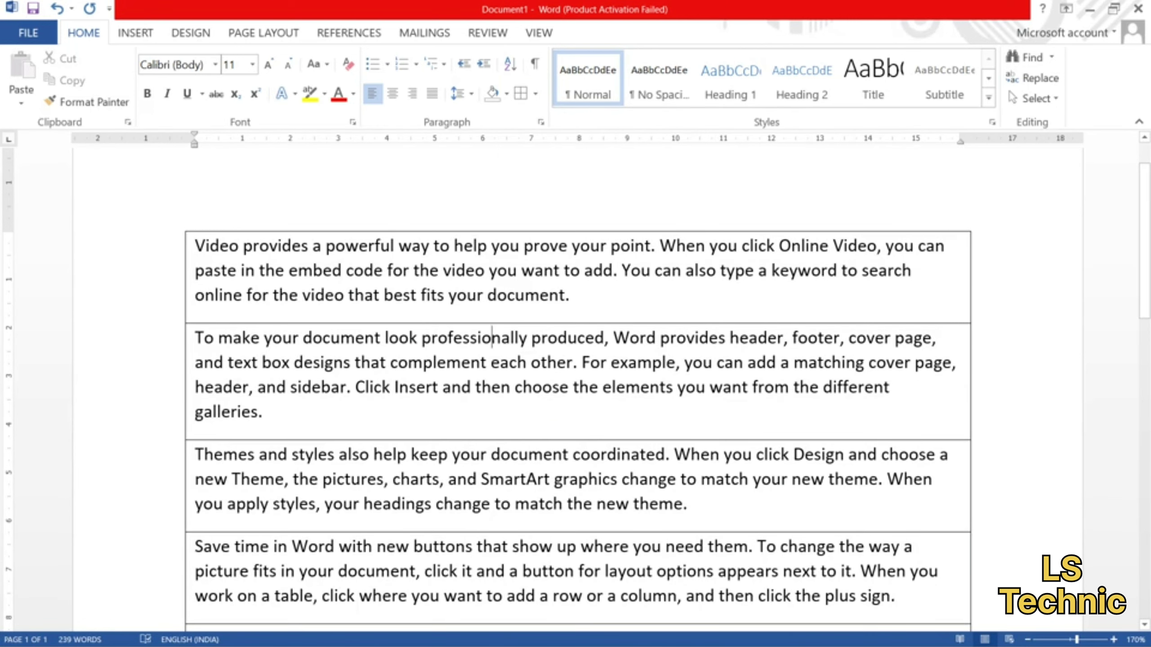
scroll(493, 338, down, 3)
scroll(493, 338, down, 1)
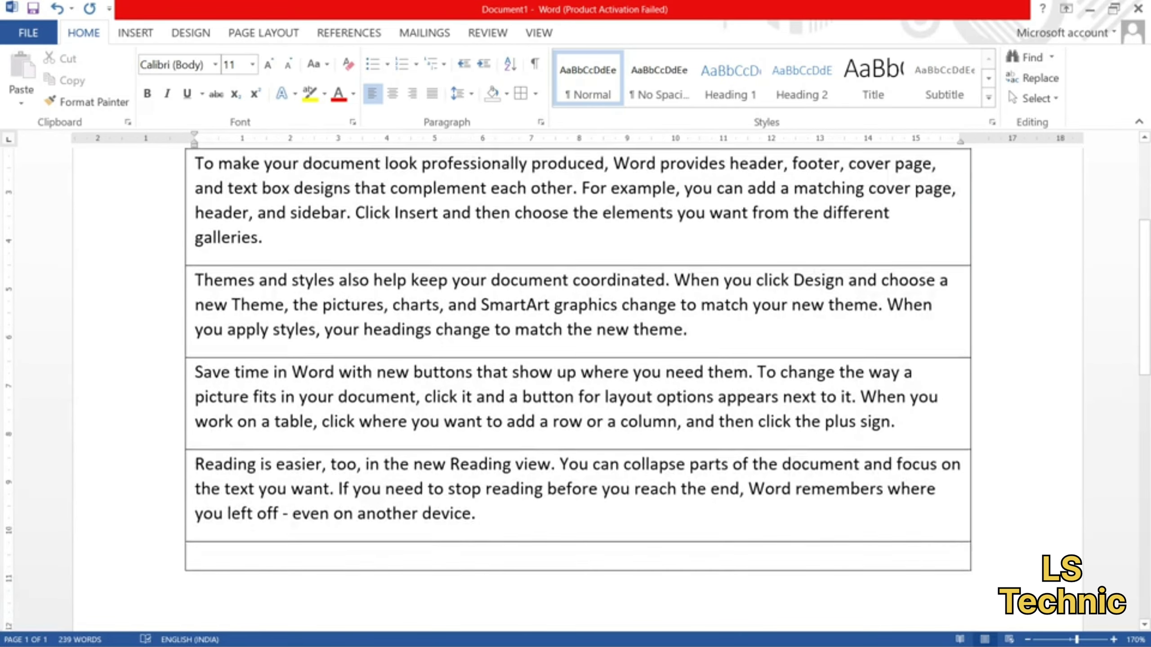
scroll(494, 338, down, 1)
scroll(577, 387, up, 3)
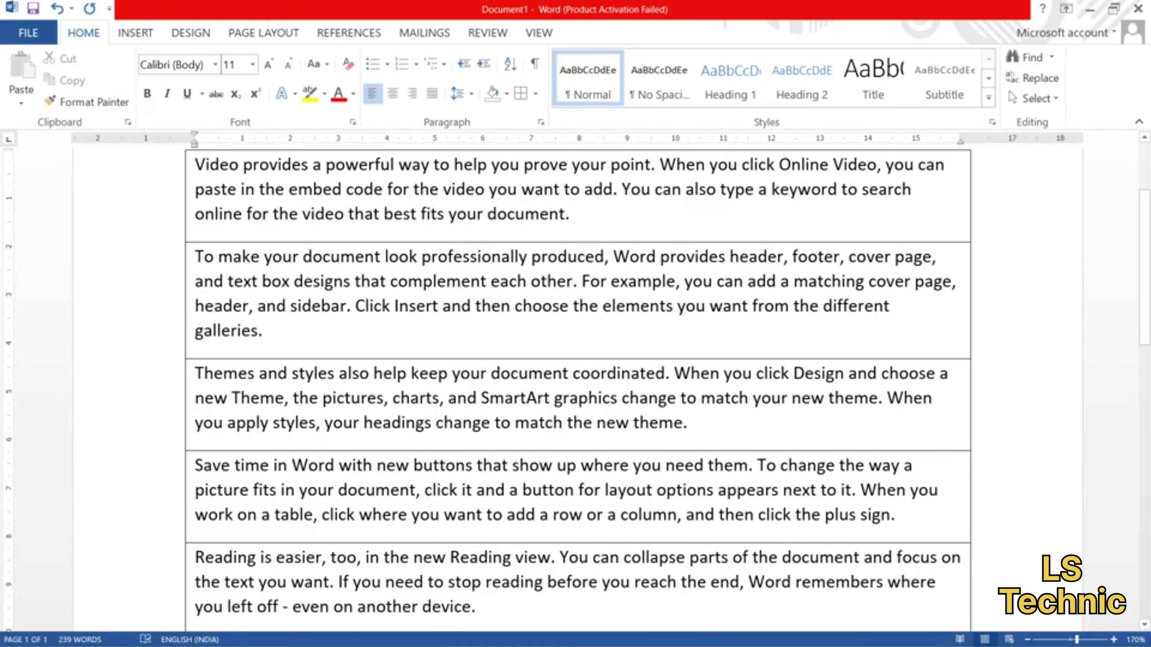
key(ctrl+a)
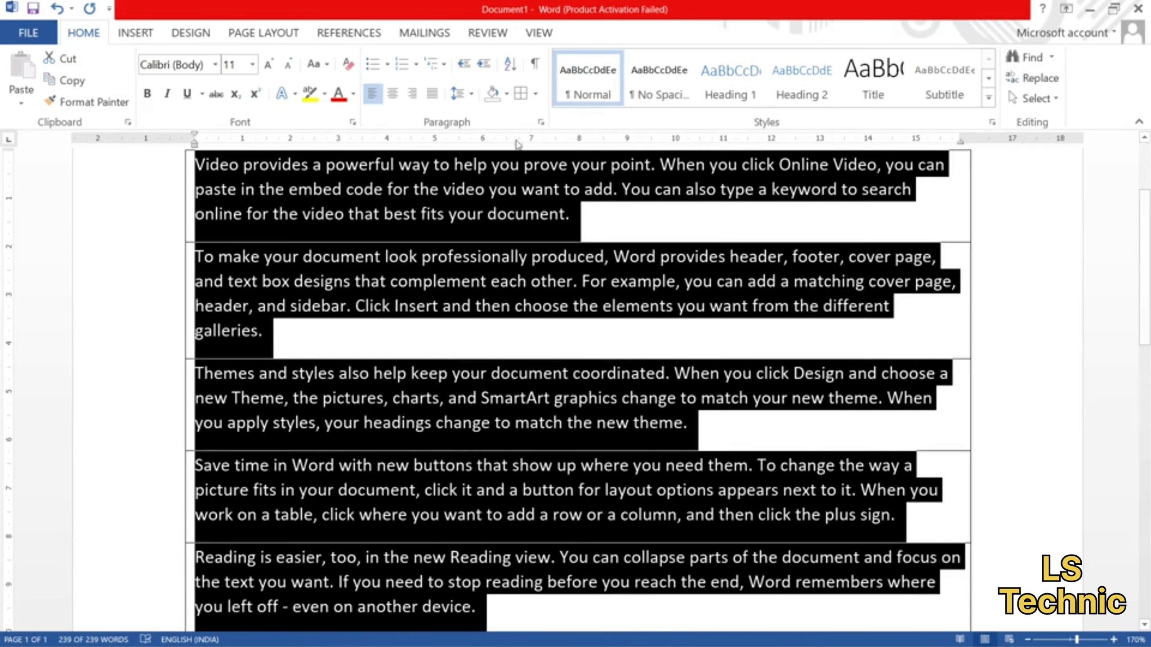
Step: Remove all the table's borders with No Border
click(535, 94)
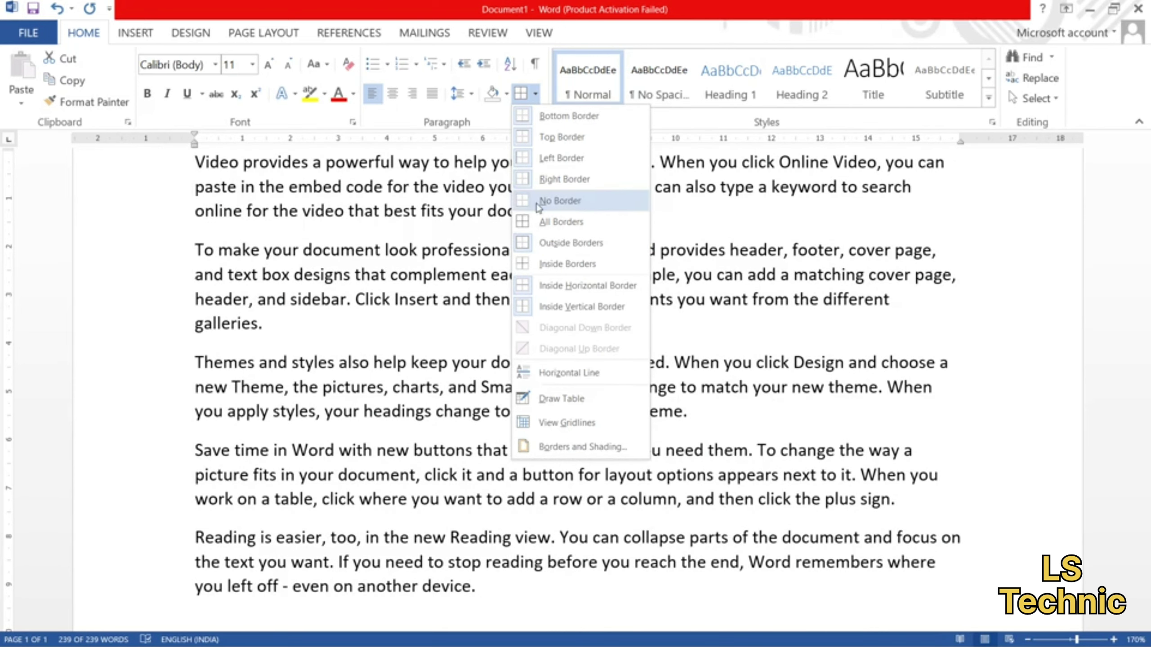
click(540, 202)
click(481, 240)
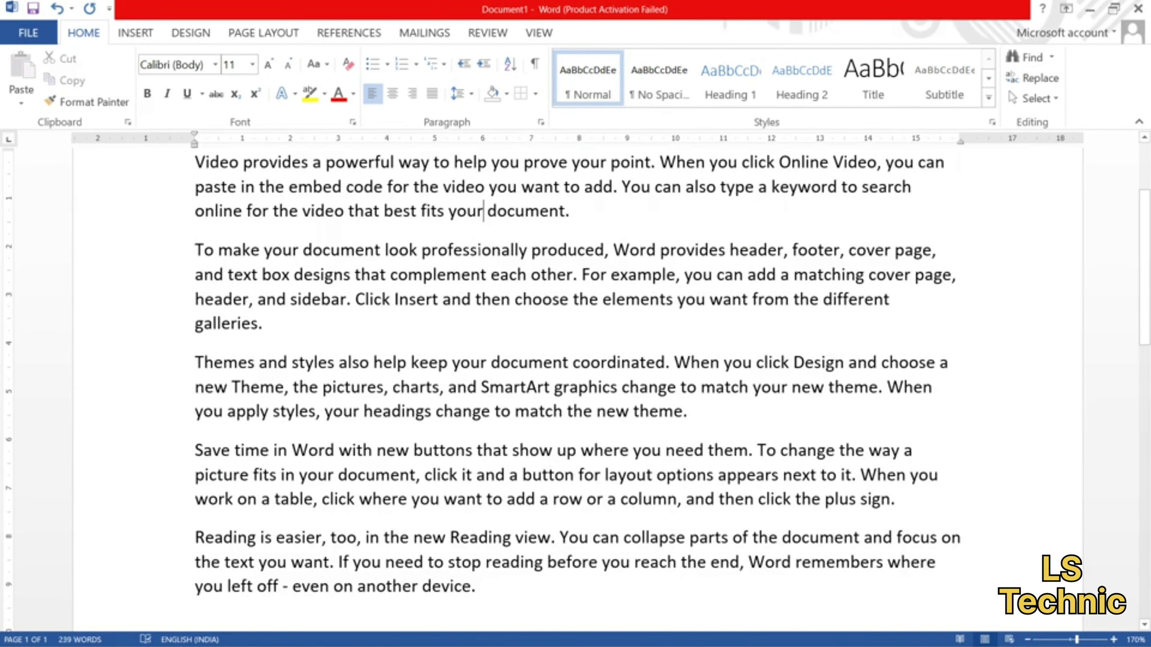
click(534, 102)
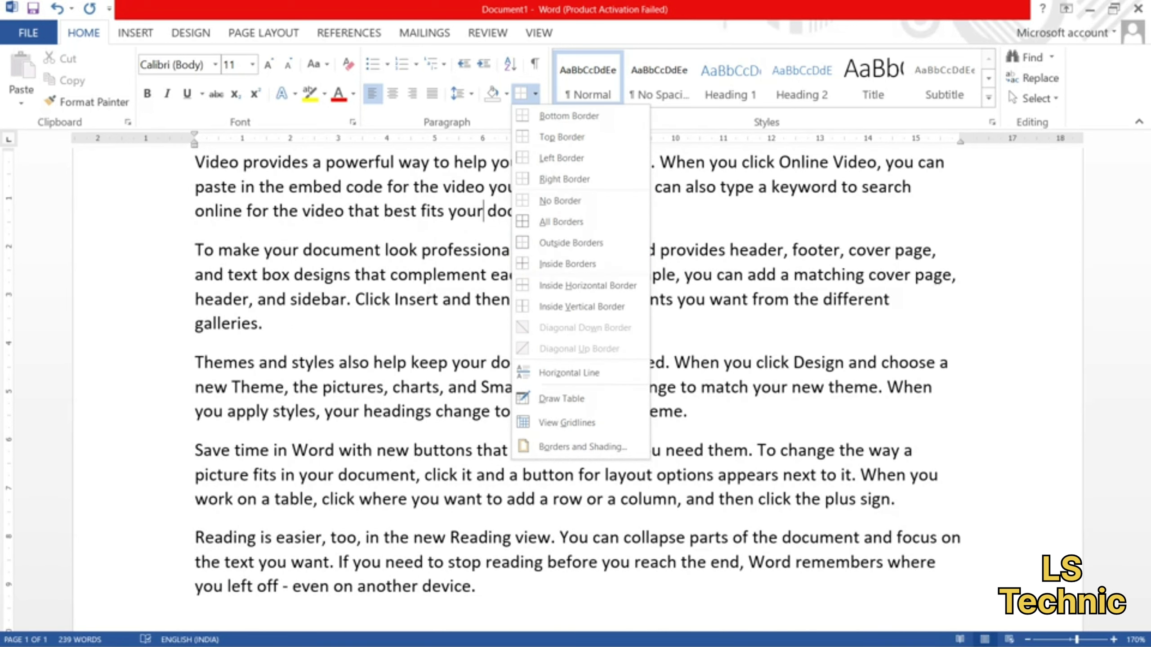
key(Escape)
Step: Apply Outside Borders so a single box surrounds all the text
key(ctrl+a)
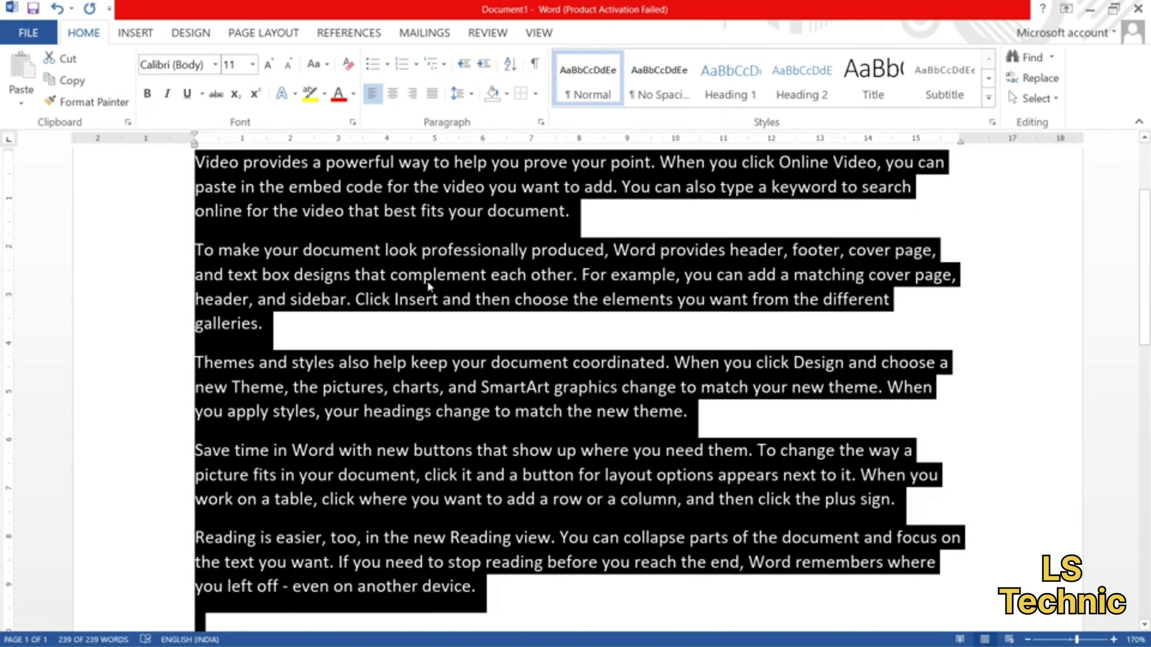
click(535, 94)
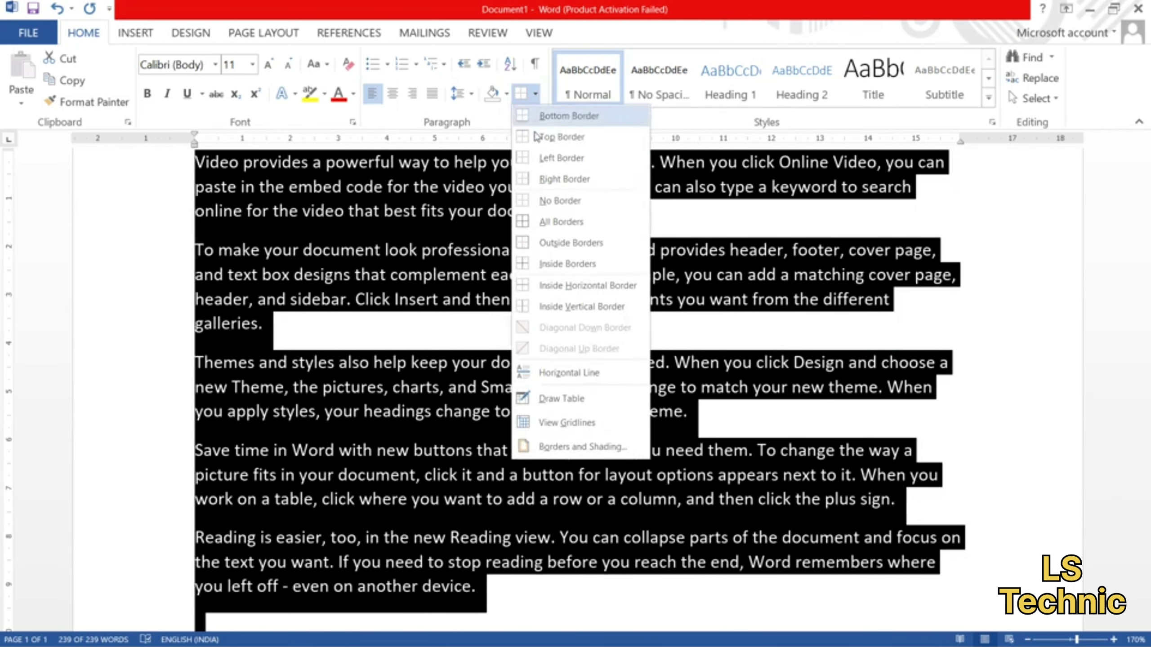
click(538, 244)
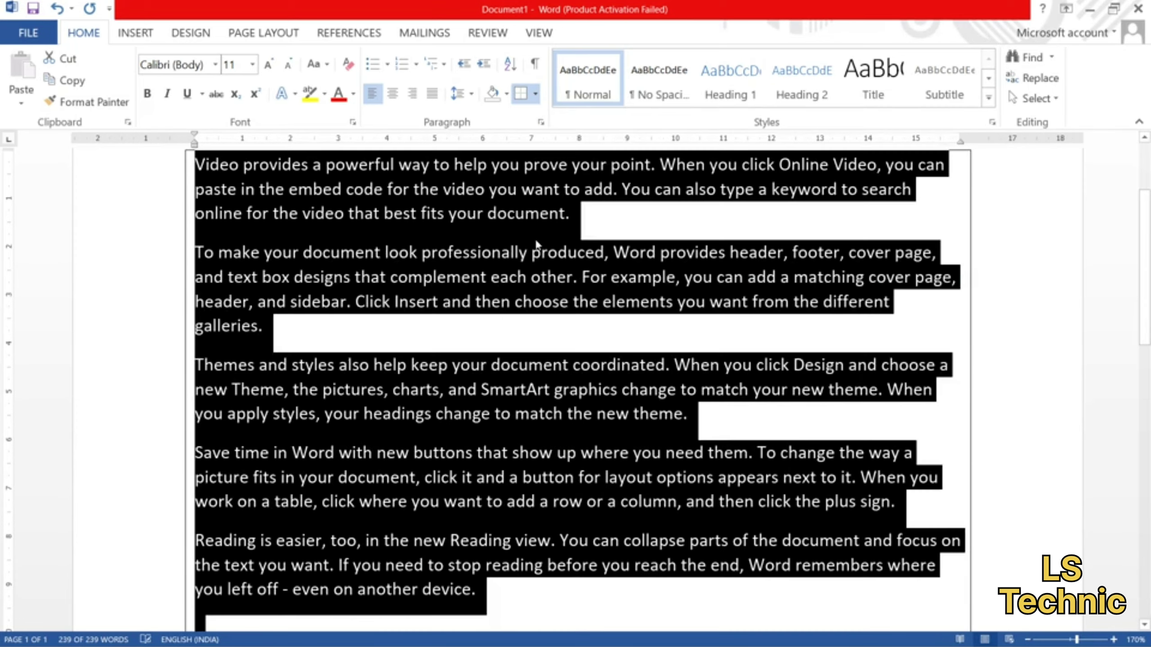
click(495, 313)
scroll(497, 316, up, 2)
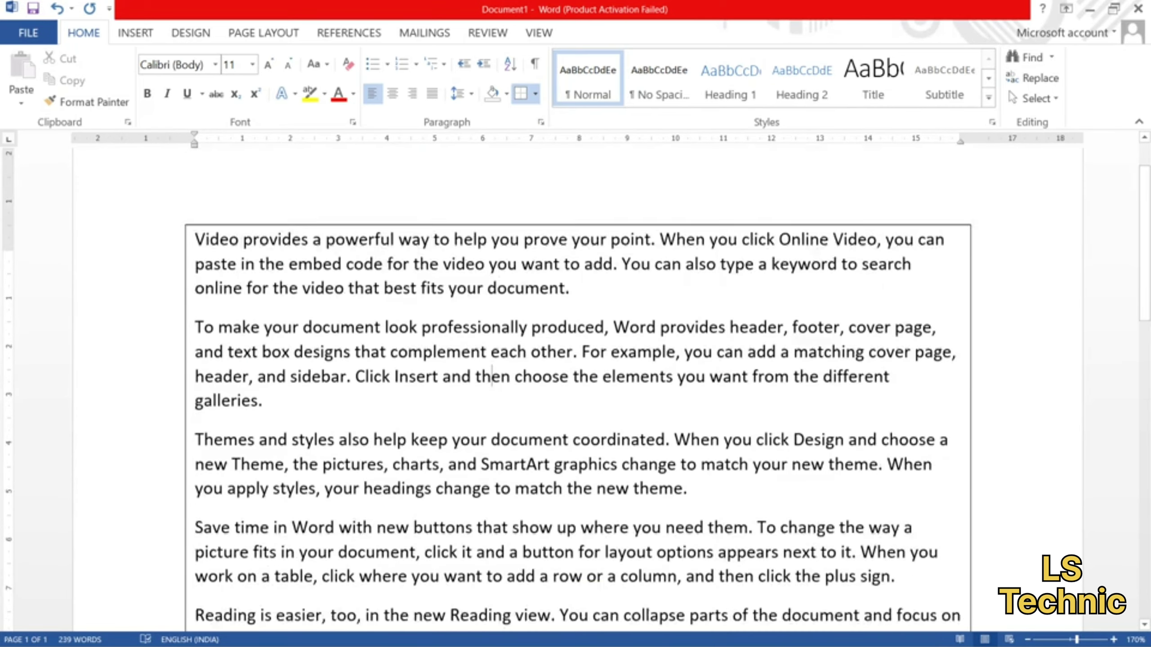
scroll(496, 316, down, 2)
scroll(497, 317, down, 3)
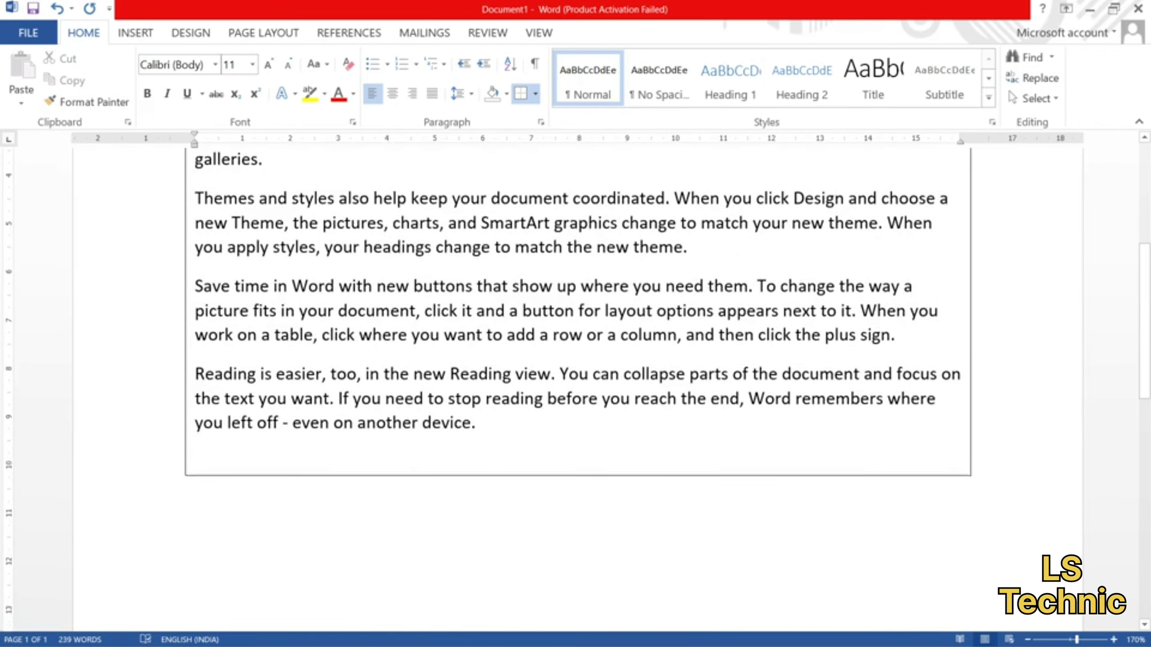
scroll(577, 387, up, 4)
scroll(578, 388, up, 1)
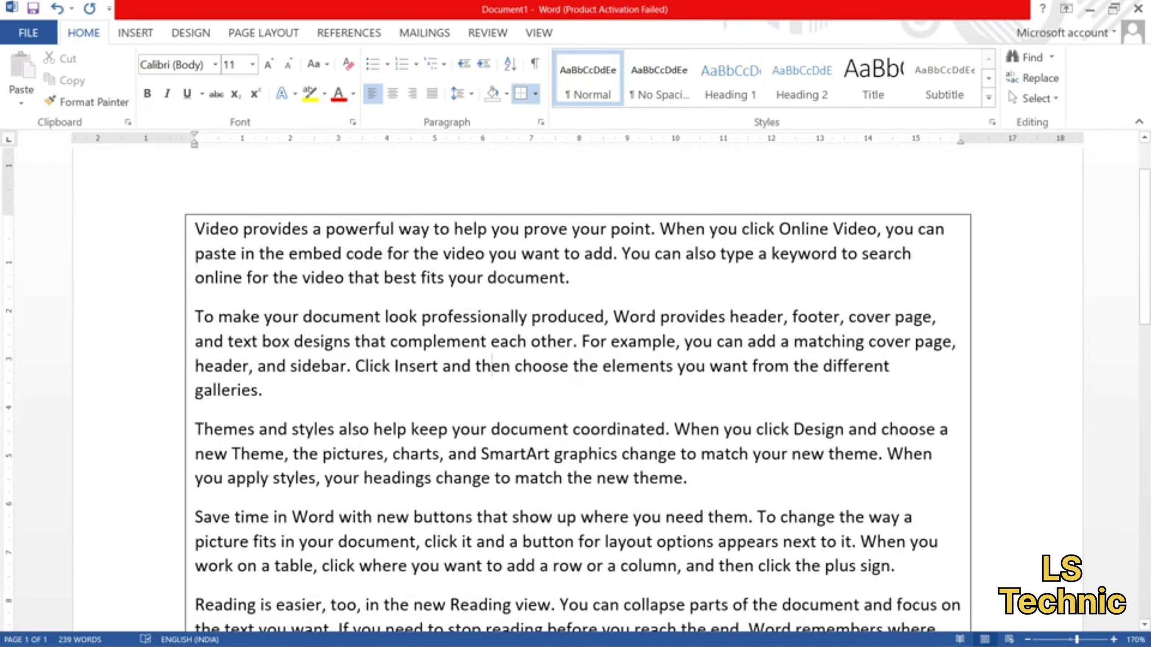
click(537, 93)
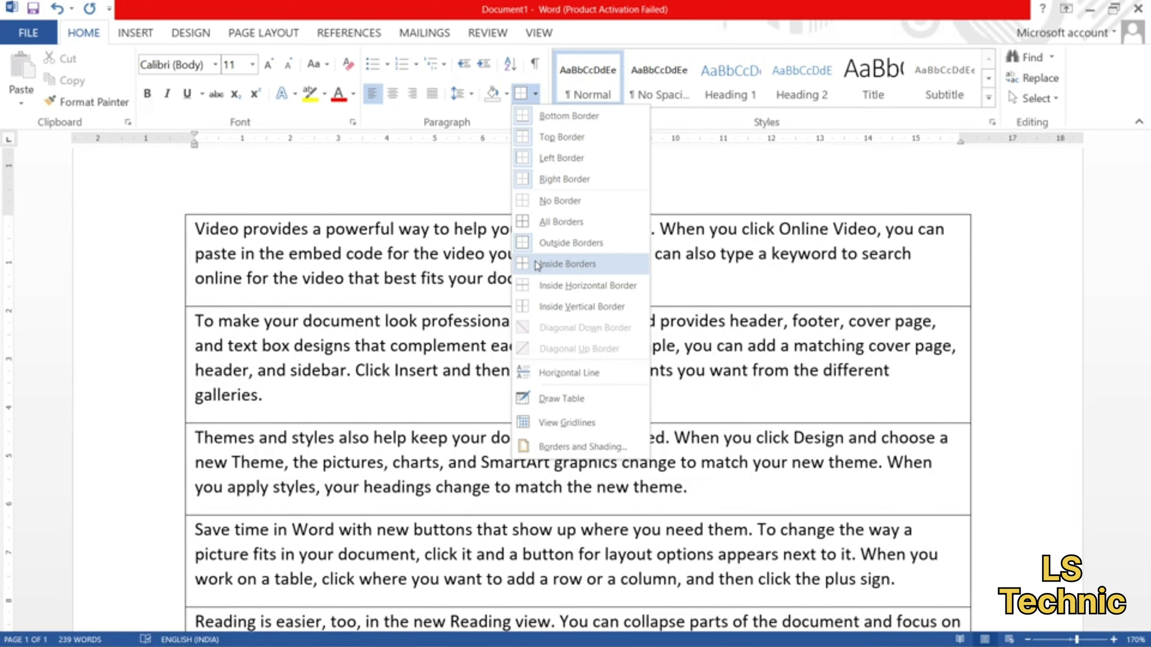
Step: Apply Inside Borders and add two empty rows at the table's bottom with Tab
click(537, 264)
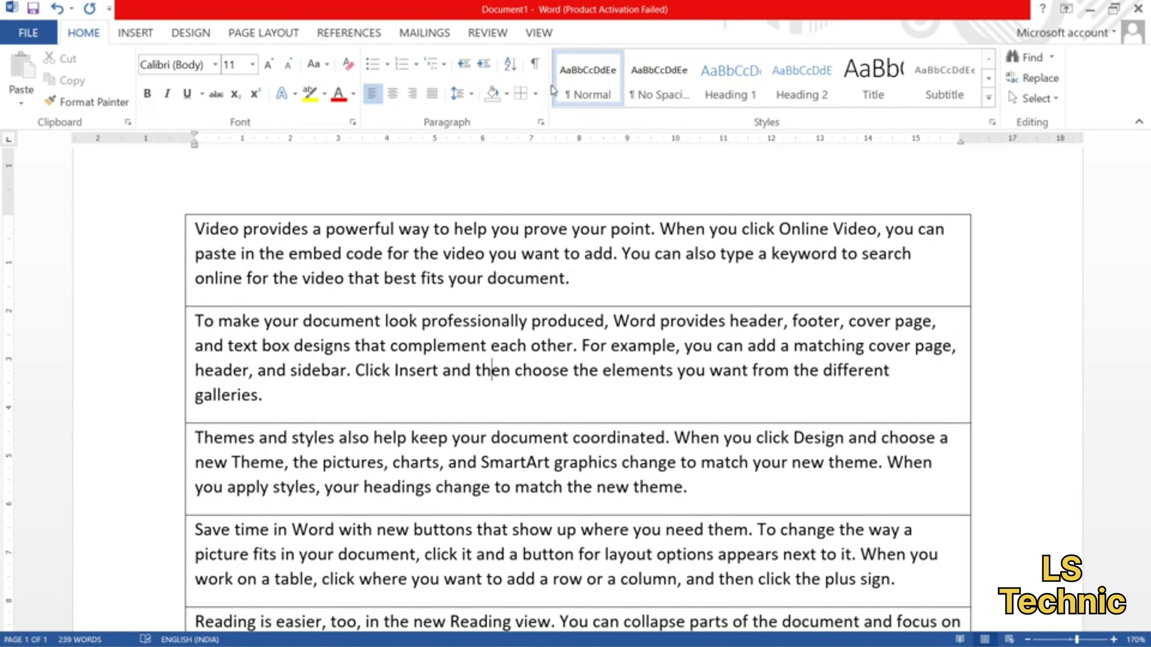
click(536, 94)
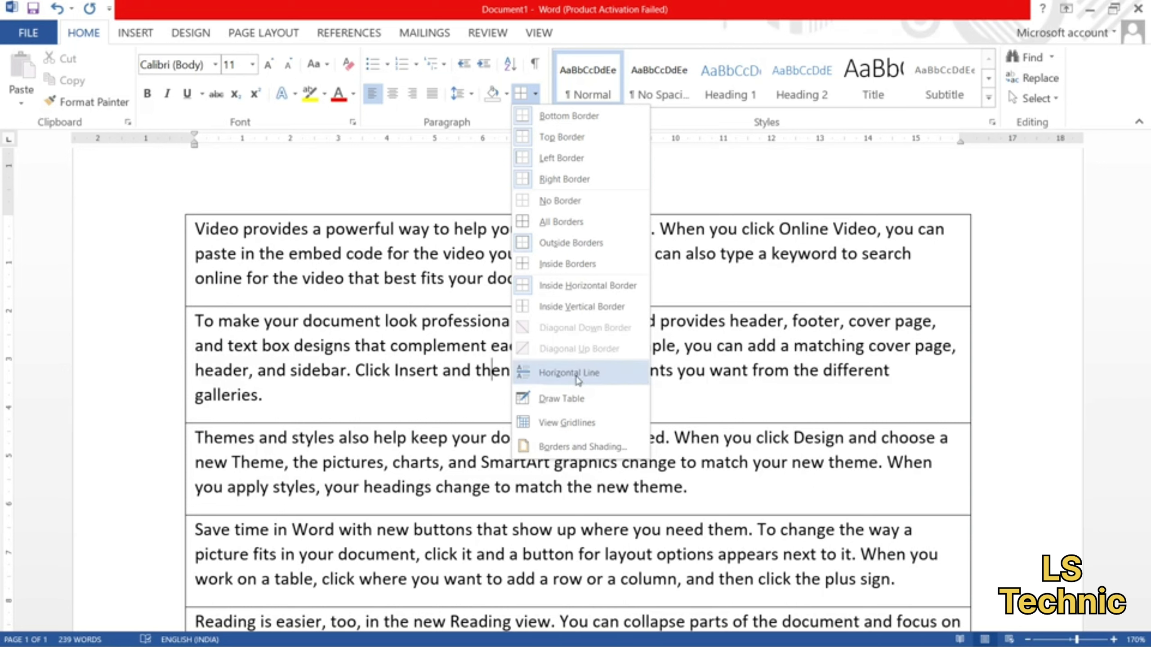
key(Escape)
scroll(578, 389, down, 6)
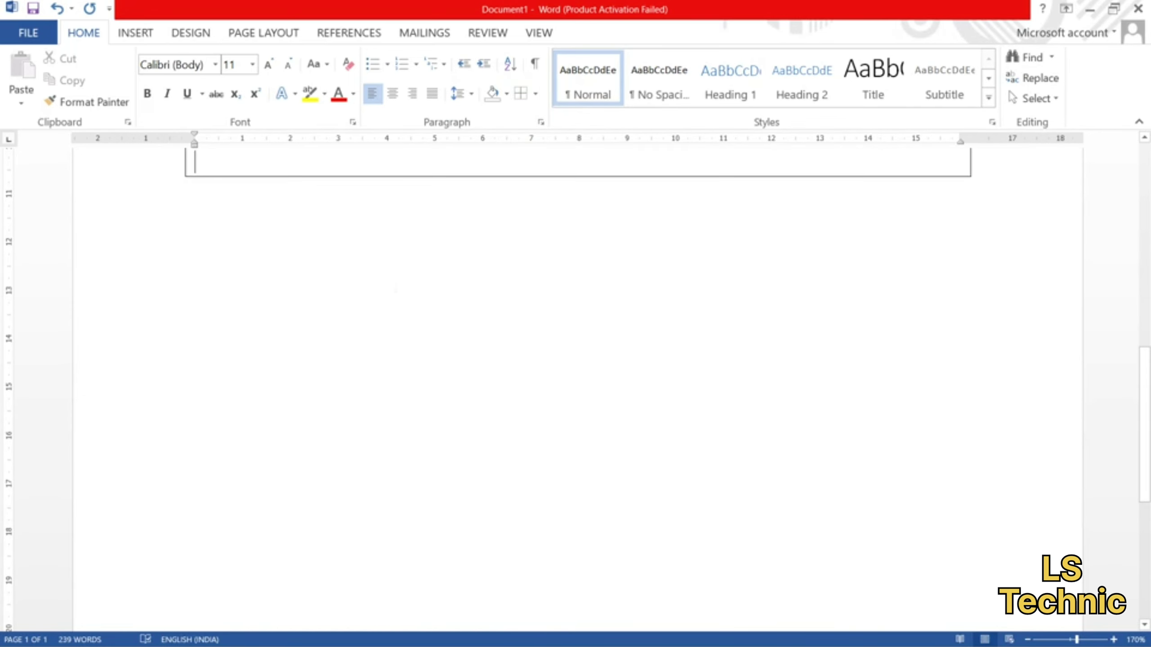
key(Tab)
key(Tab)
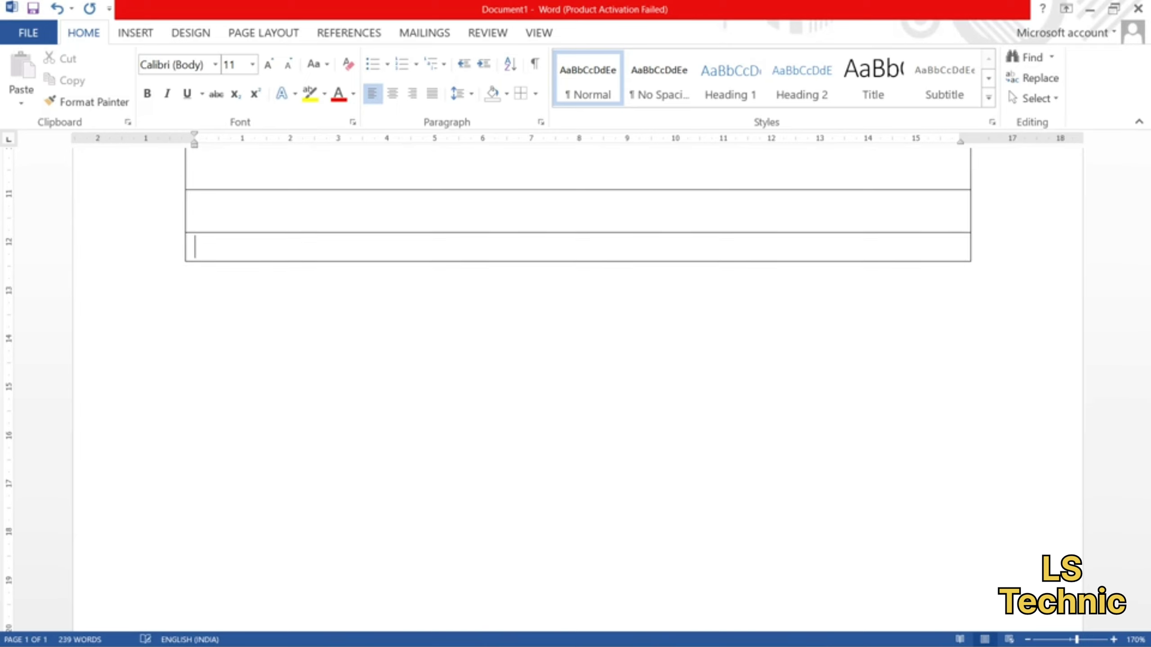
Step: Select everything and remove every border with No Border
key(ctrl+a)
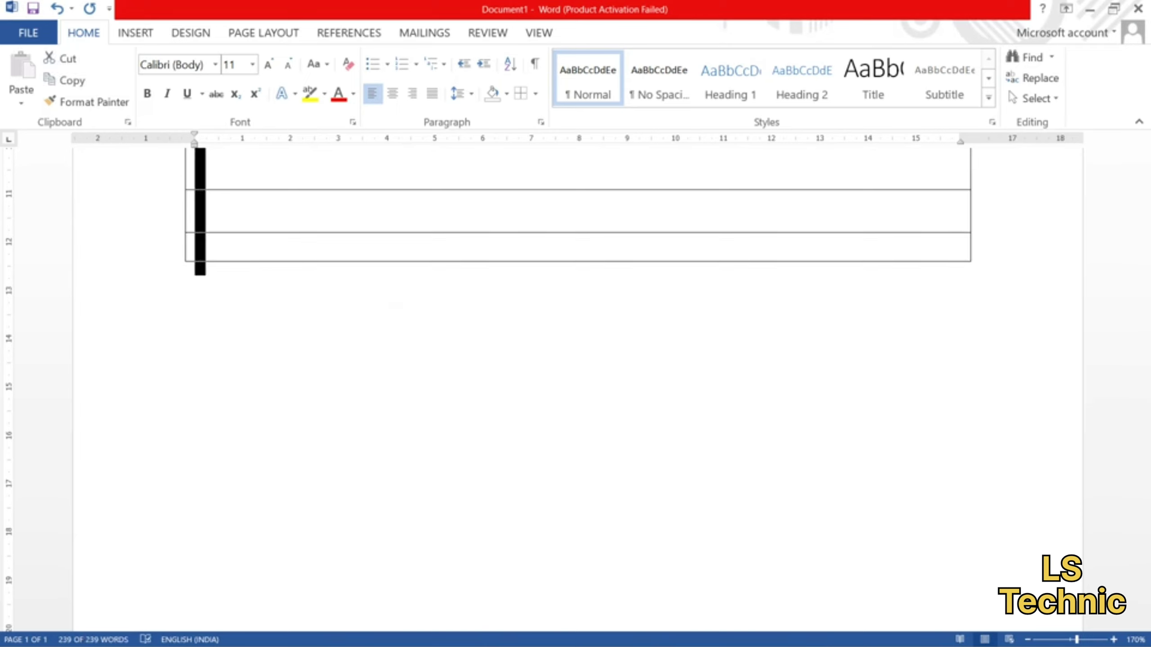
click(536, 95)
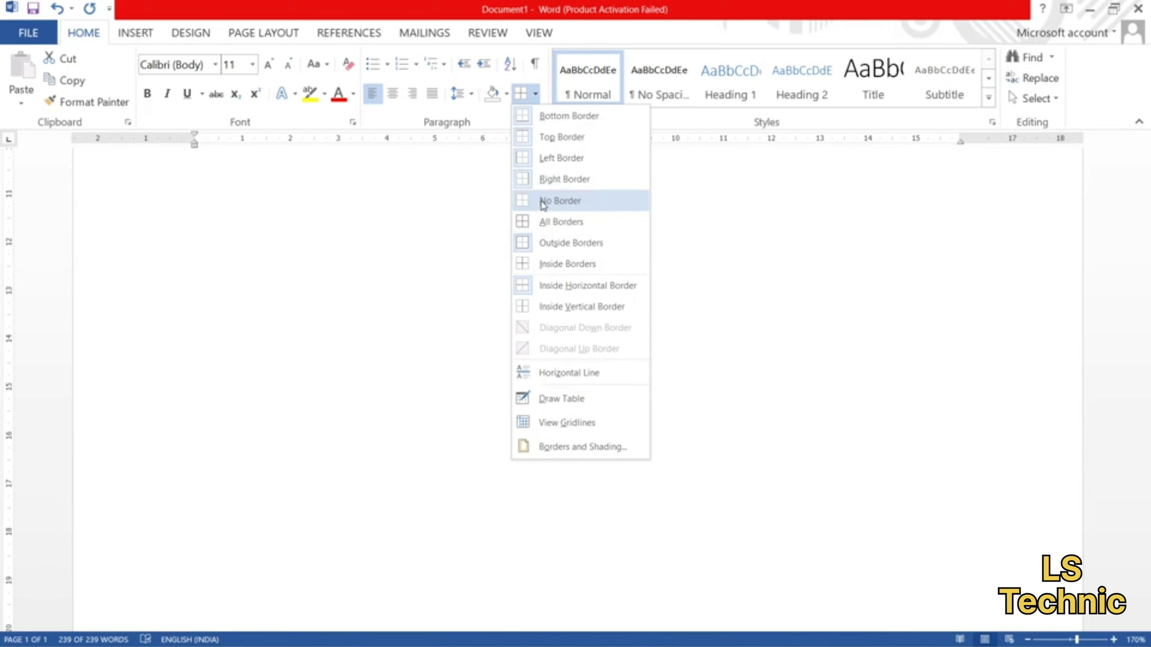
click(542, 204)
click(196, 213)
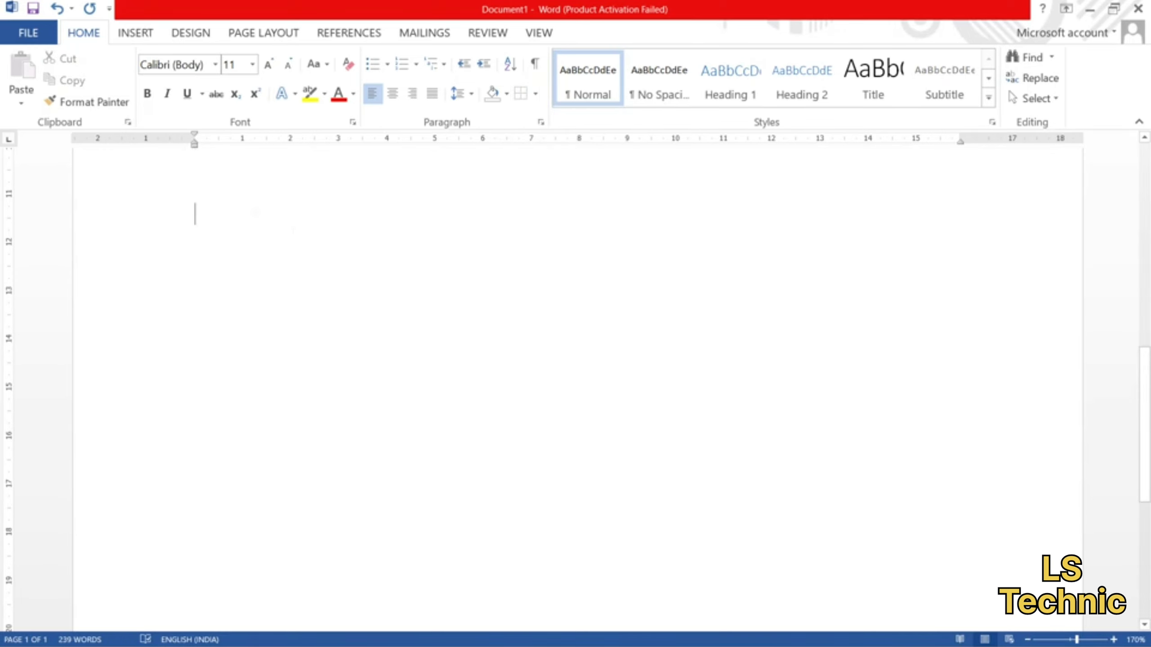
scroll(476, 138, up, 3)
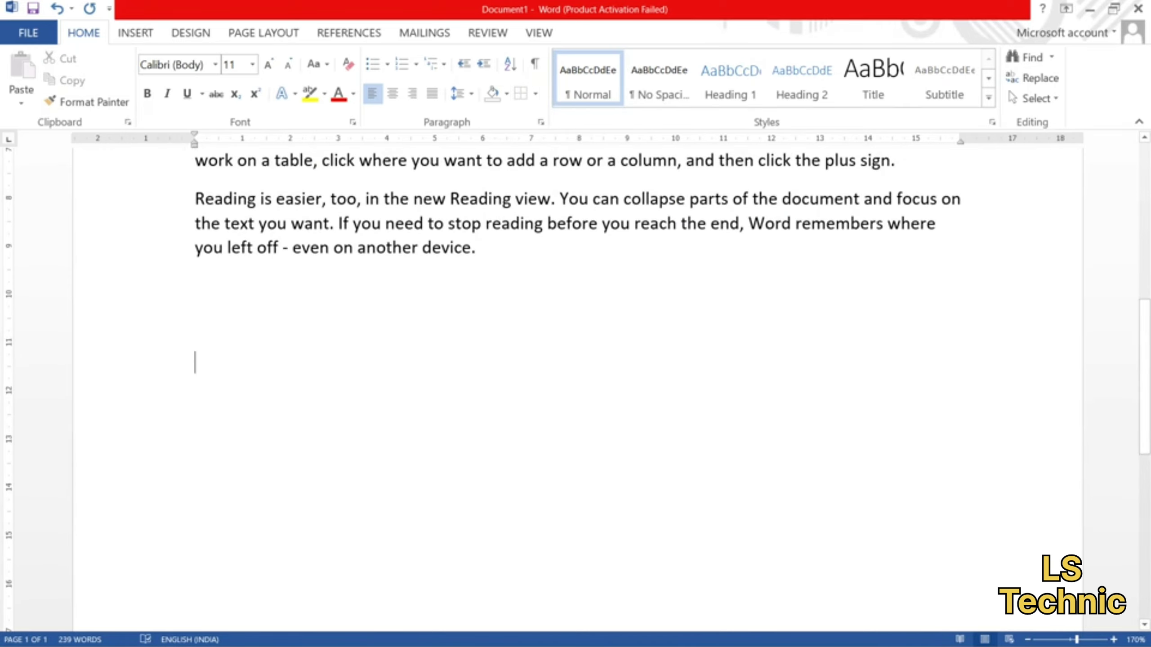
click(535, 93)
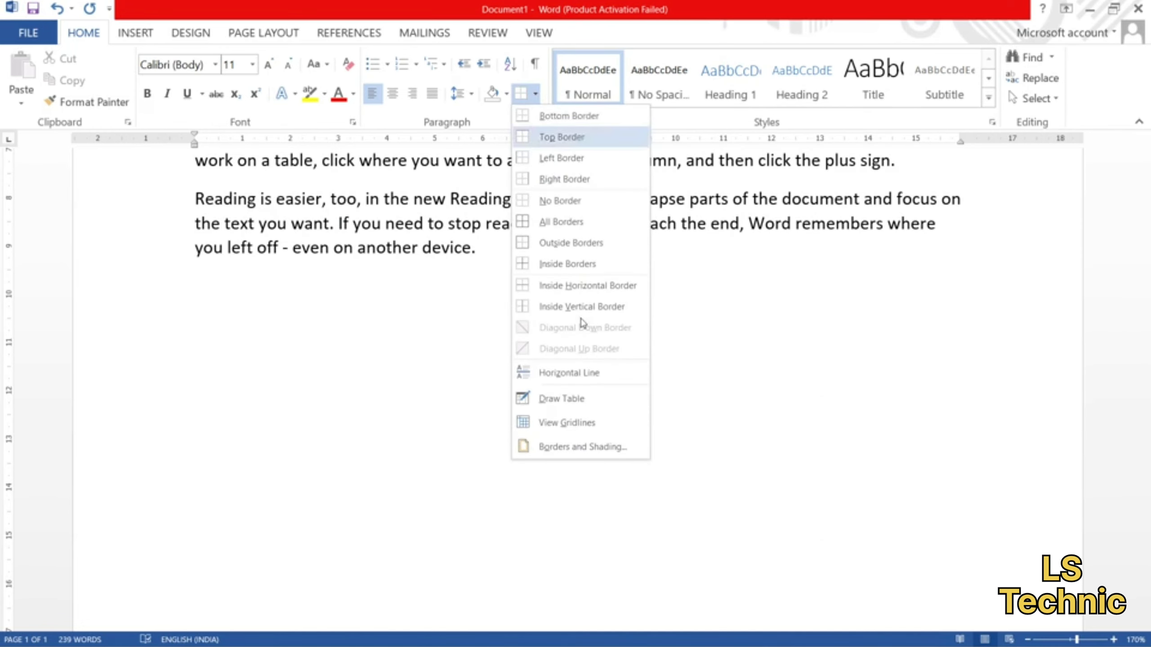
click(543, 377)
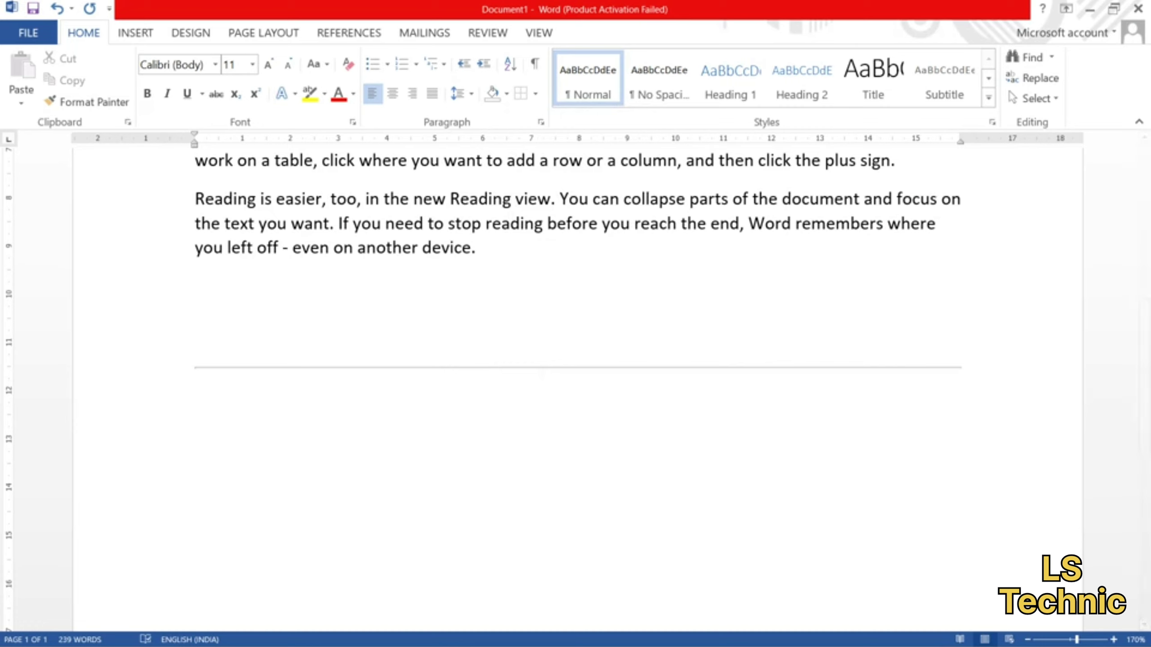
click(1056, 364)
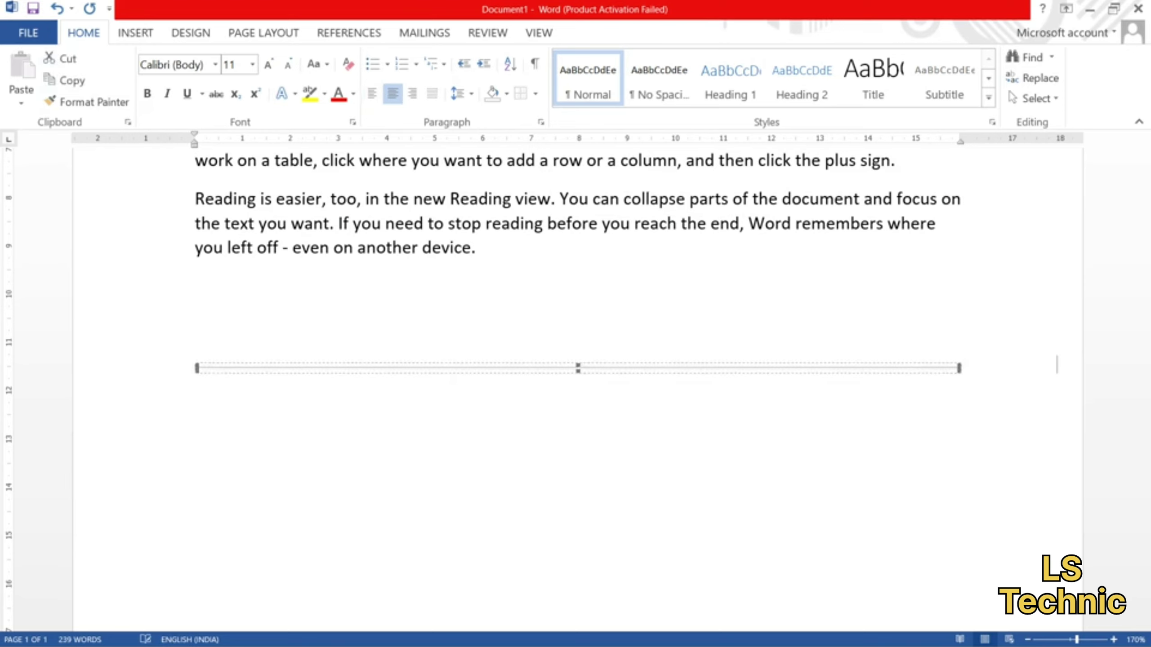
key(Delete)
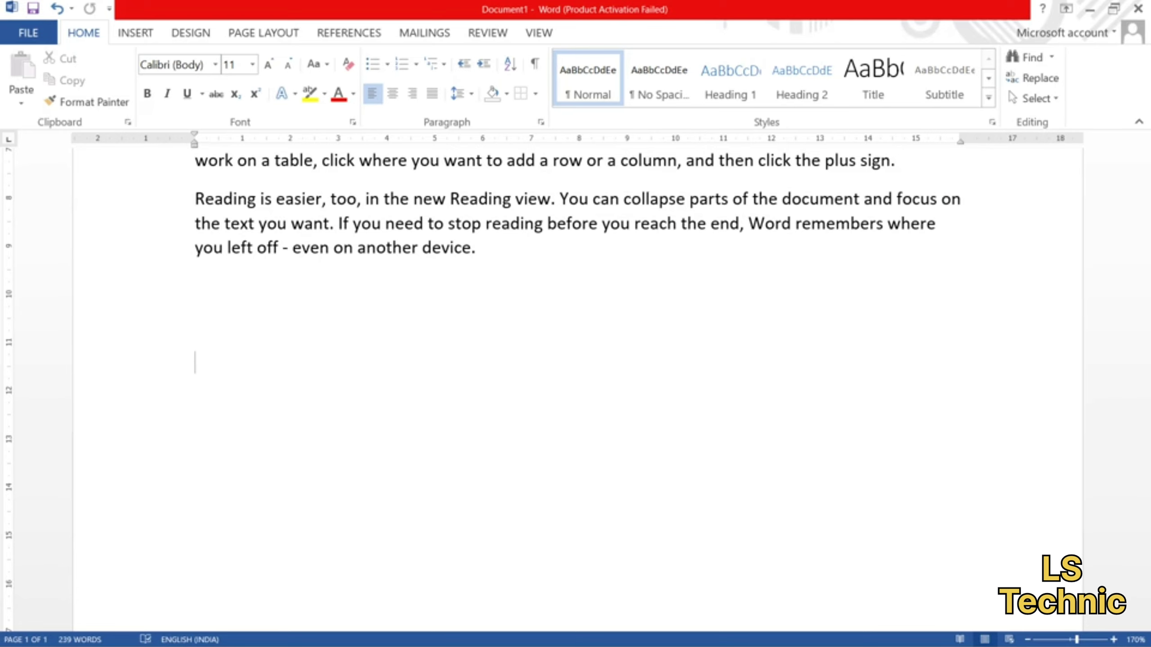
key(ctrl+z)
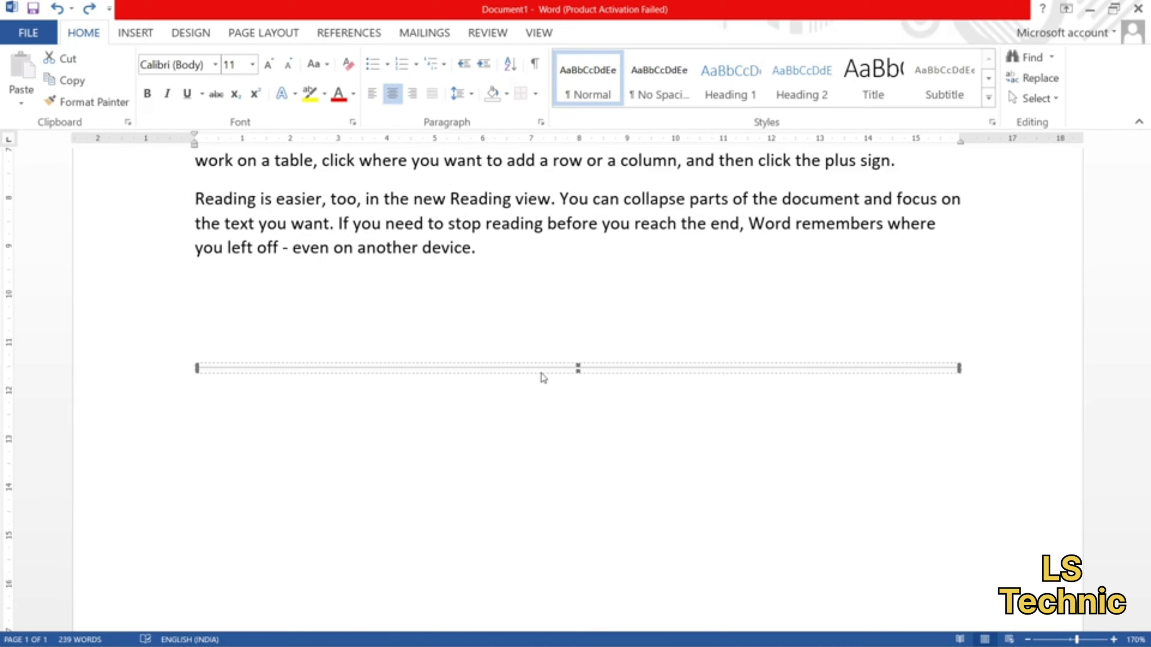
key(ctrl+y)
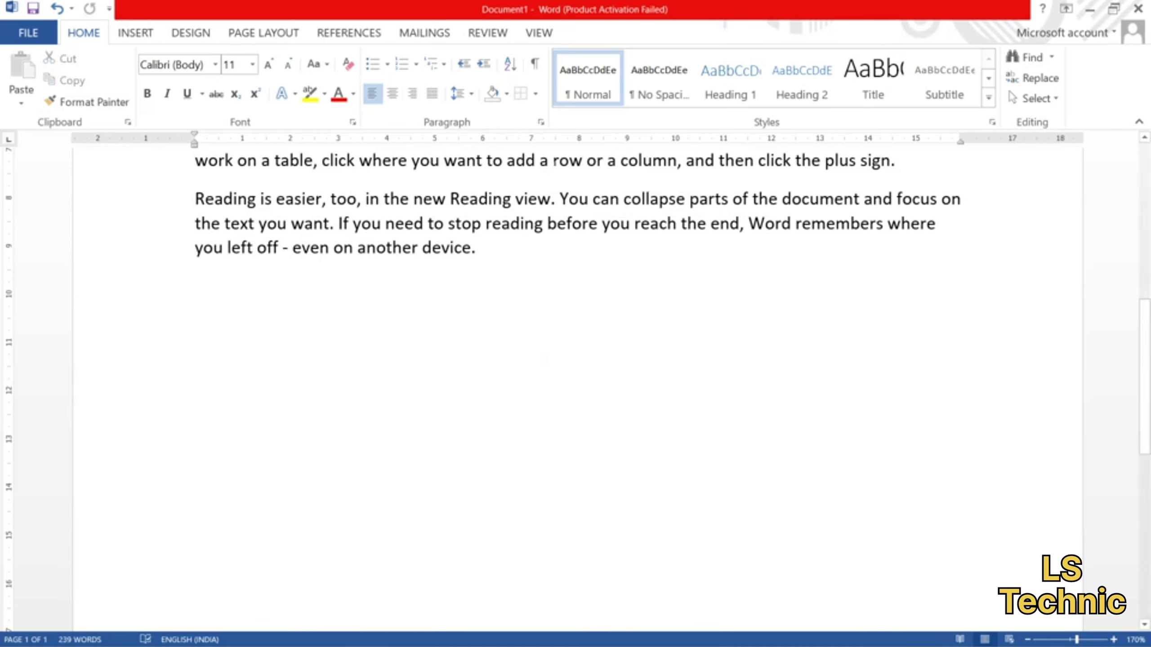
click(536, 94)
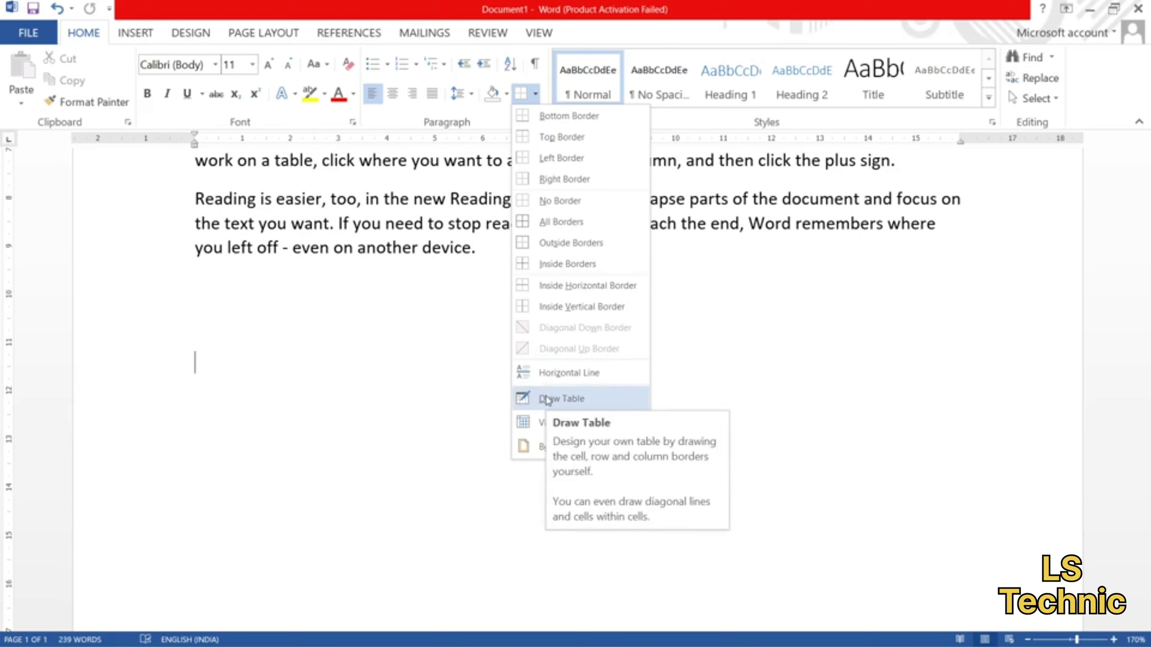
Step: Hand-draw a table box below the text with one row divider and five column dividers
click(548, 399)
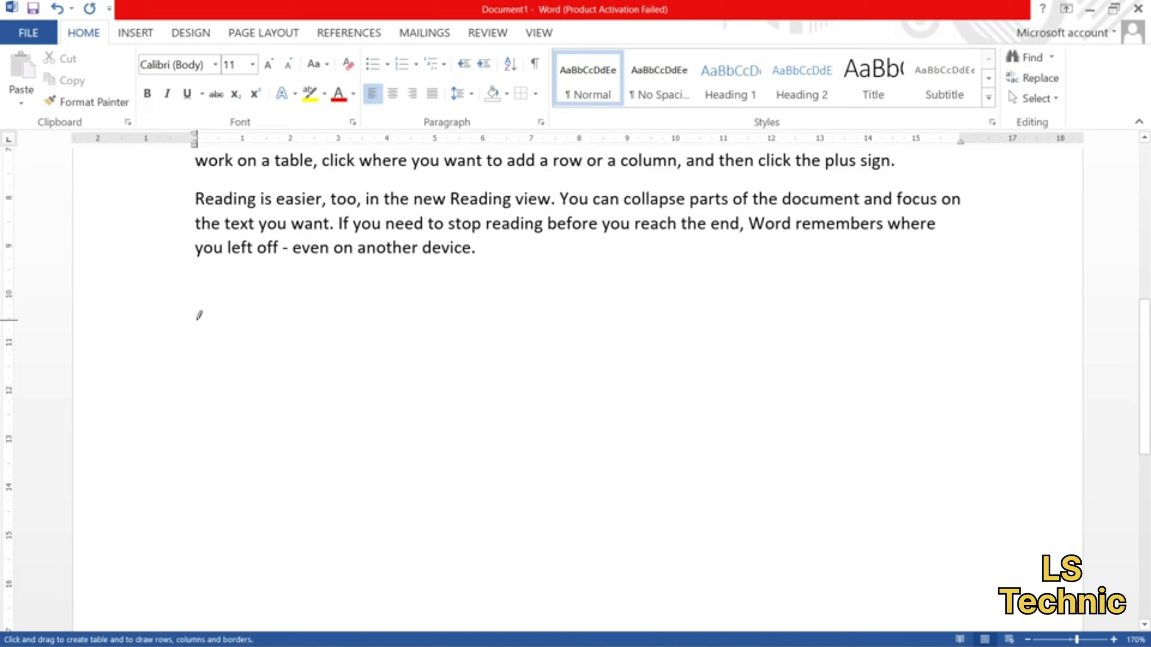
drag(197, 319, 608, 374)
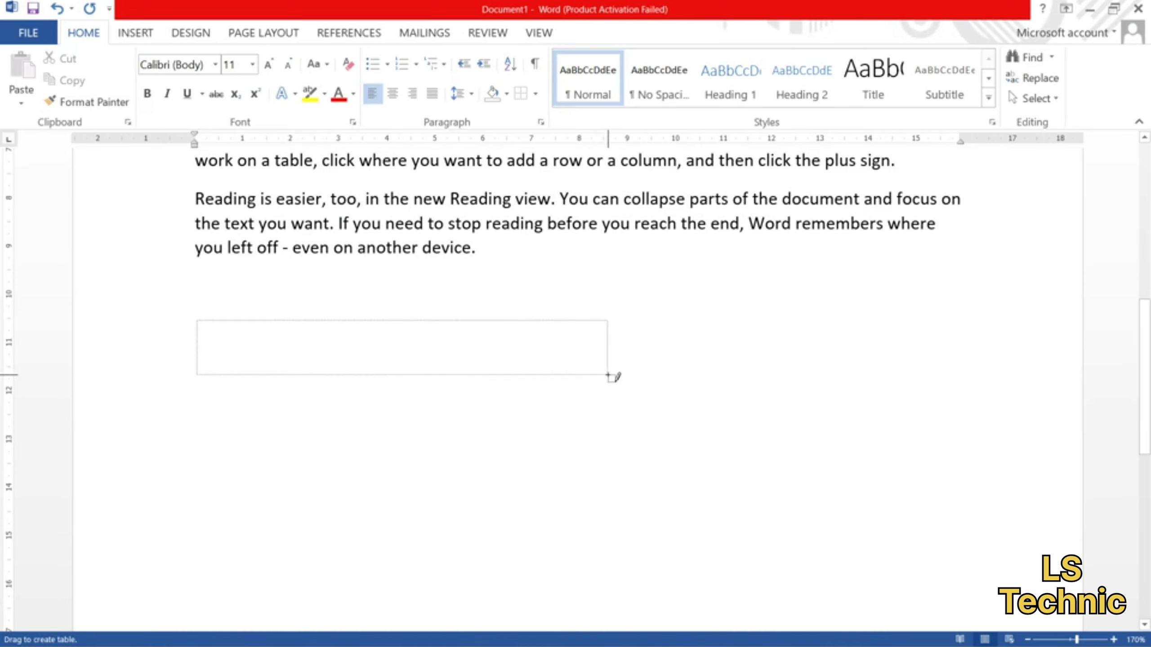
drag(607, 375, 957, 377)
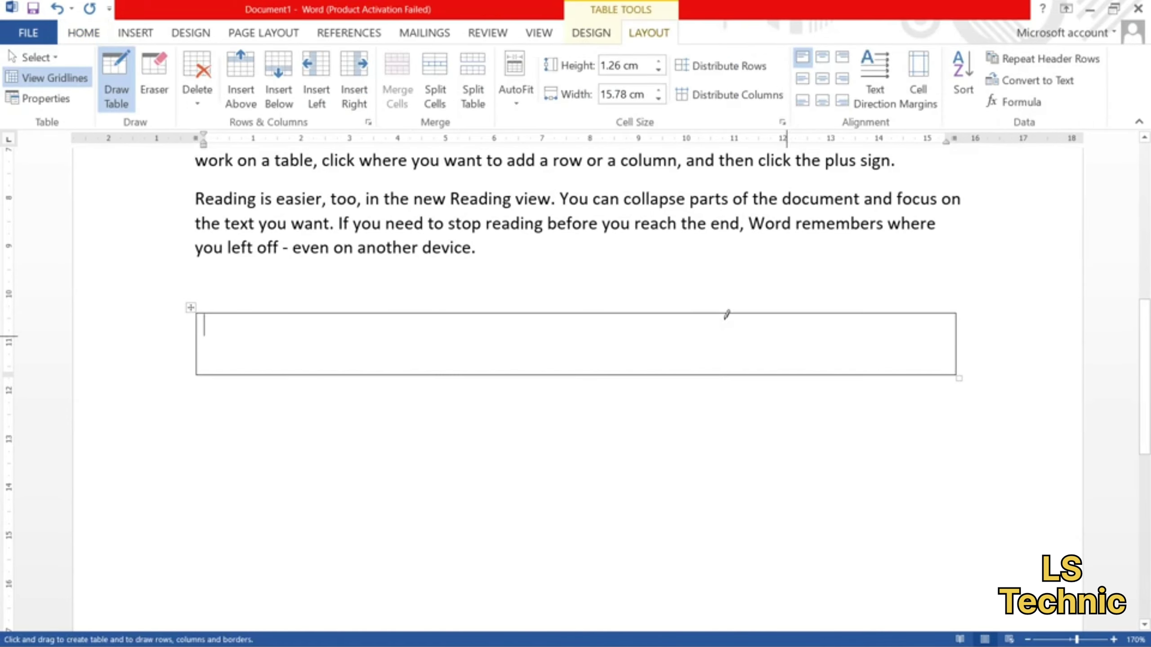
drag(686, 314, 691, 354)
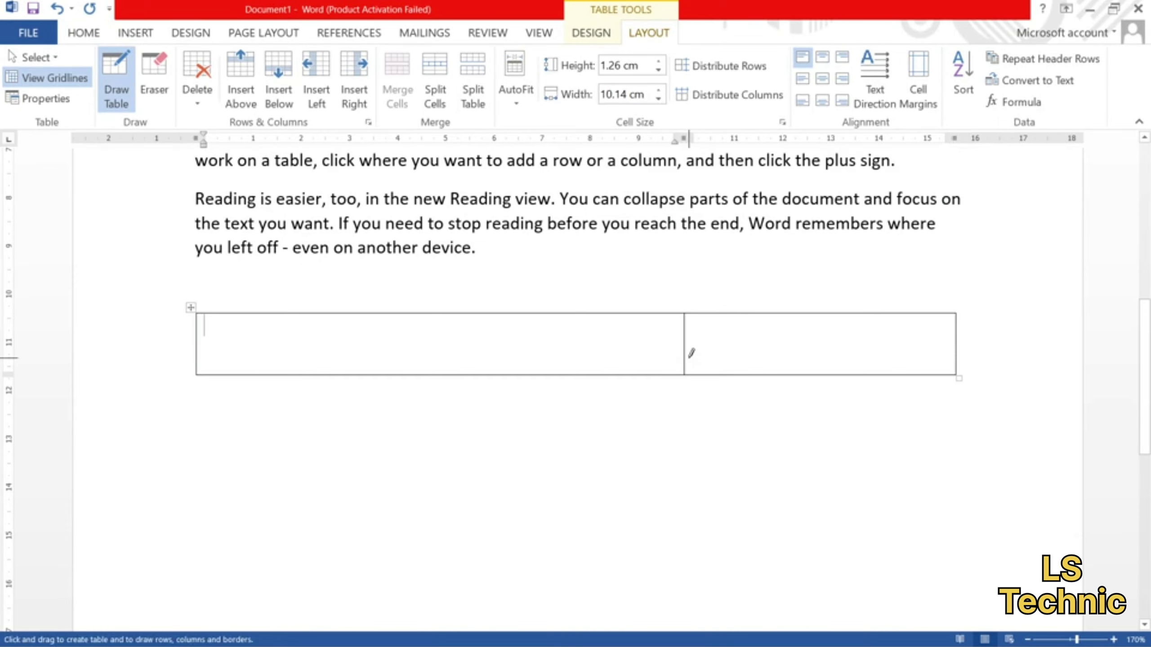
drag(571, 345, 787, 345)
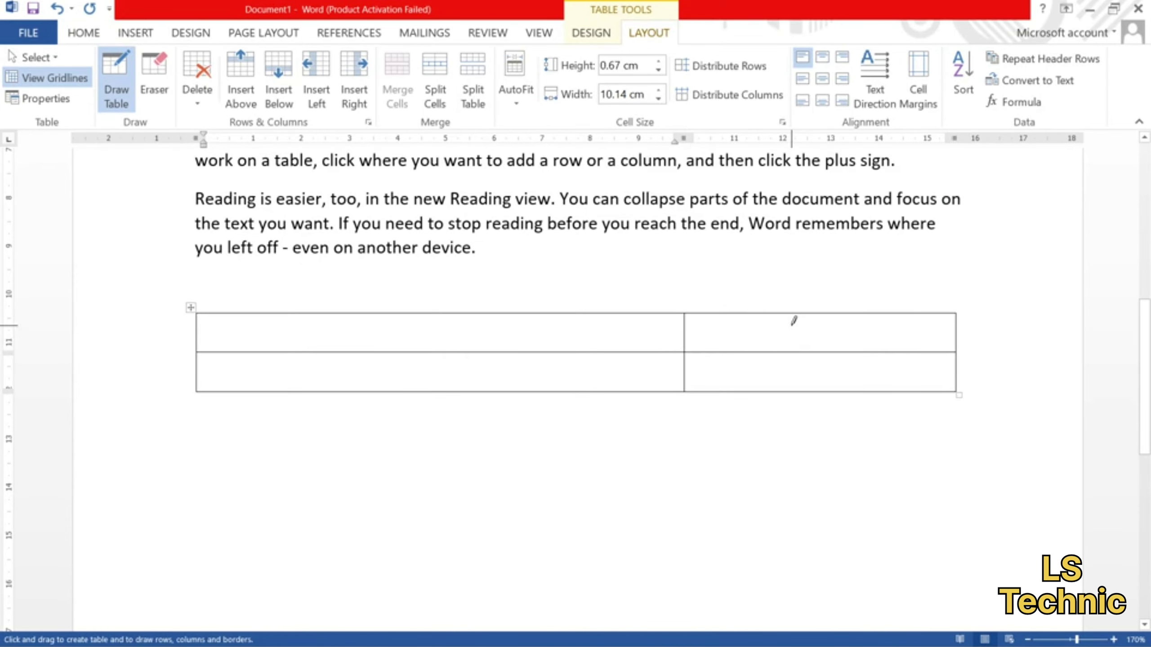
drag(791, 317, 792, 388)
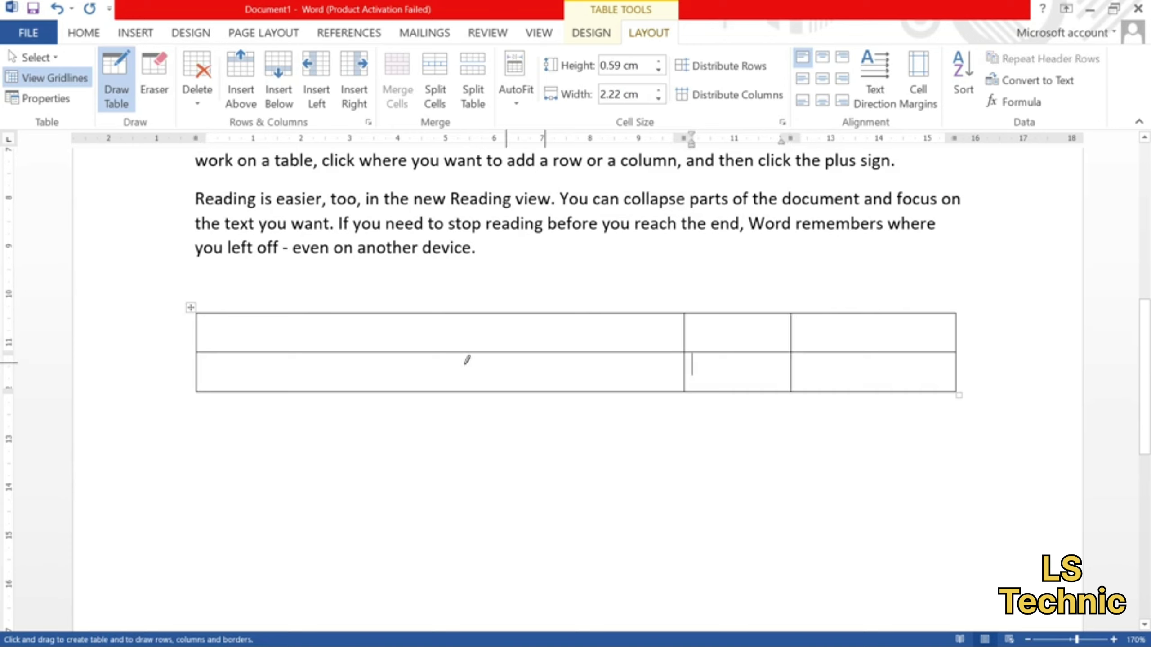
drag(374, 319, 375, 376)
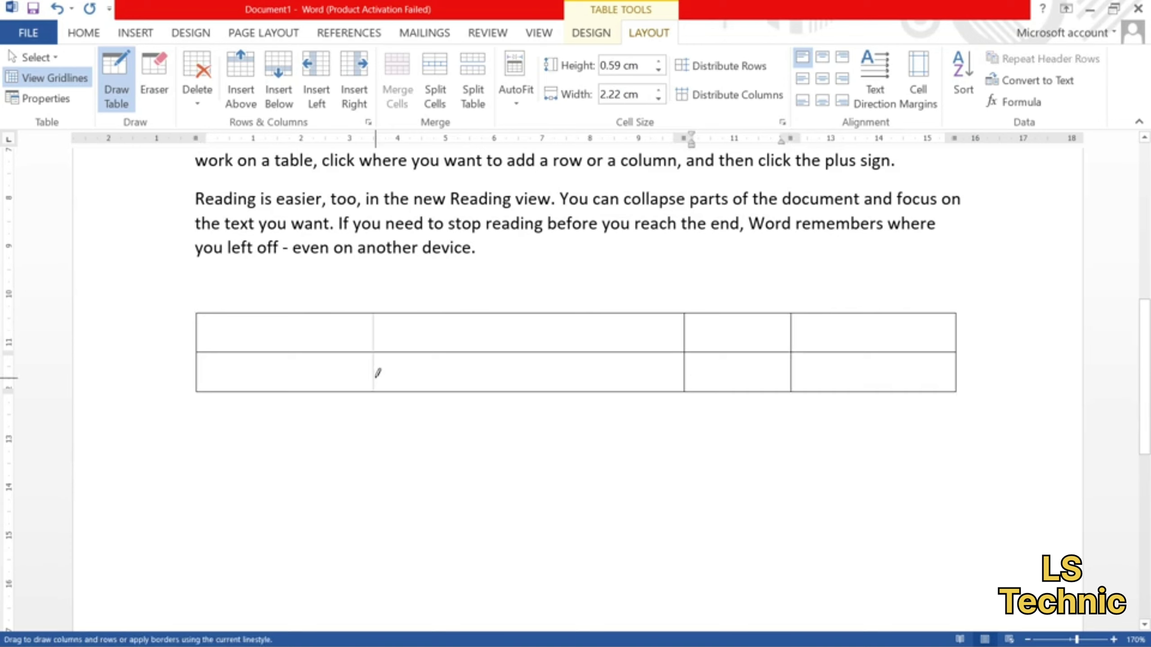
drag(465, 319, 462, 377)
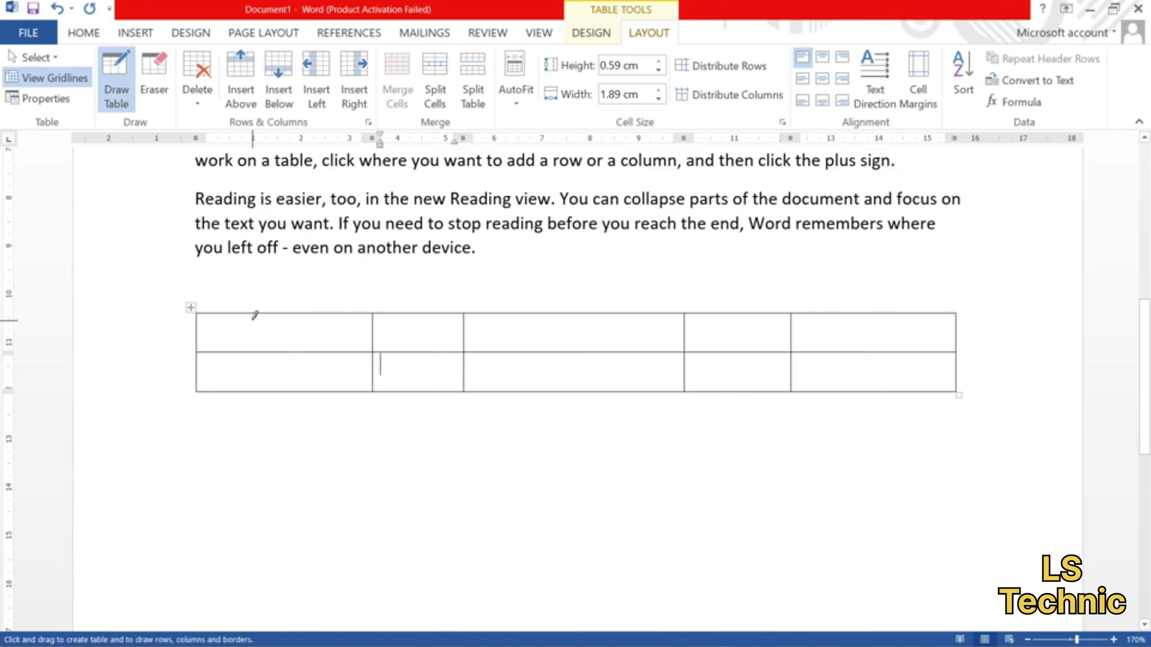
drag(256, 315, 252, 377)
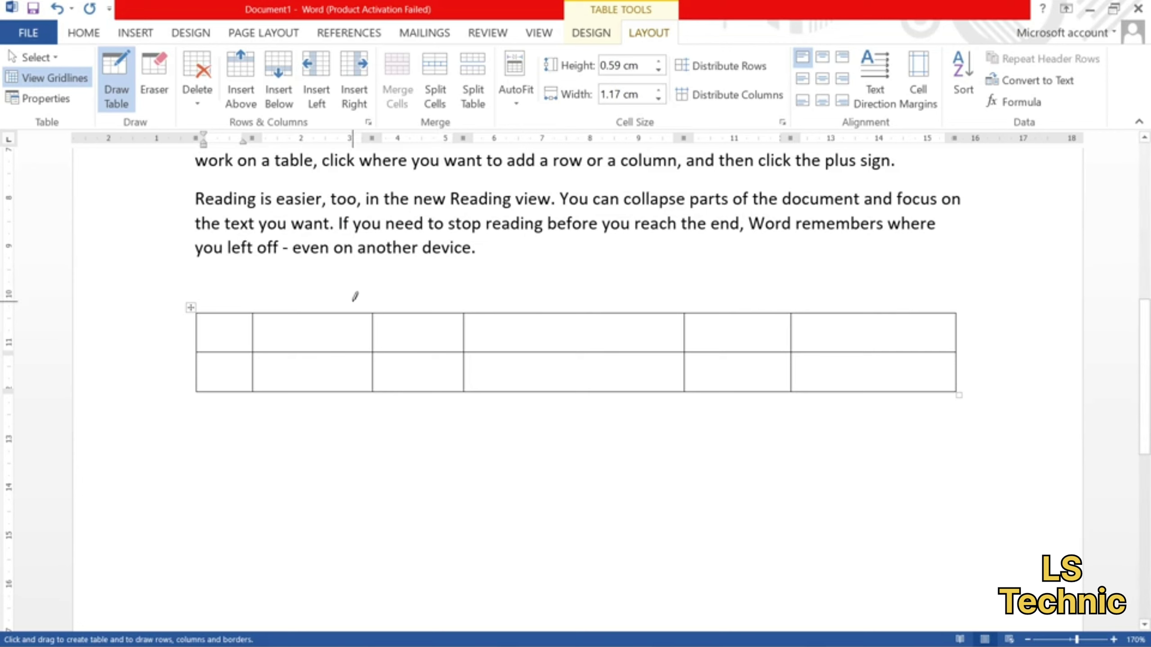
key(Escape)
double_click(302, 333)
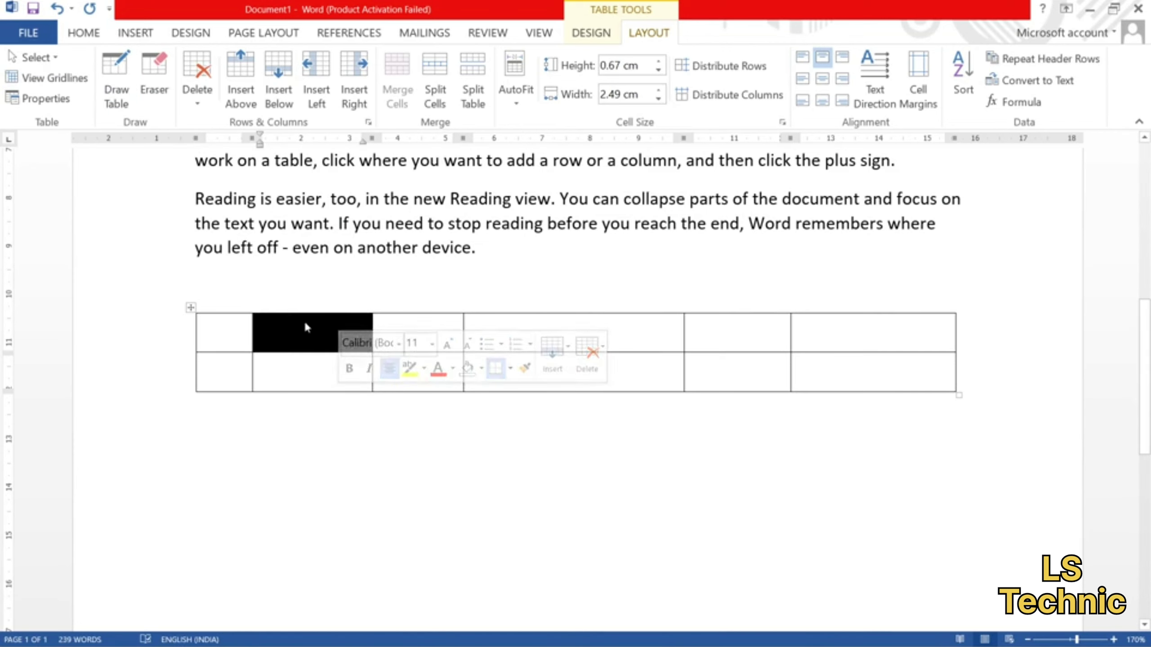
Step: Select all the table's cells and toggle off Inside Vertical Border
click(302, 334)
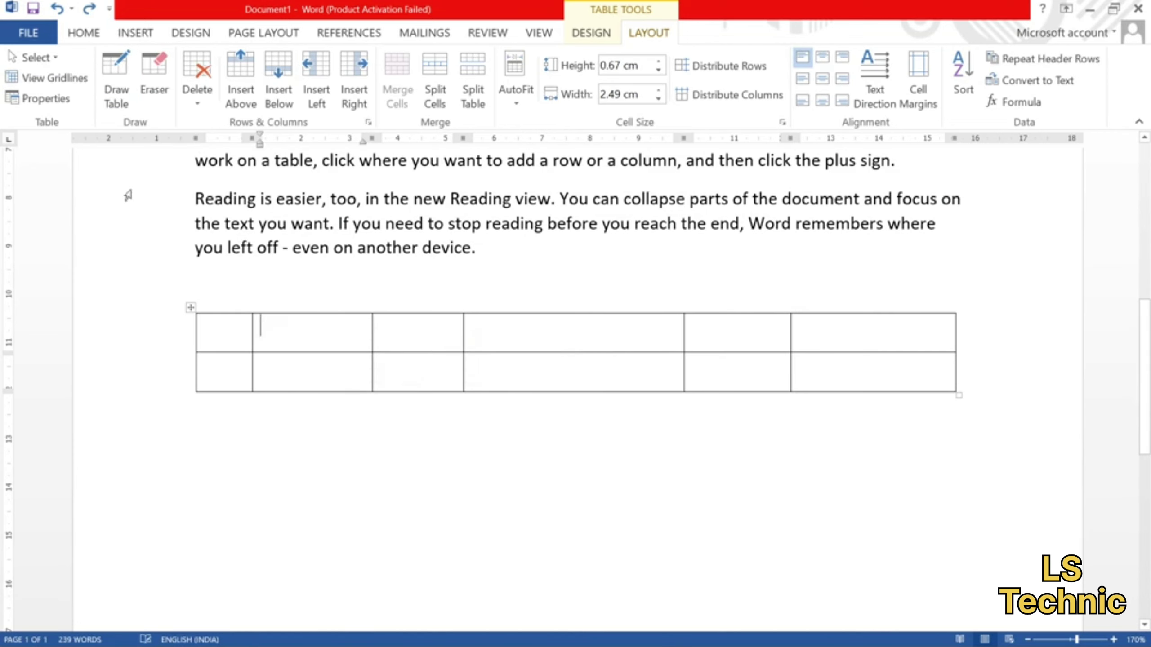
click(80, 34)
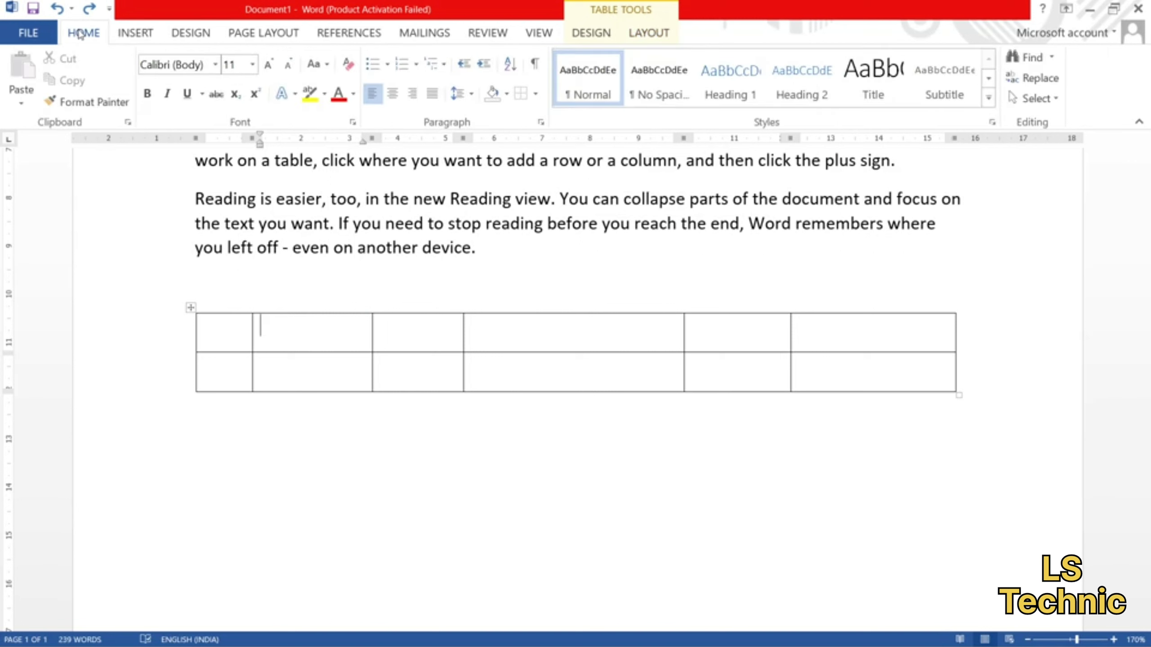
click(536, 95)
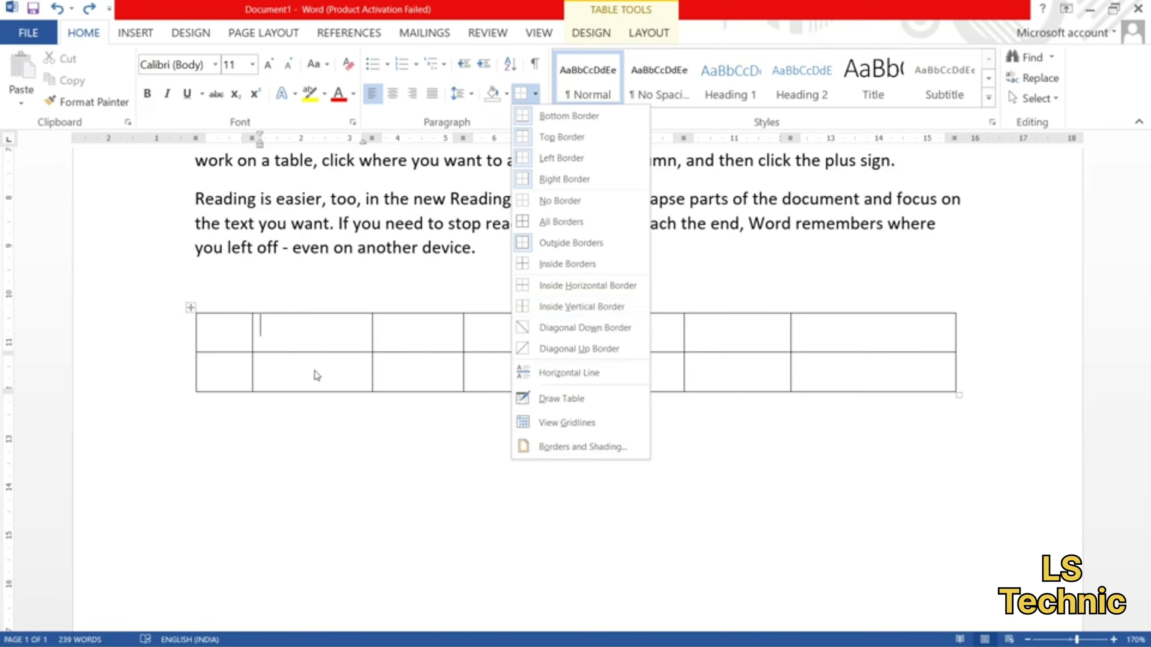
click(295, 337)
mouse_move(207, 330)
mouse_down()
mouse_move(721, 365)
mouse_move(847, 361)
mouse_up()
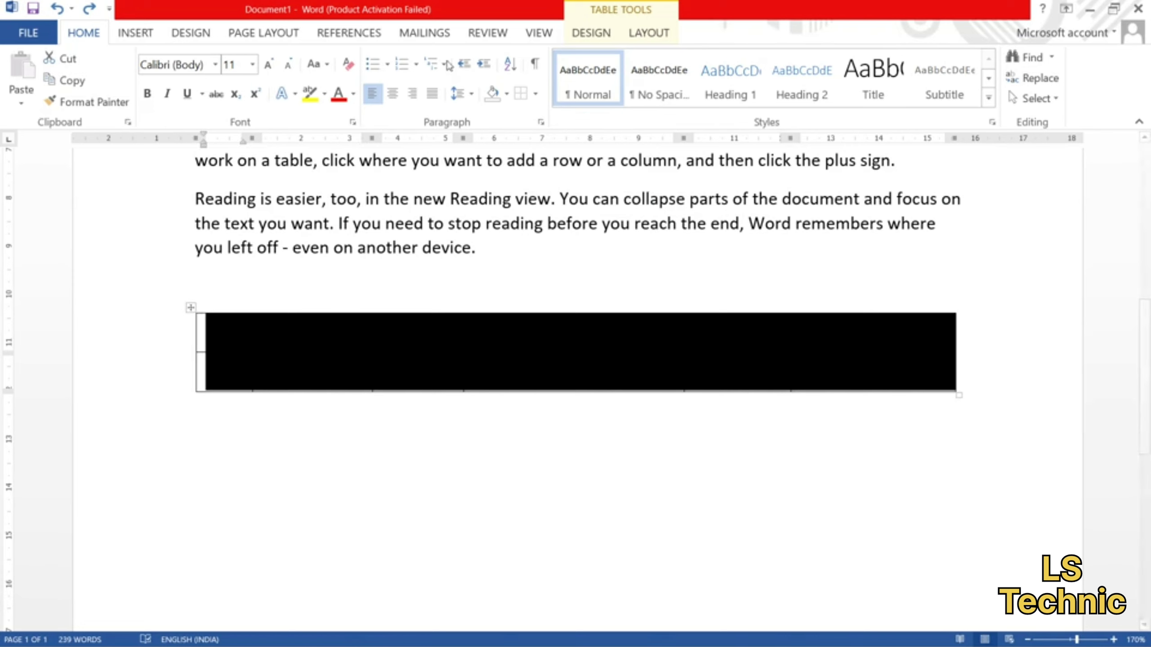
click(536, 95)
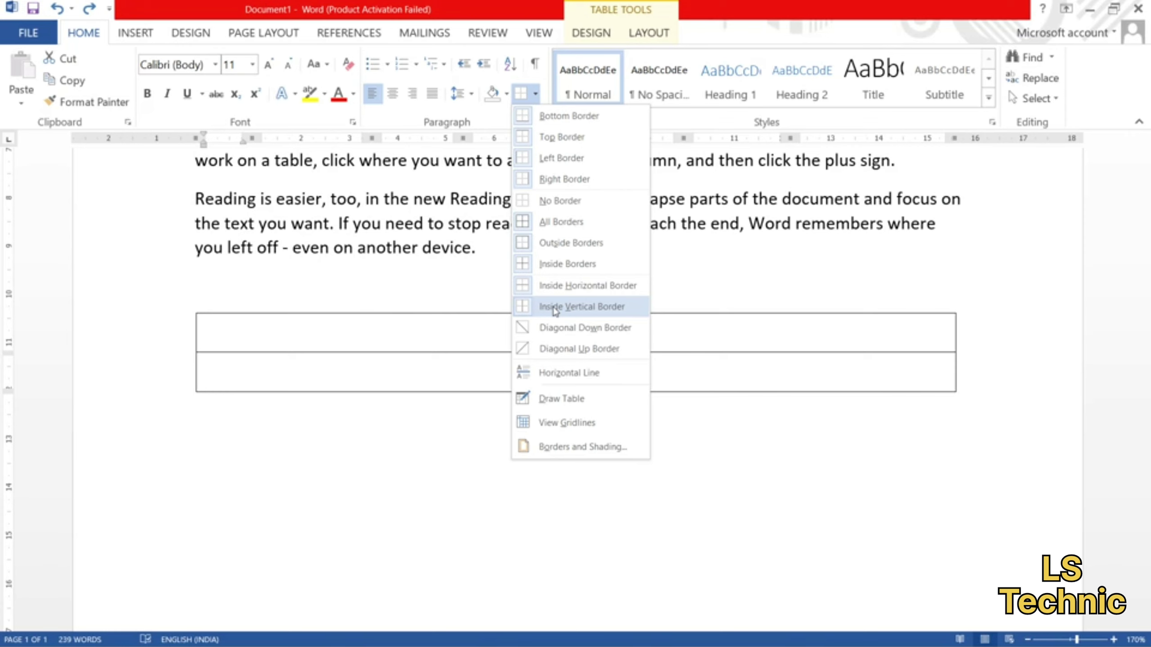
click(555, 308)
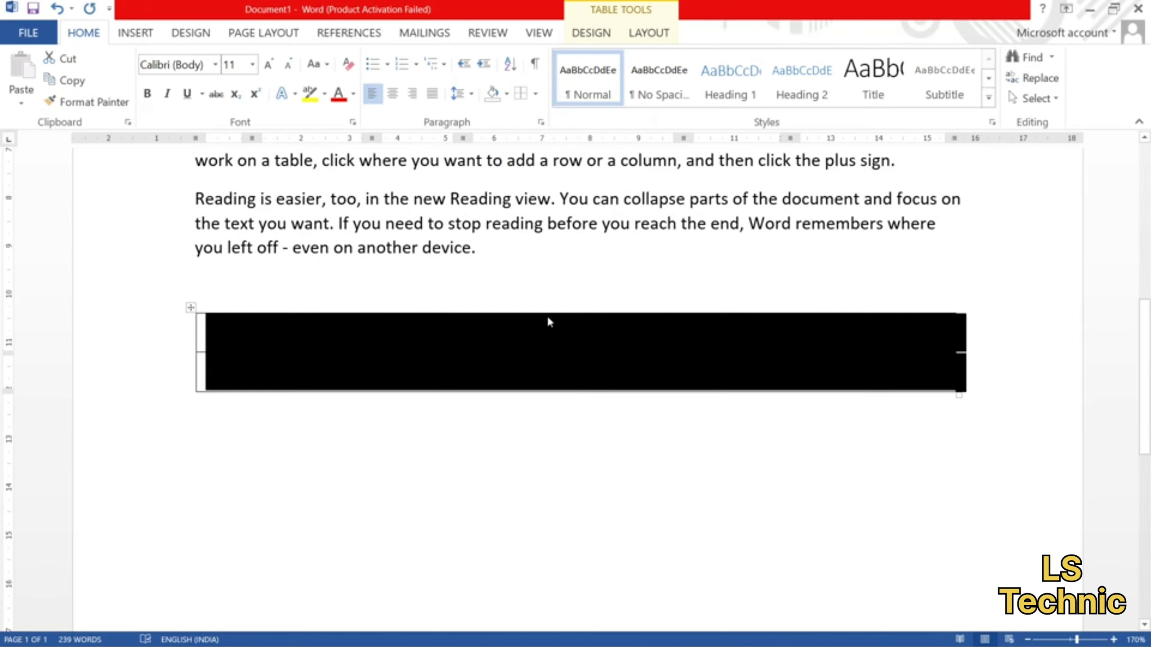
click(546, 332)
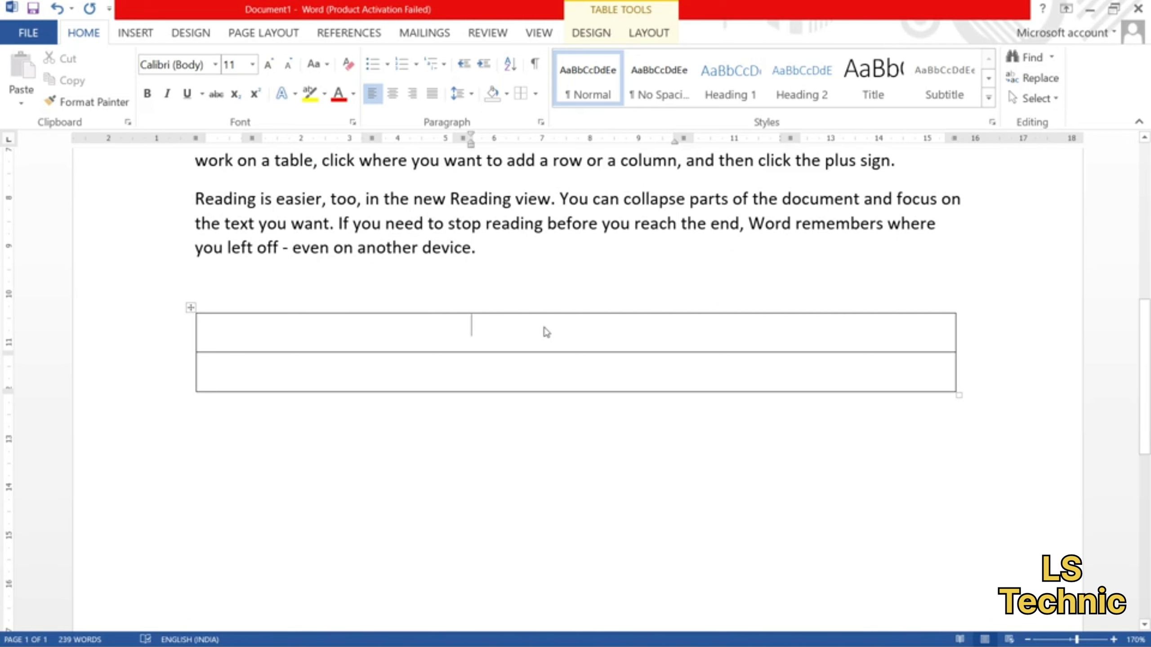
key(ctrl+a)
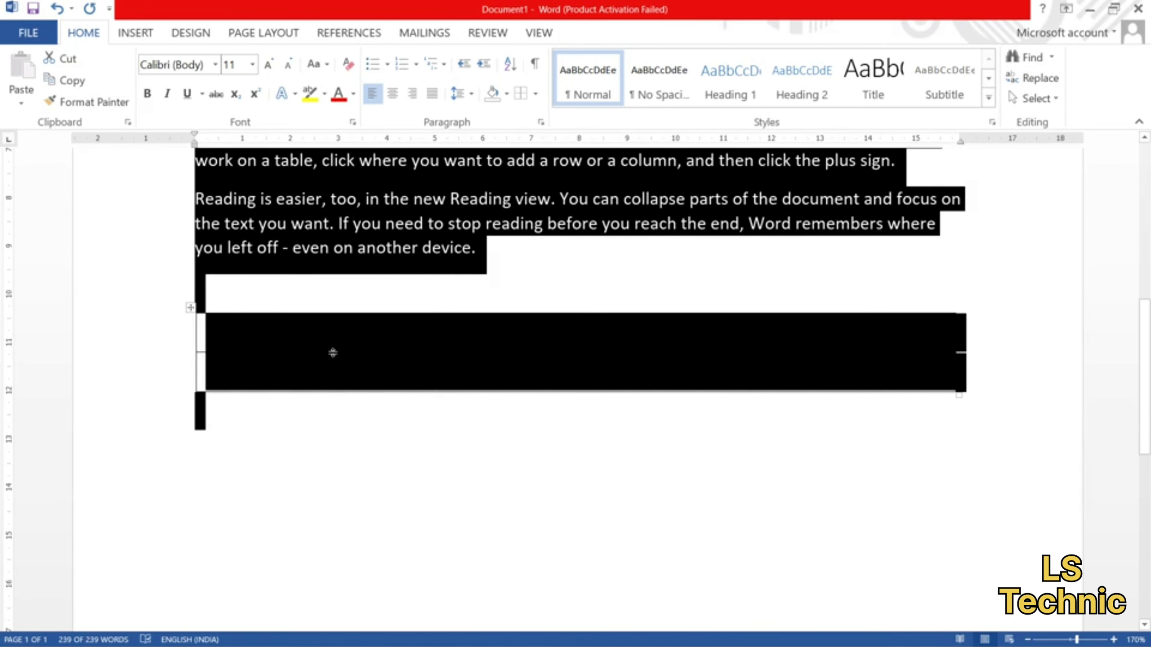
Step: Select all table cells and reapply Inside Vertical Border
click(297, 340)
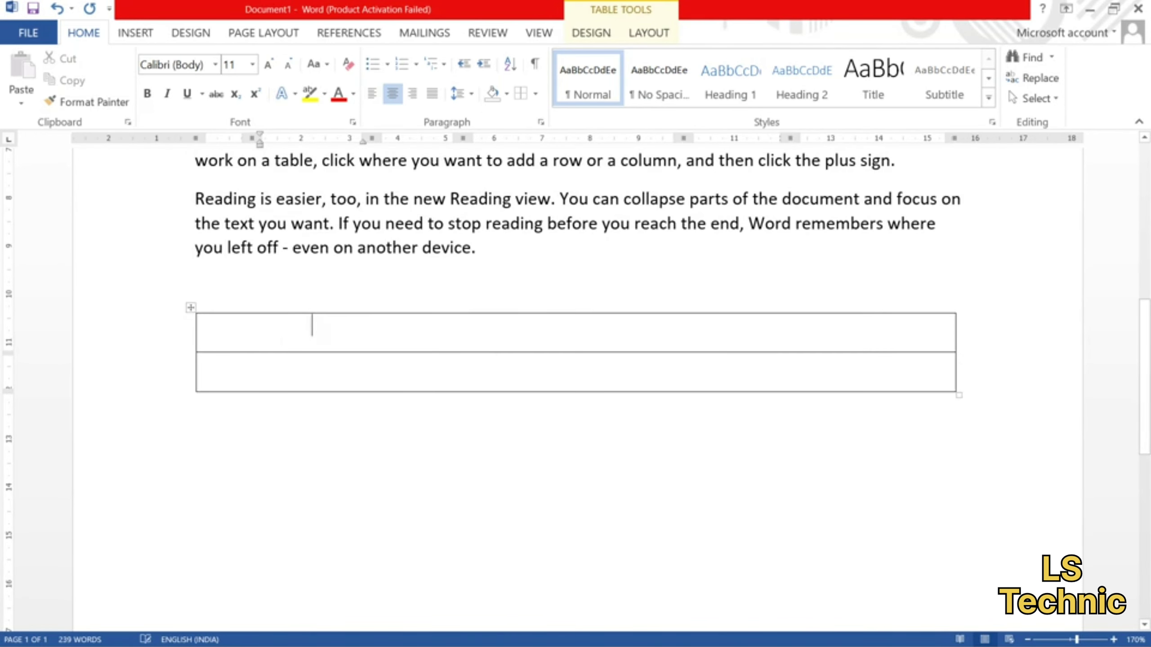
drag(308, 331, 831, 366)
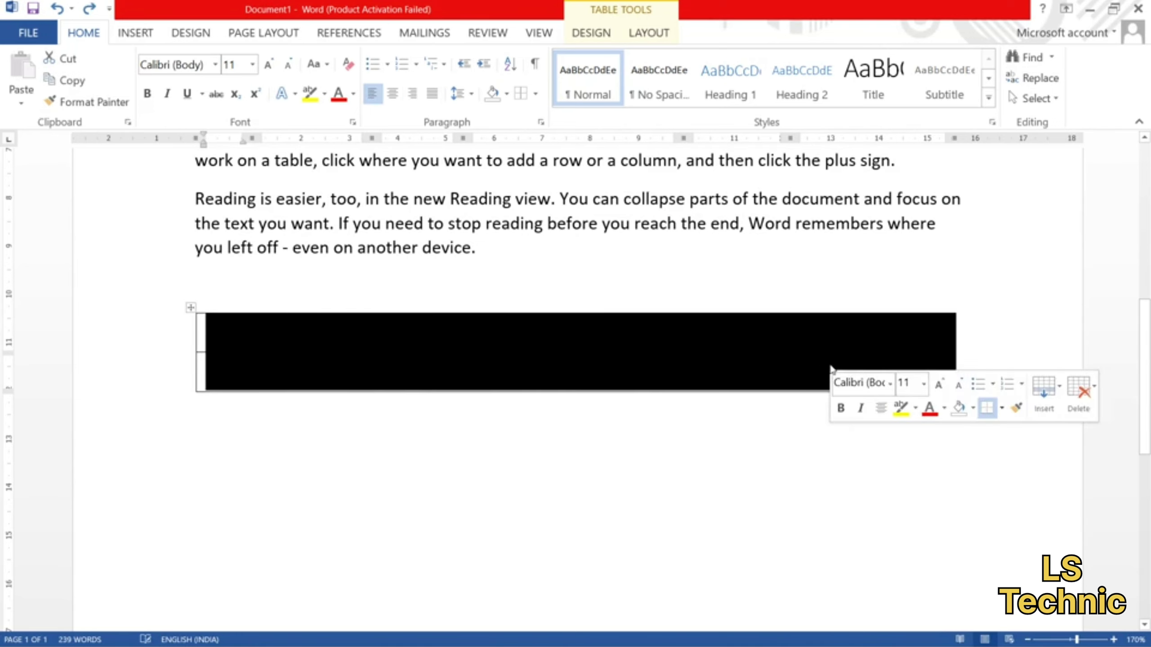
click(537, 95)
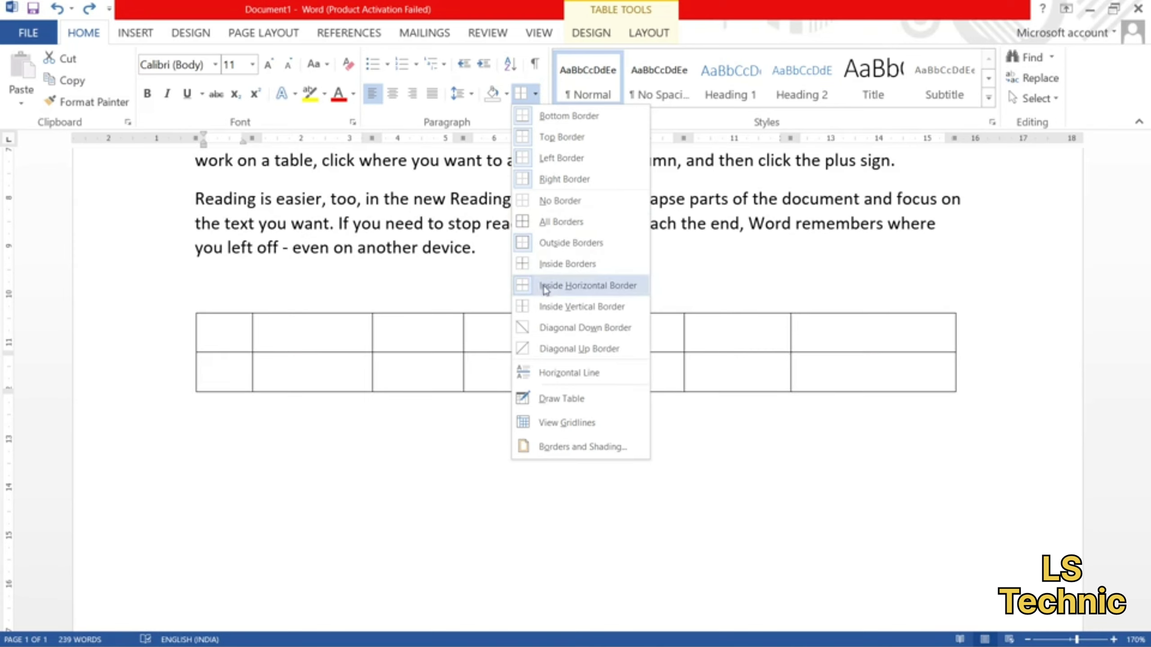
click(564, 307)
Step: Add Diagonal Down and Diagonal Up borders to the bottom fourth-column cell, forming an X
click(478, 362)
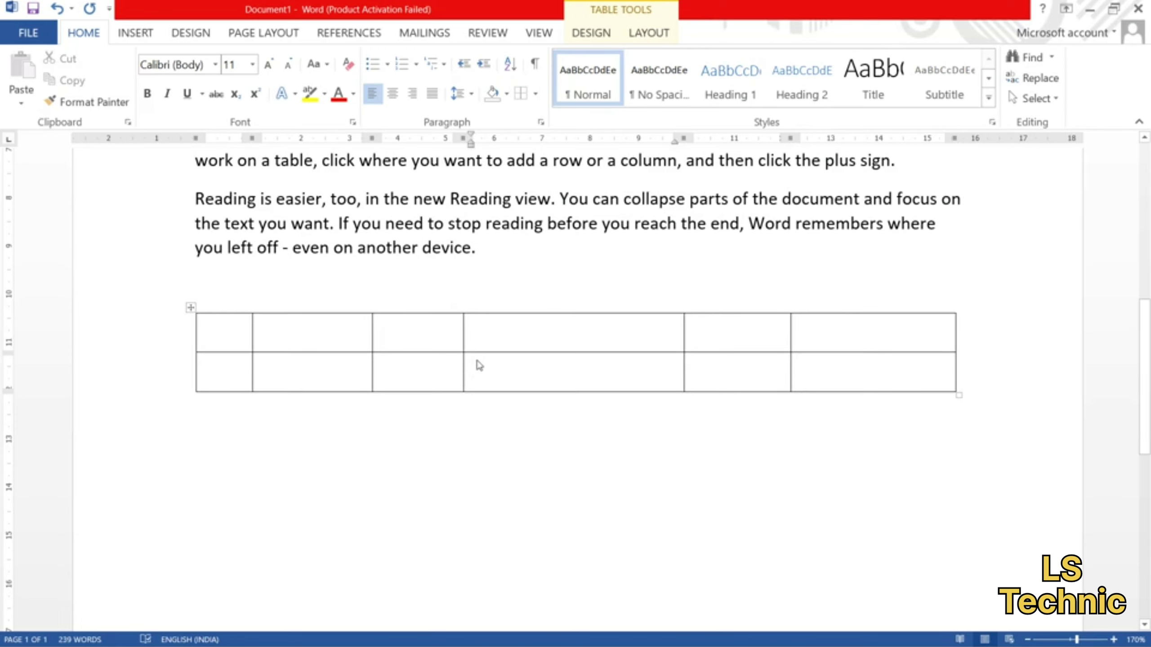
click(537, 96)
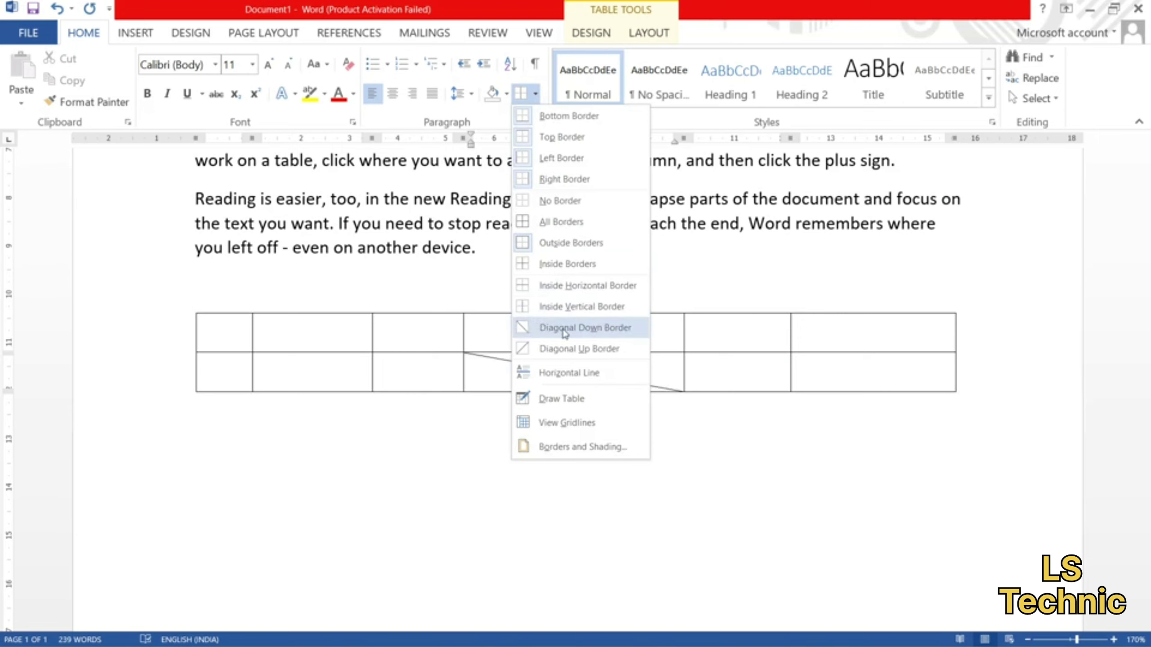
click(564, 333)
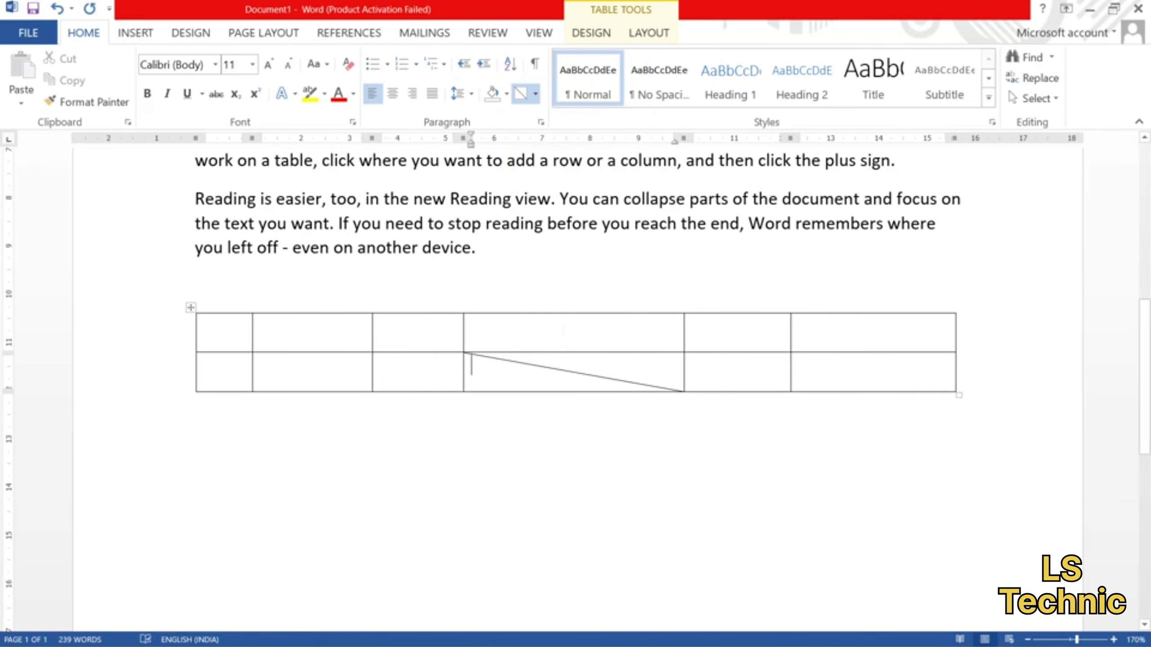
click(536, 95)
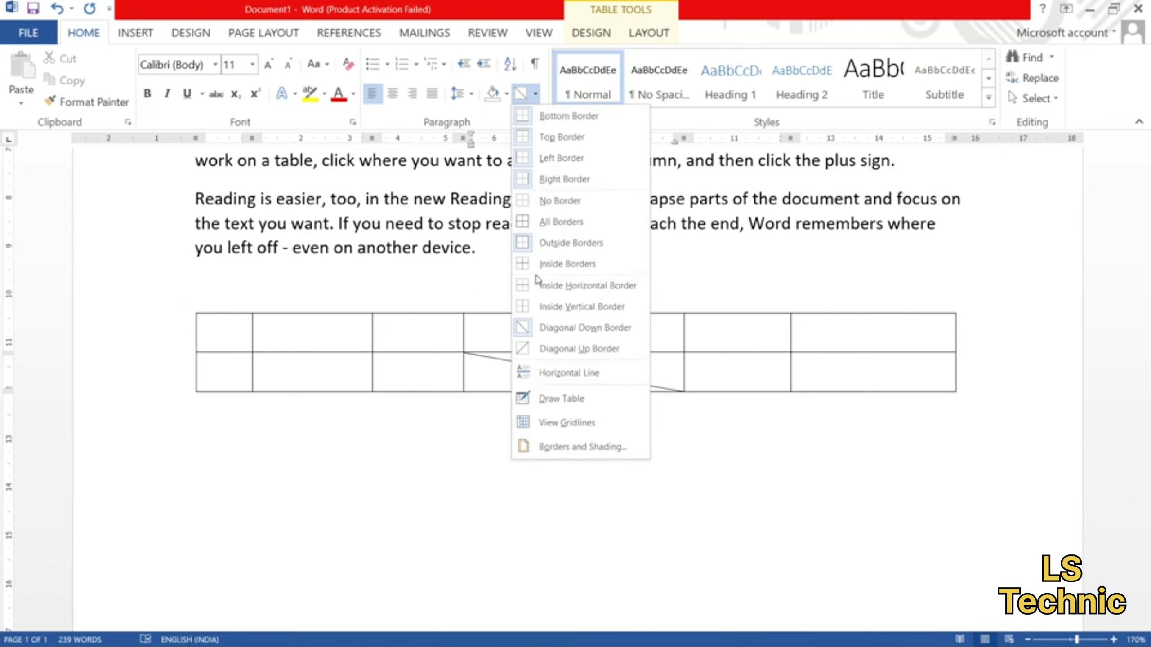
click(542, 353)
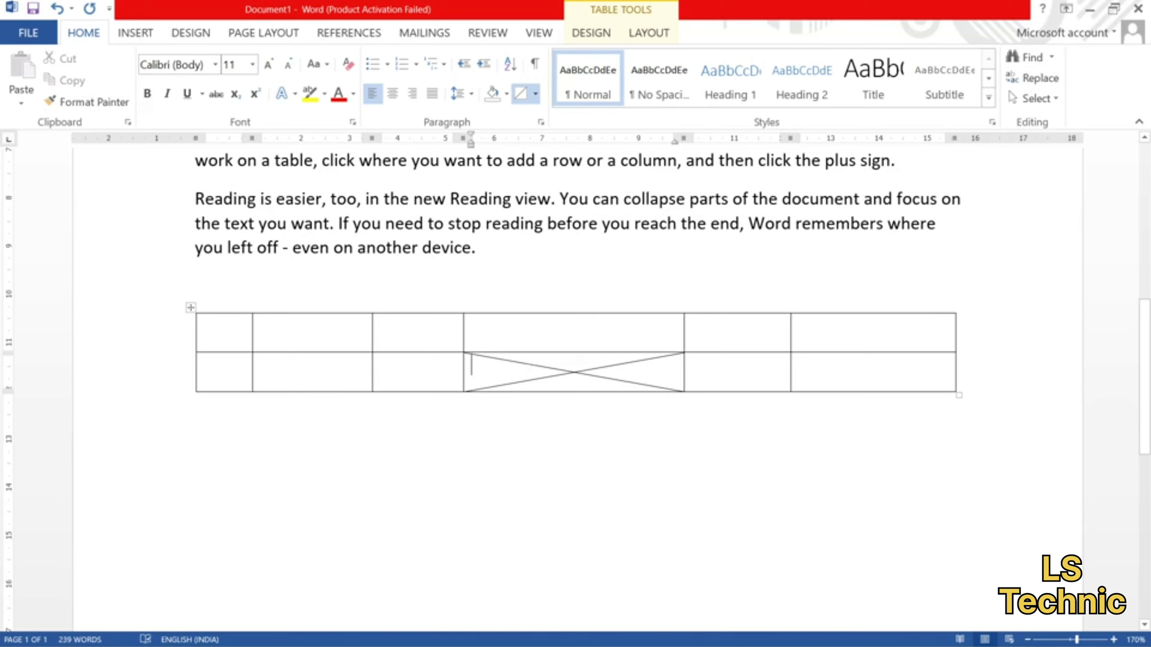
Step: Give both second-column cells Diagonal Up and Diagonal Down borders to form X marks
drag(290, 332, 326, 374)
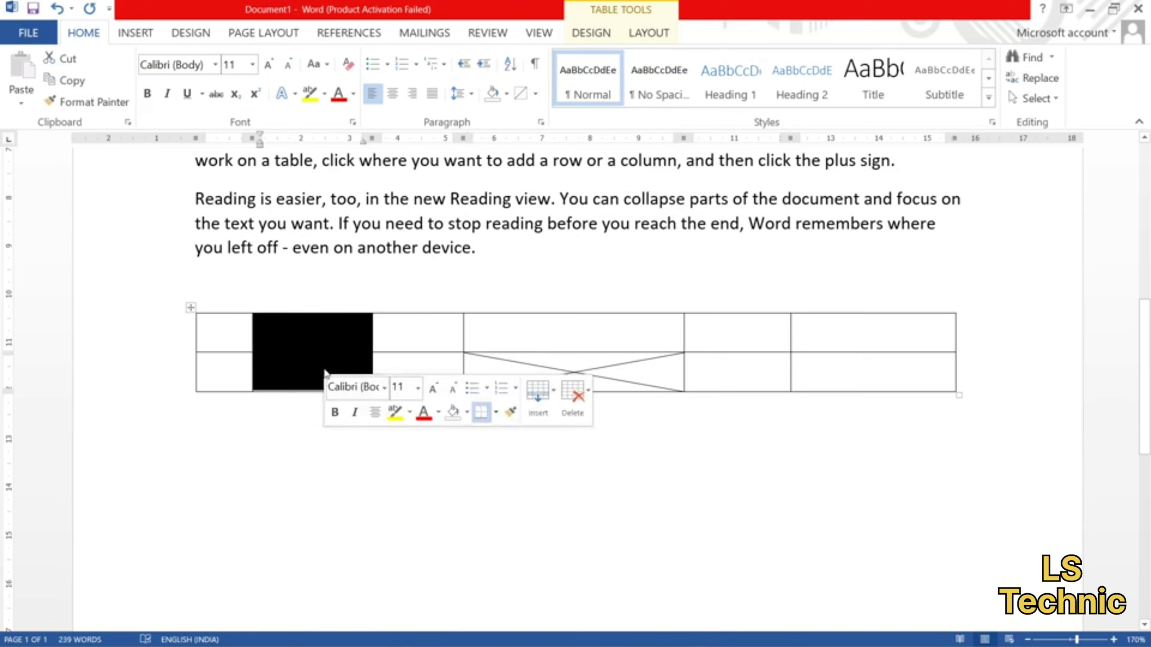
click(521, 94)
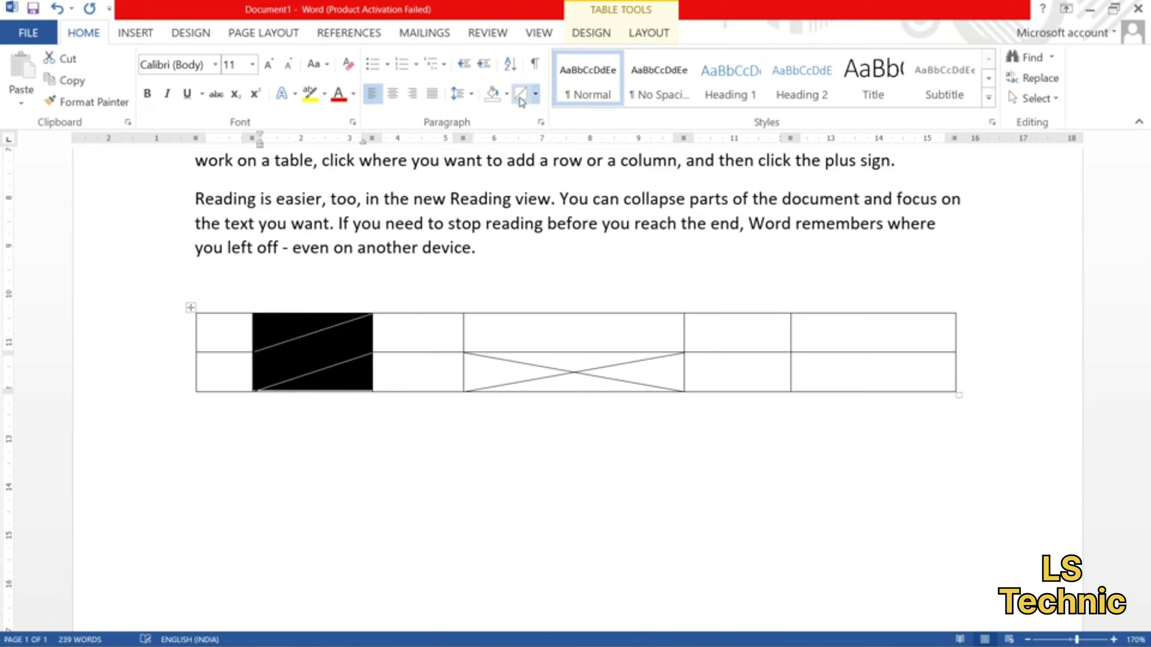
click(536, 95)
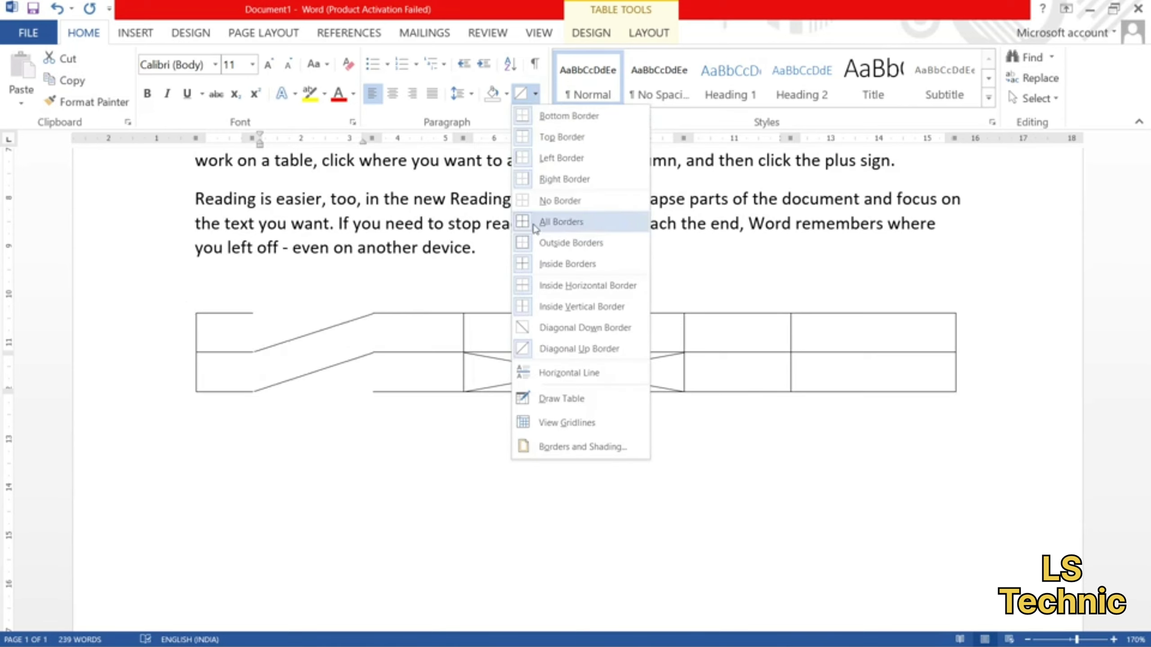
click(535, 325)
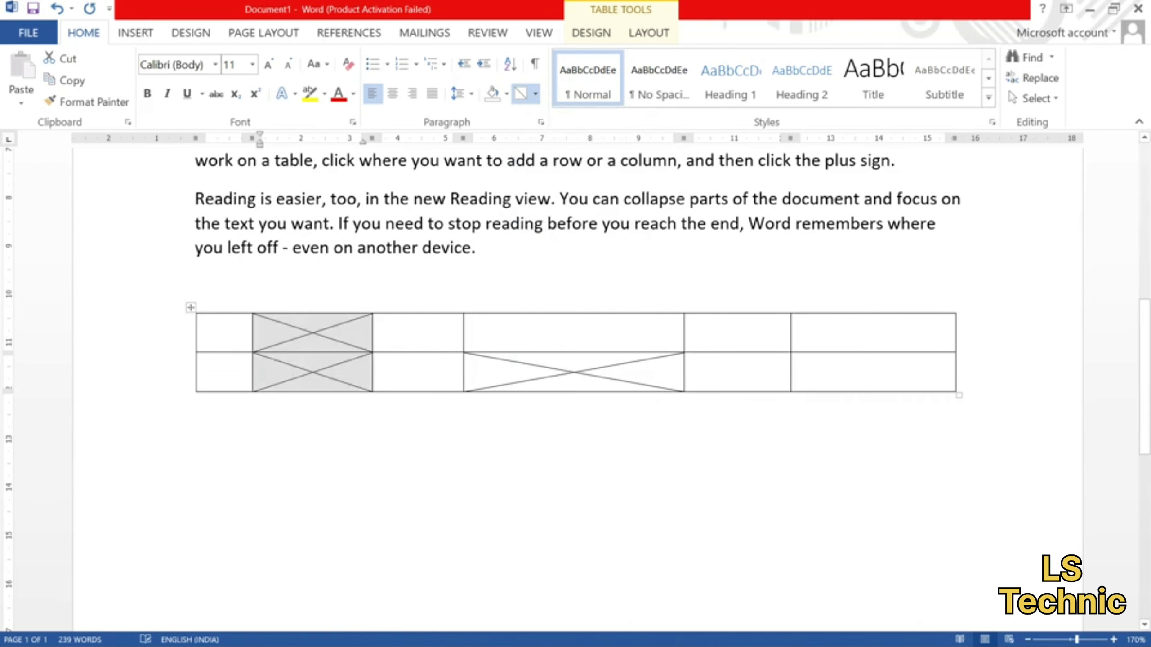
click(379, 325)
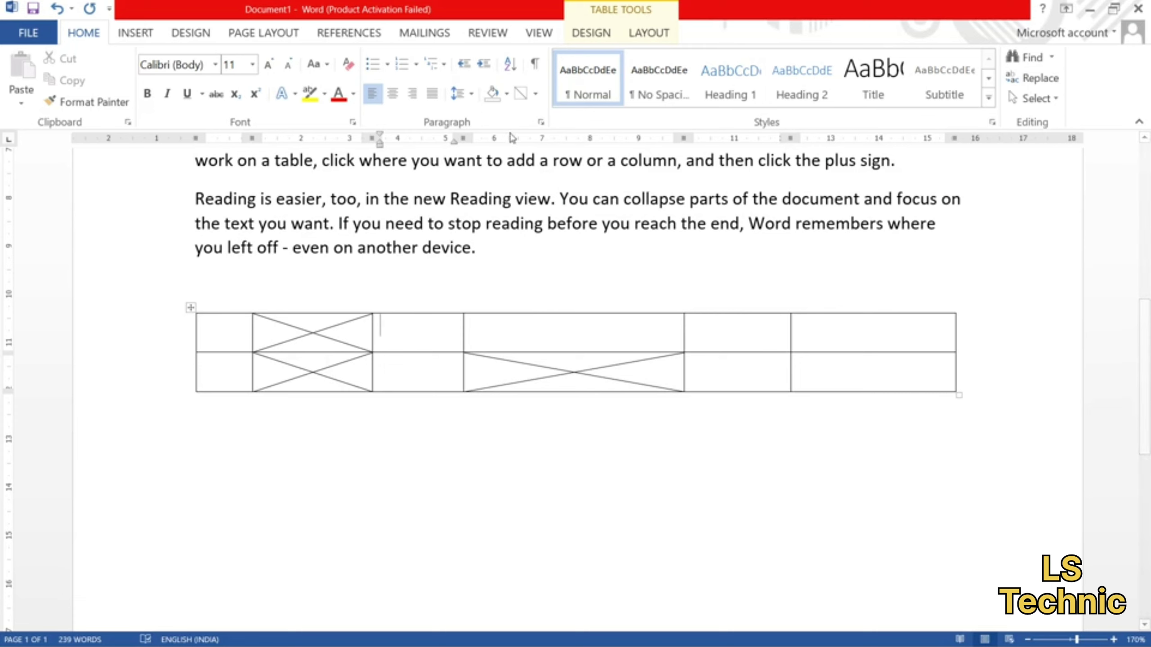
click(536, 94)
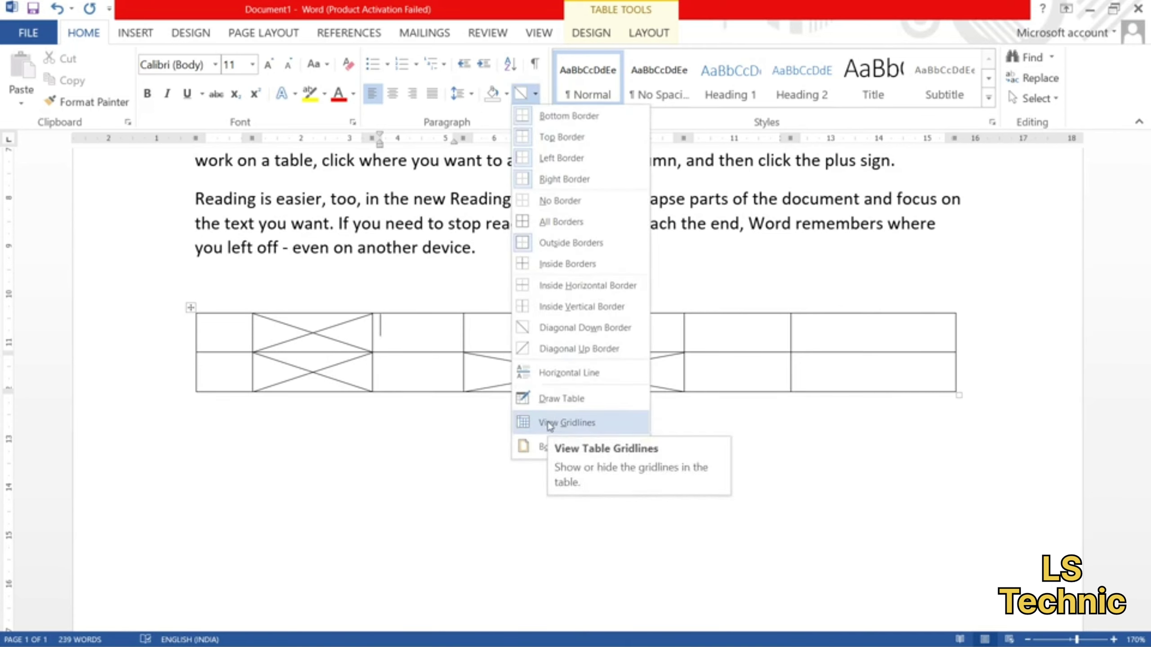
click(399, 337)
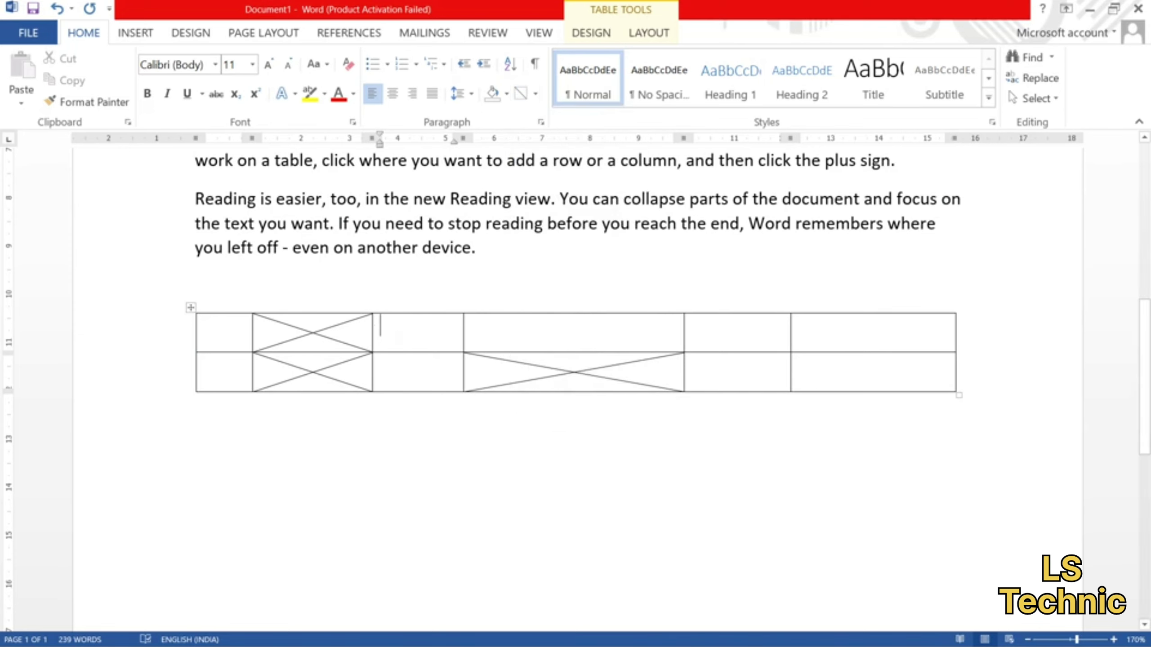
mouse_move(380, 325)
mouse_down()
mouse_move(623, 358)
mouse_move(829, 358)
mouse_up()
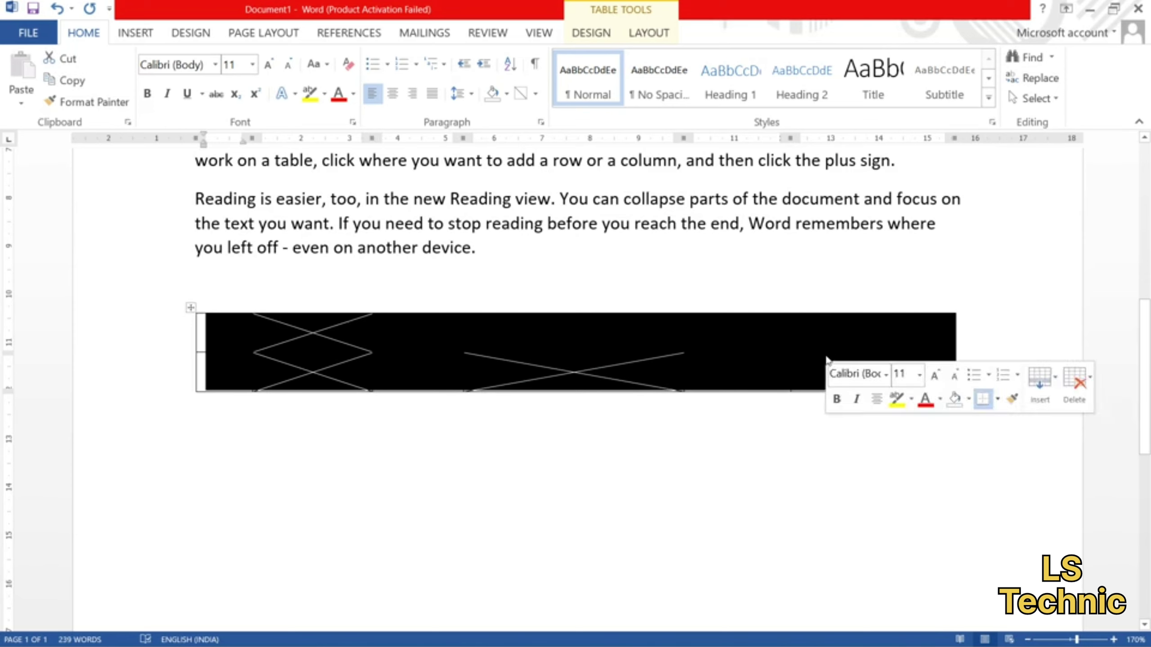
Step: Remove every border from the table with No Border
click(534, 94)
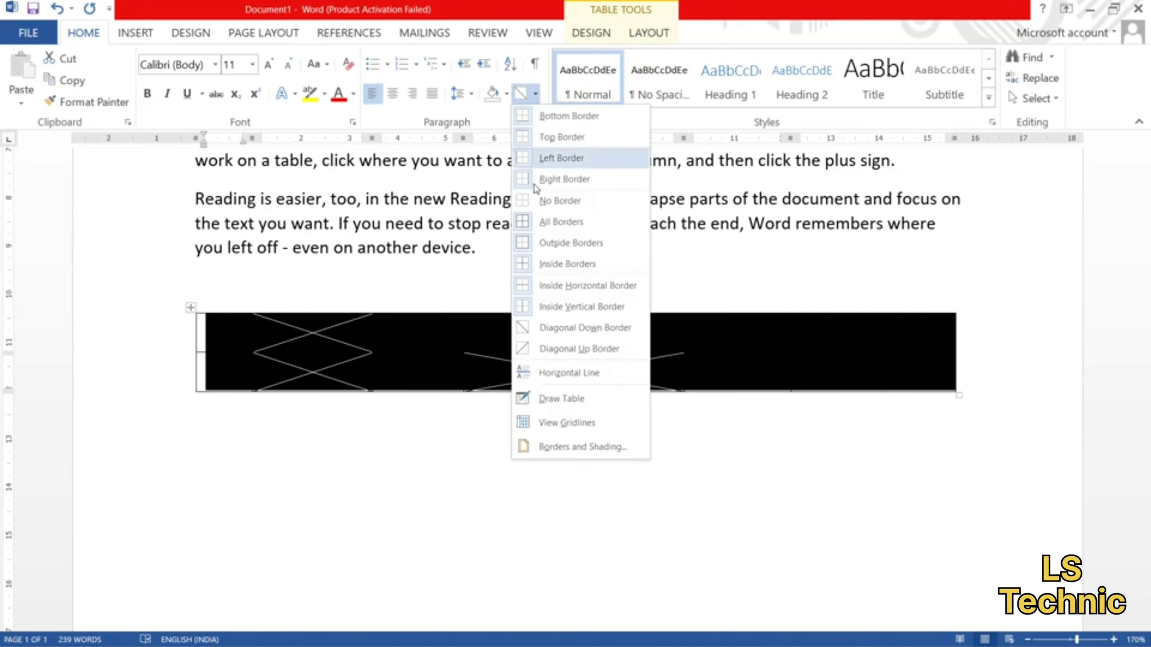
click(561, 201)
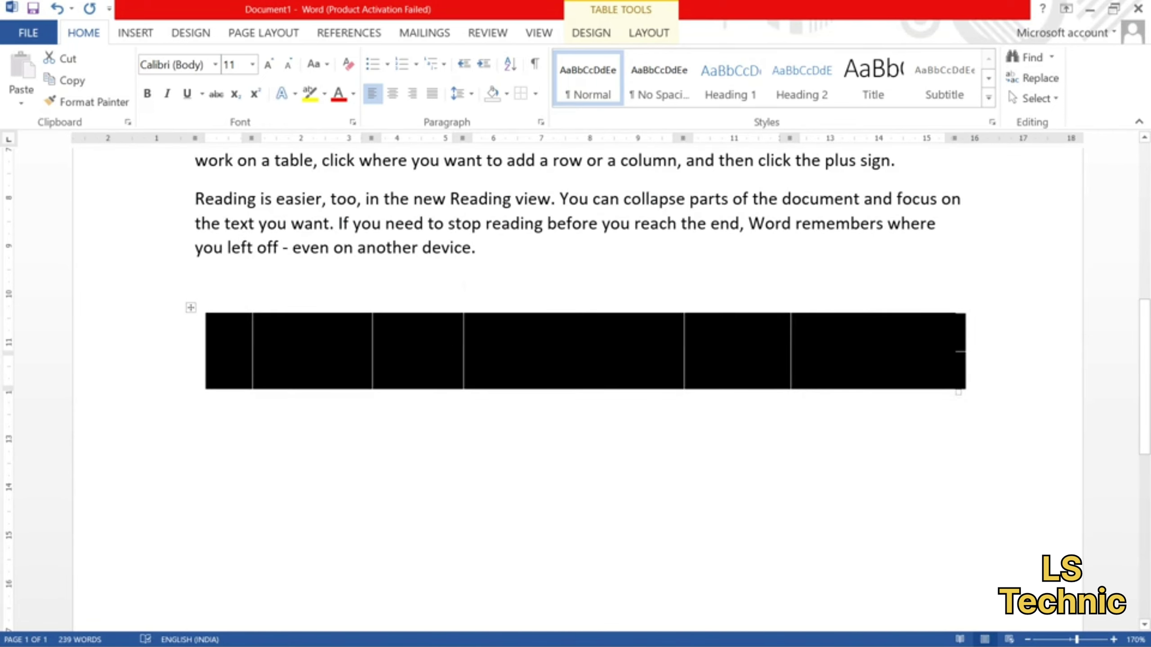
key(BackSpace)
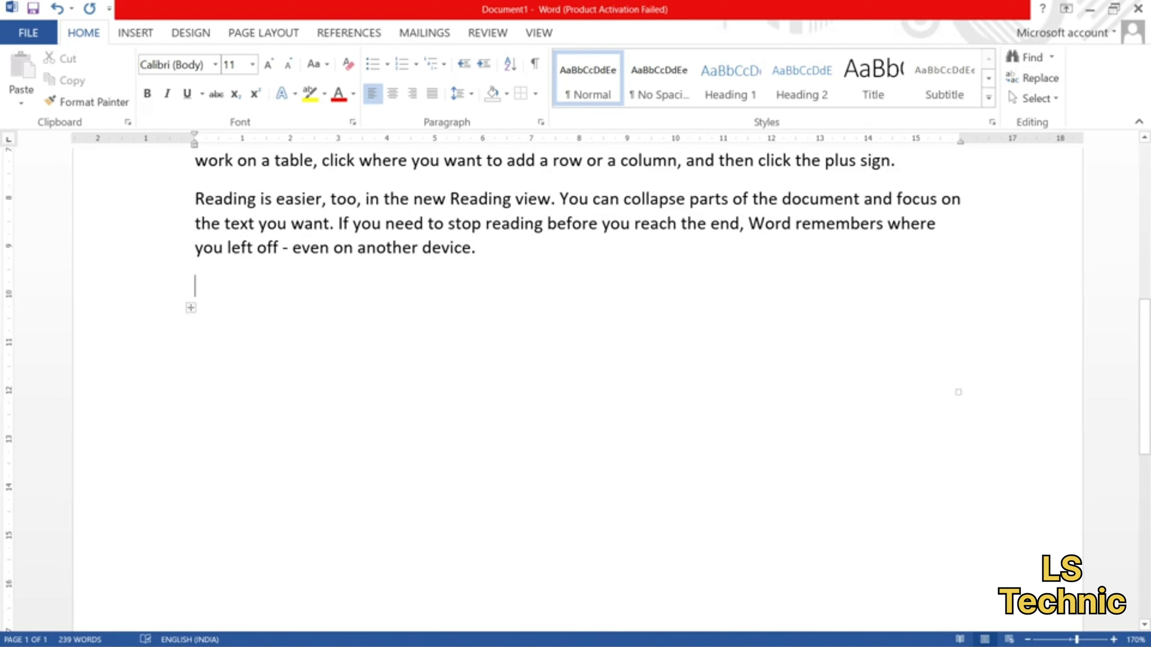
Step: Select the borderless table cells and turn on View Gridlines to show their faint outlines
drag(209, 336, 521, 366)
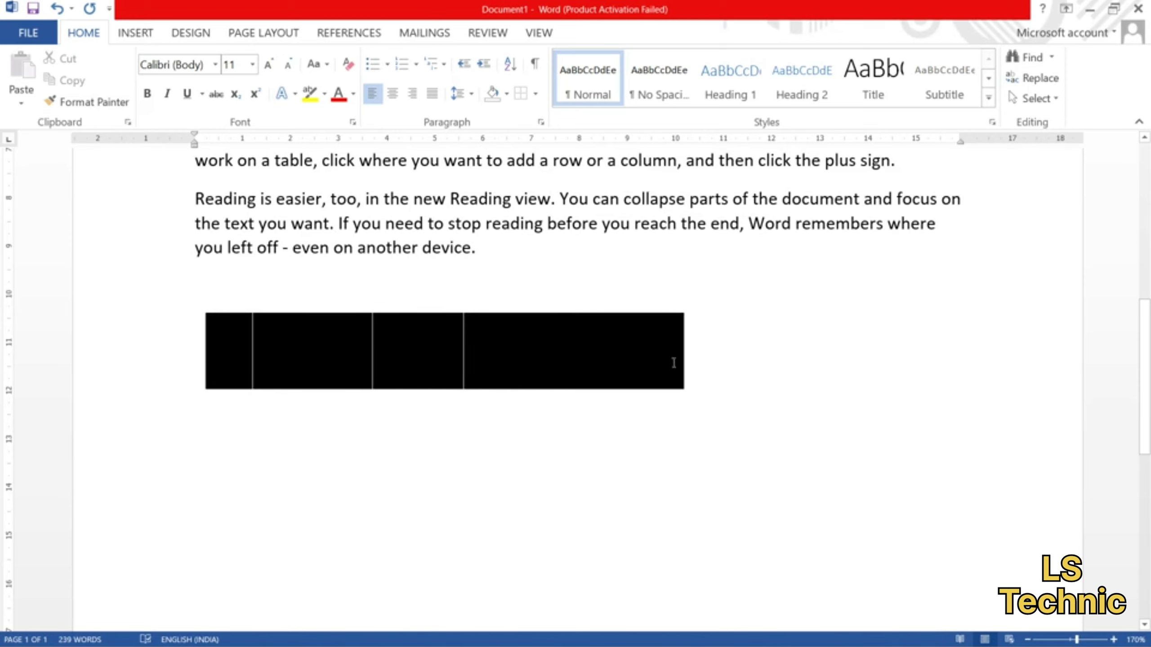
drag(674, 363, 863, 365)
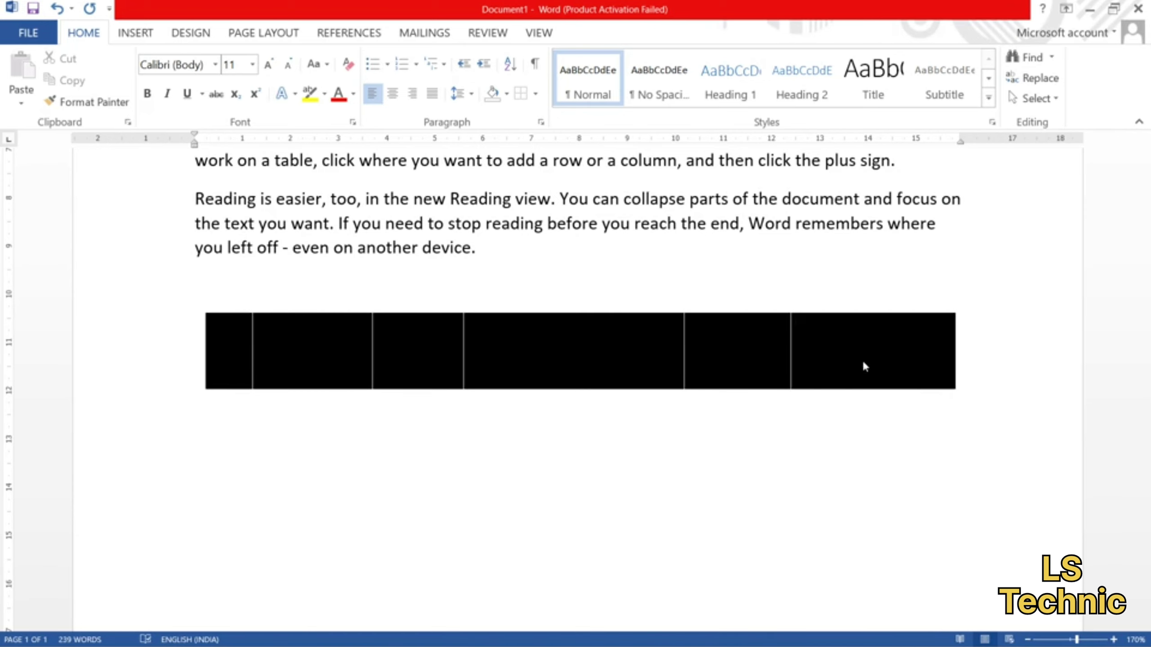
click(535, 94)
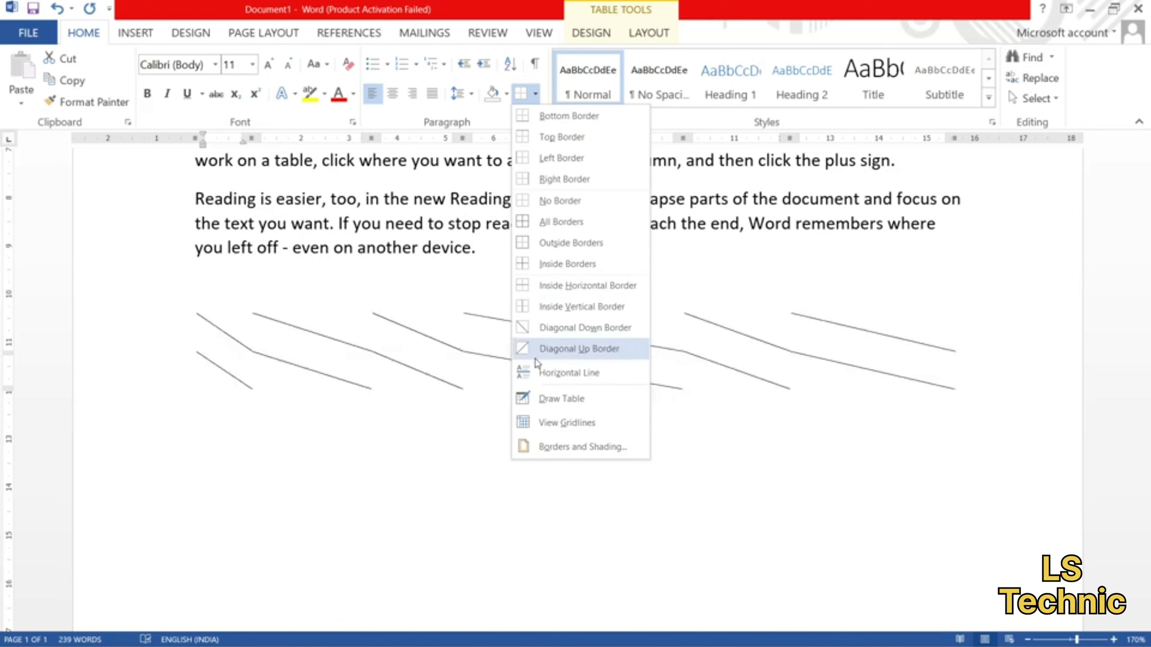
click(548, 424)
click(452, 426)
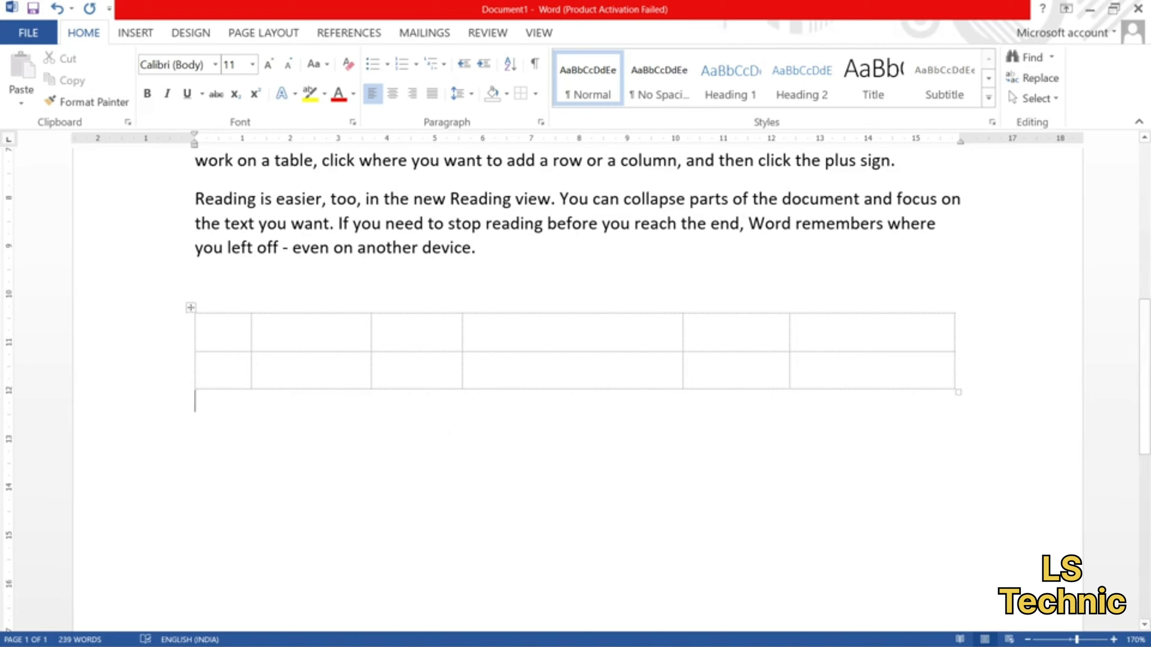
Step: Apply All Borders to the selected table cells so every cell has solid black lines
click(535, 94)
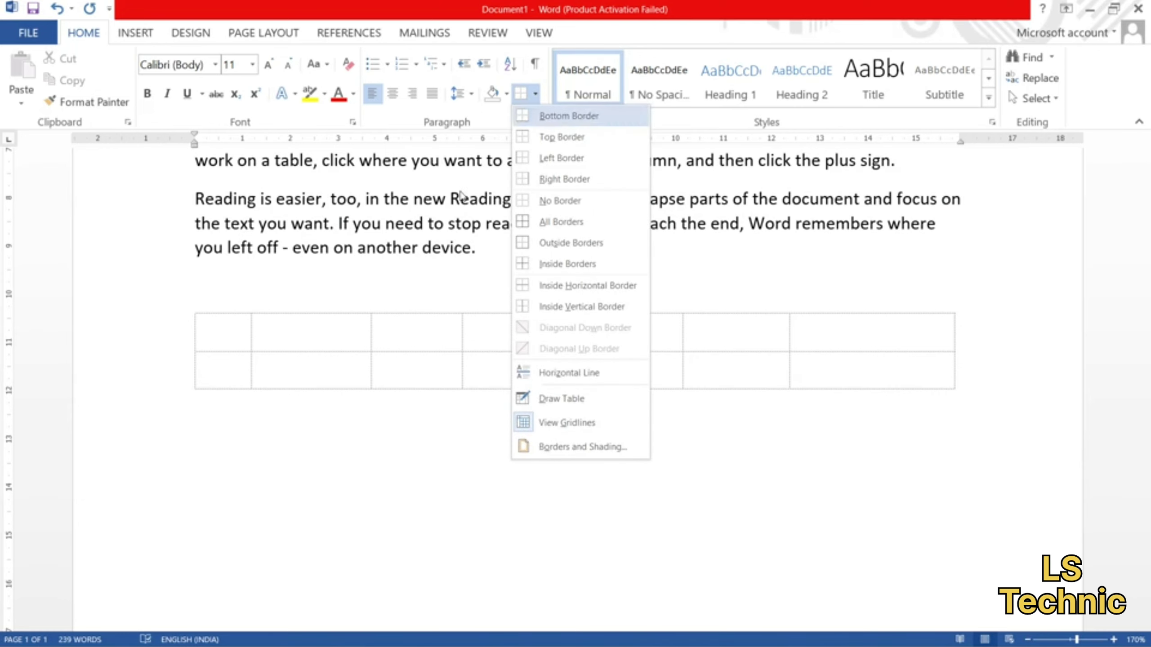
click(231, 333)
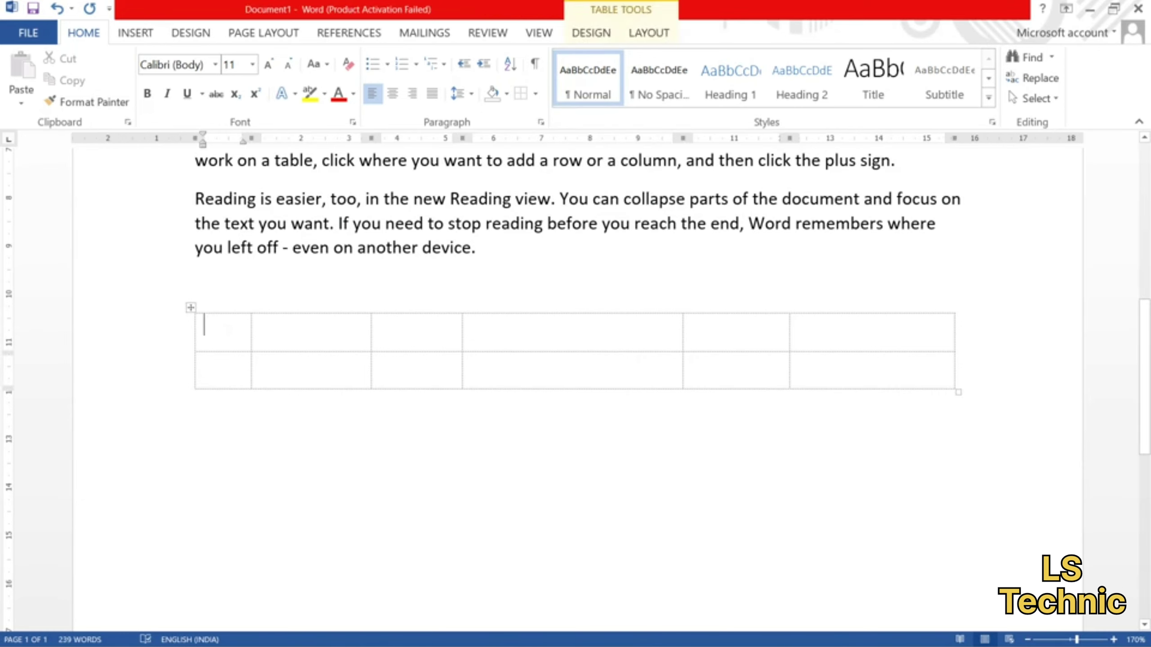
drag(234, 331, 782, 366)
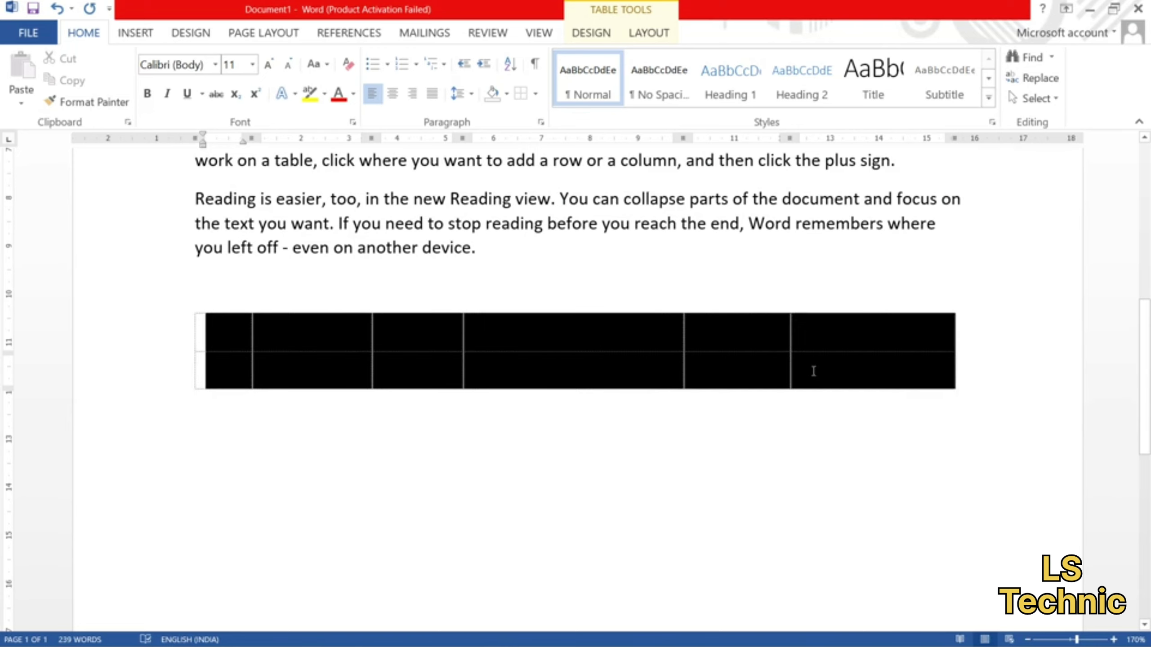
click(536, 94)
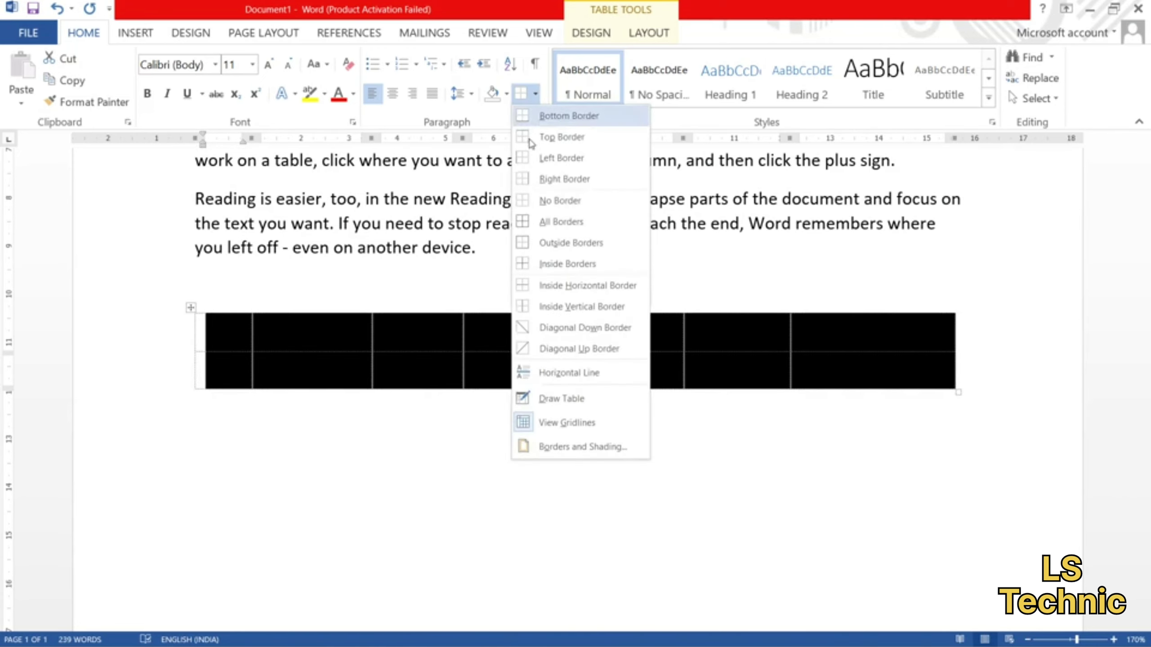
click(542, 220)
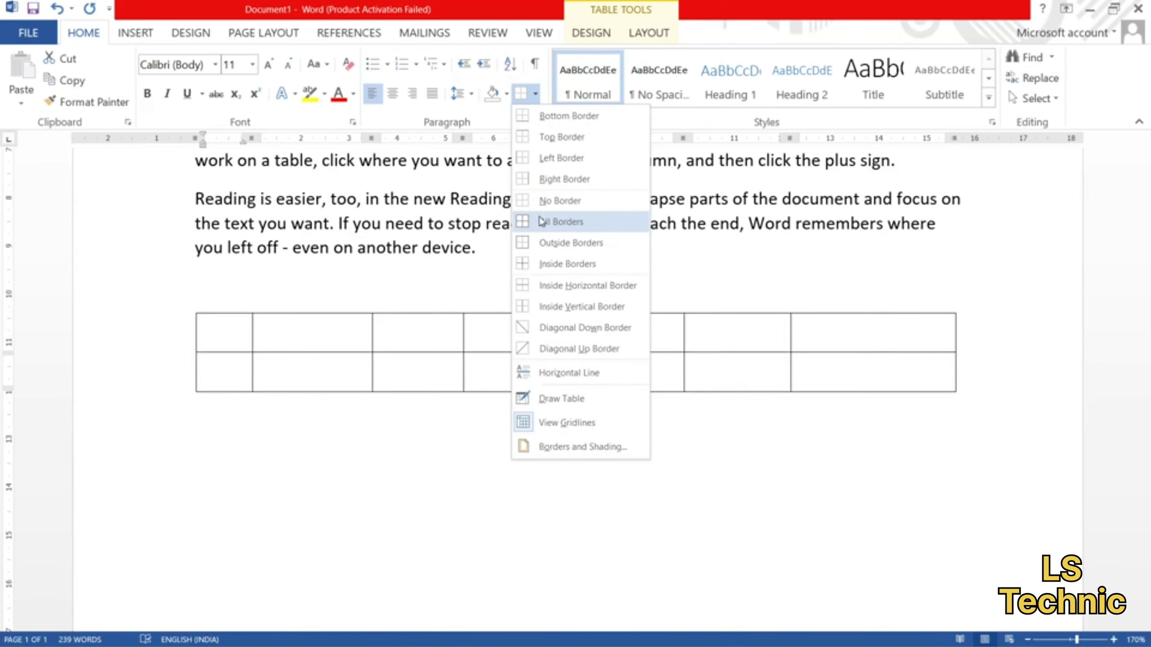
click(542, 220)
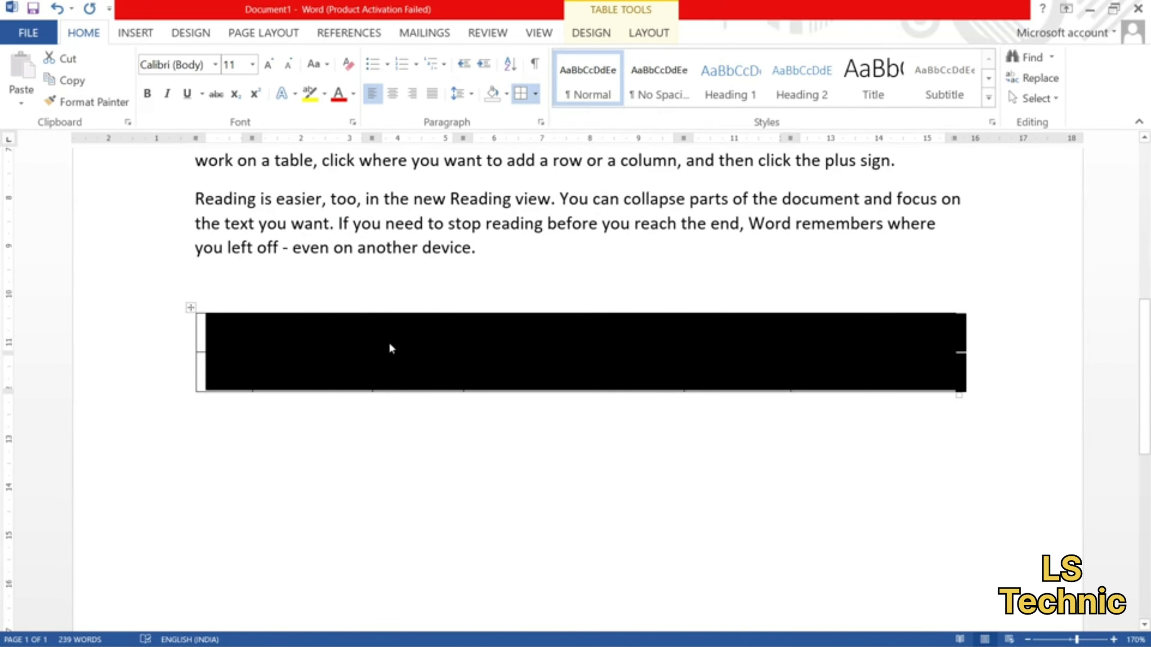
click(370, 332)
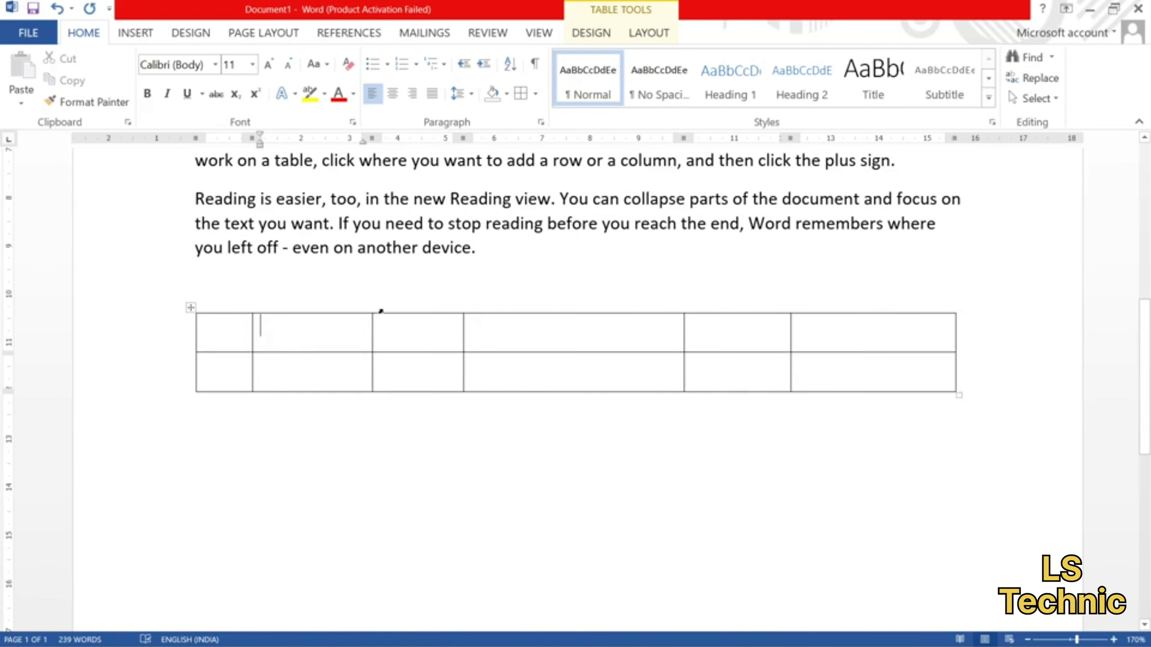
click(535, 94)
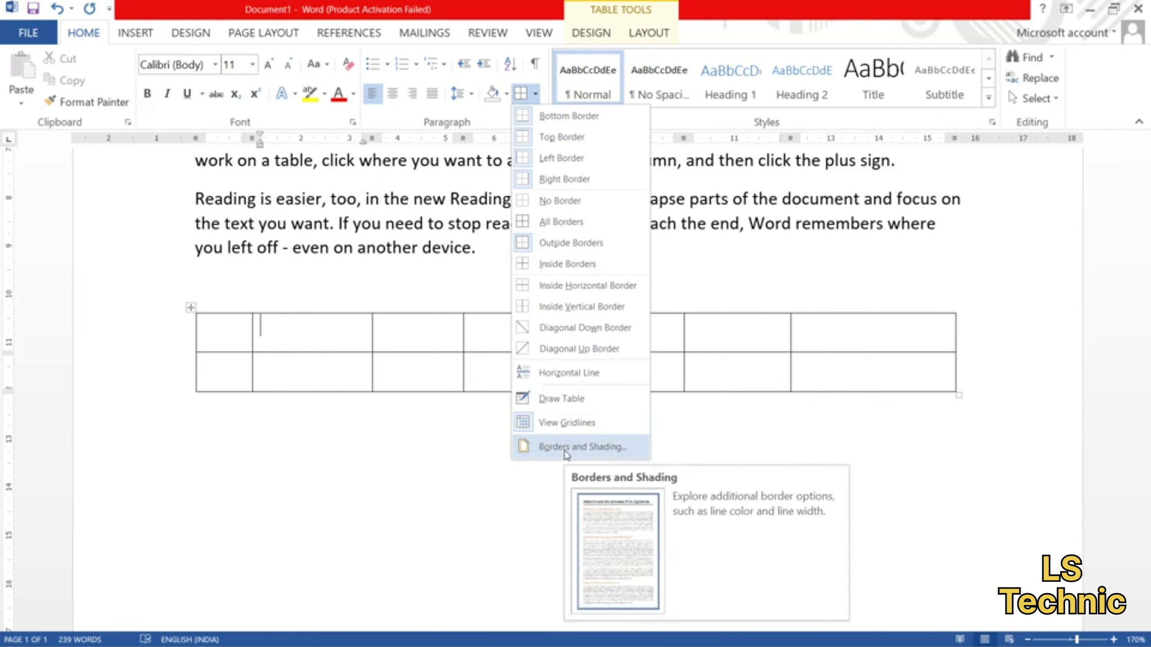
Step: In Borders and Shading, move the dialog beside the table and pick a thick solid line style
click(566, 447)
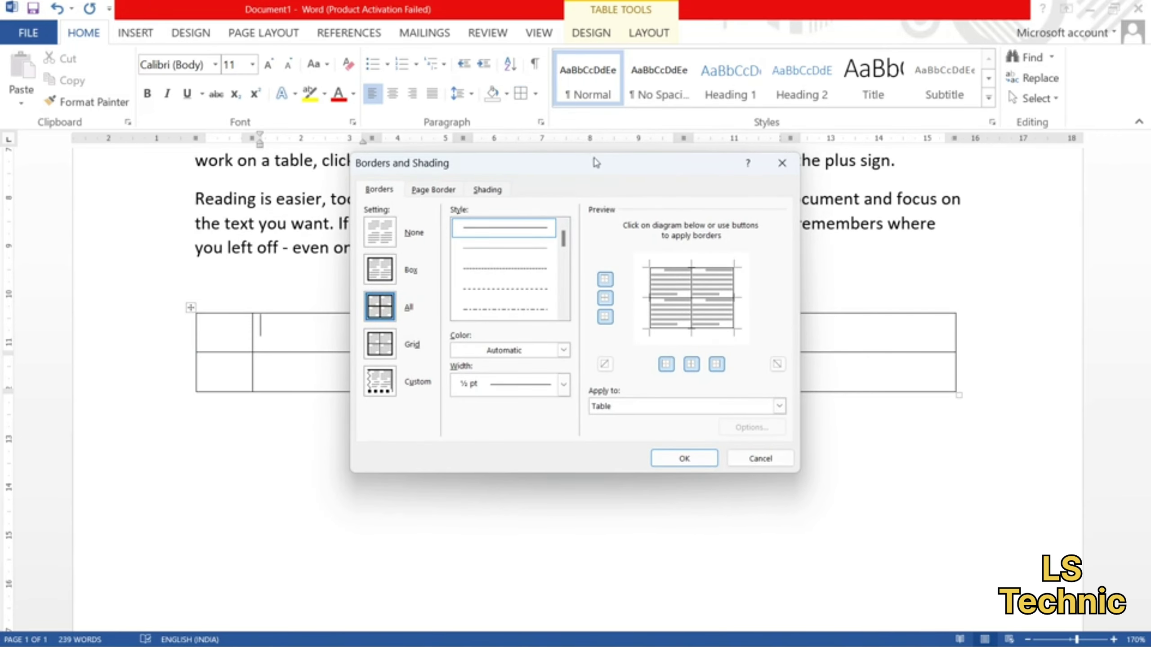
drag(596, 165, 609, 331)
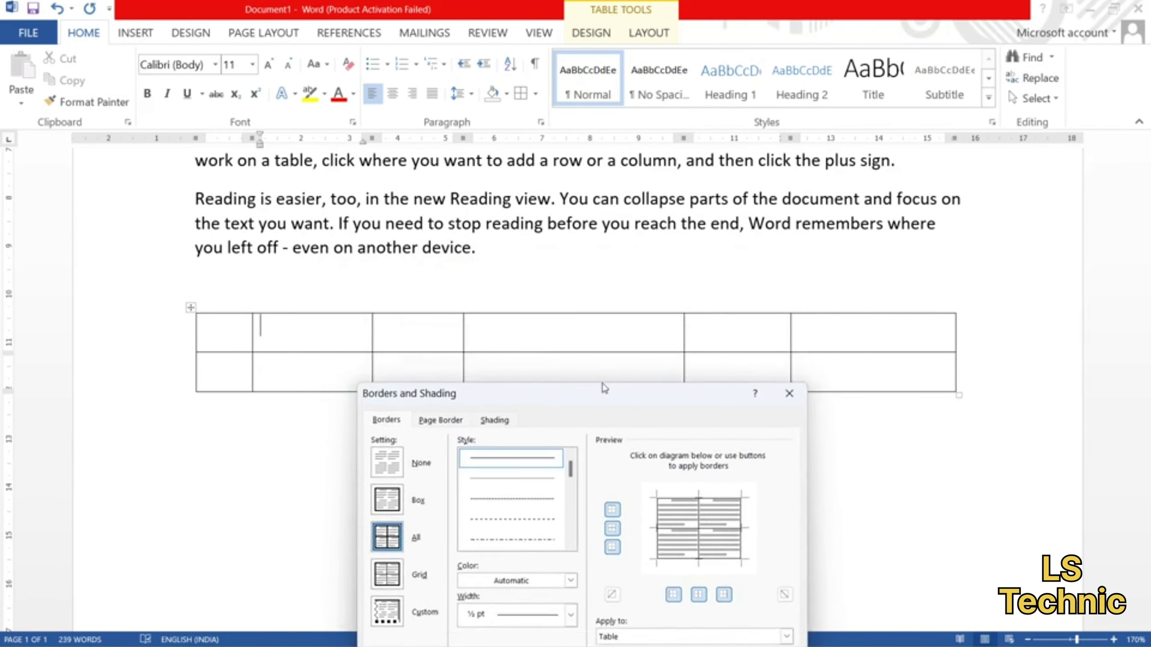
drag(610, 331, 716, 137)
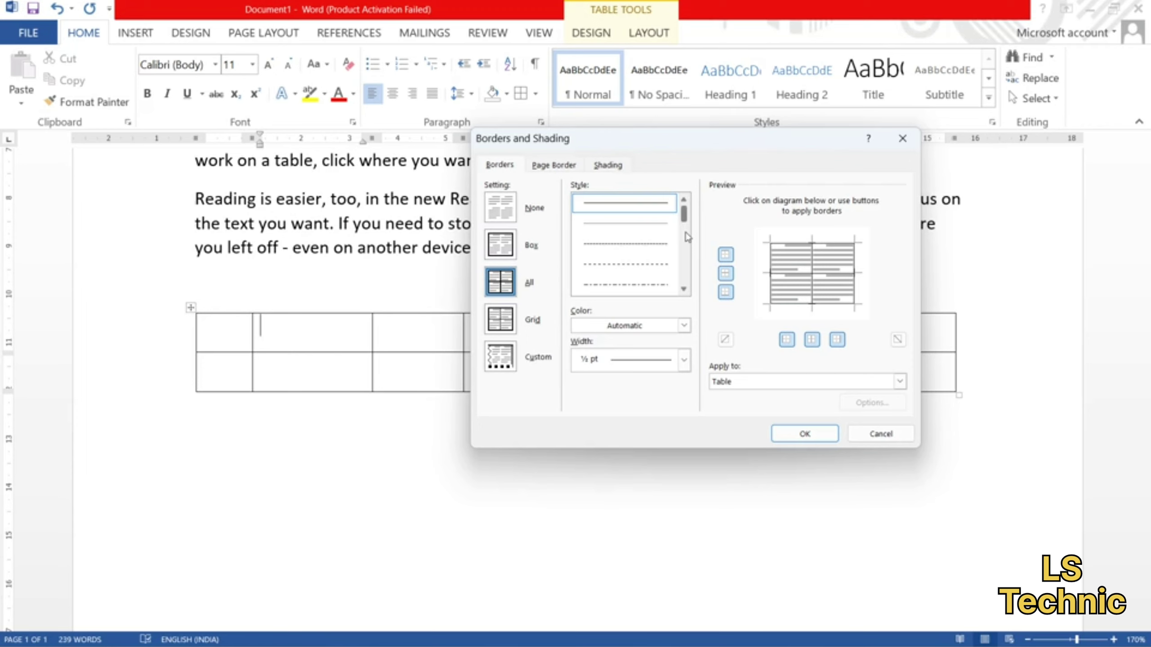
scroll(688, 236, down, 1)
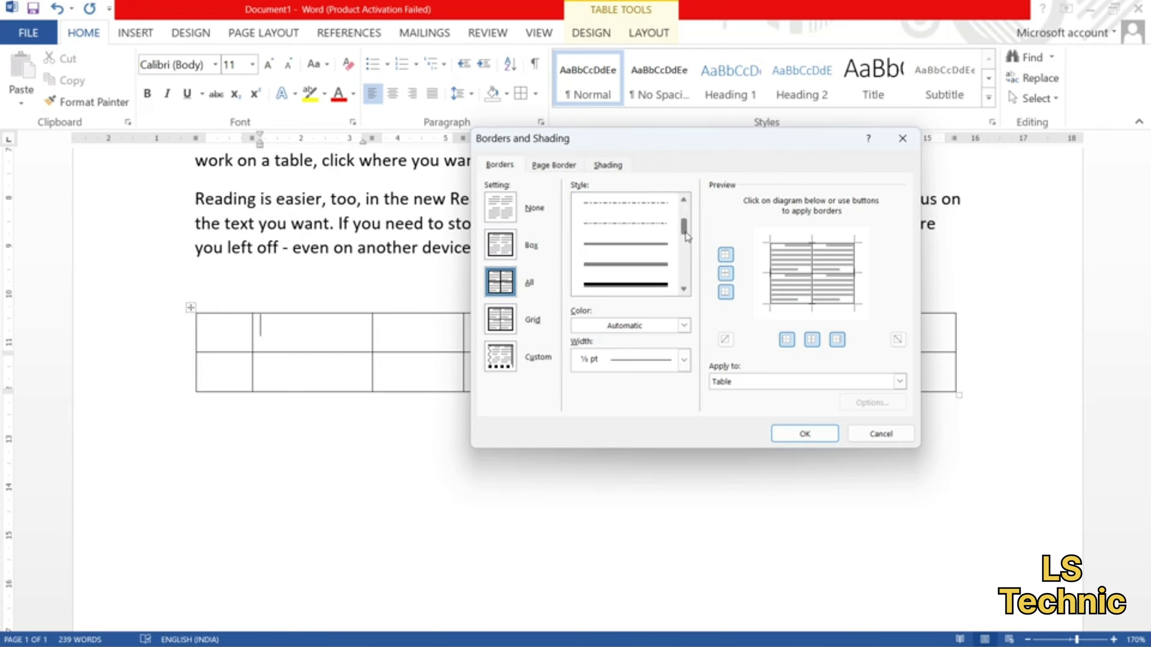
click(640, 269)
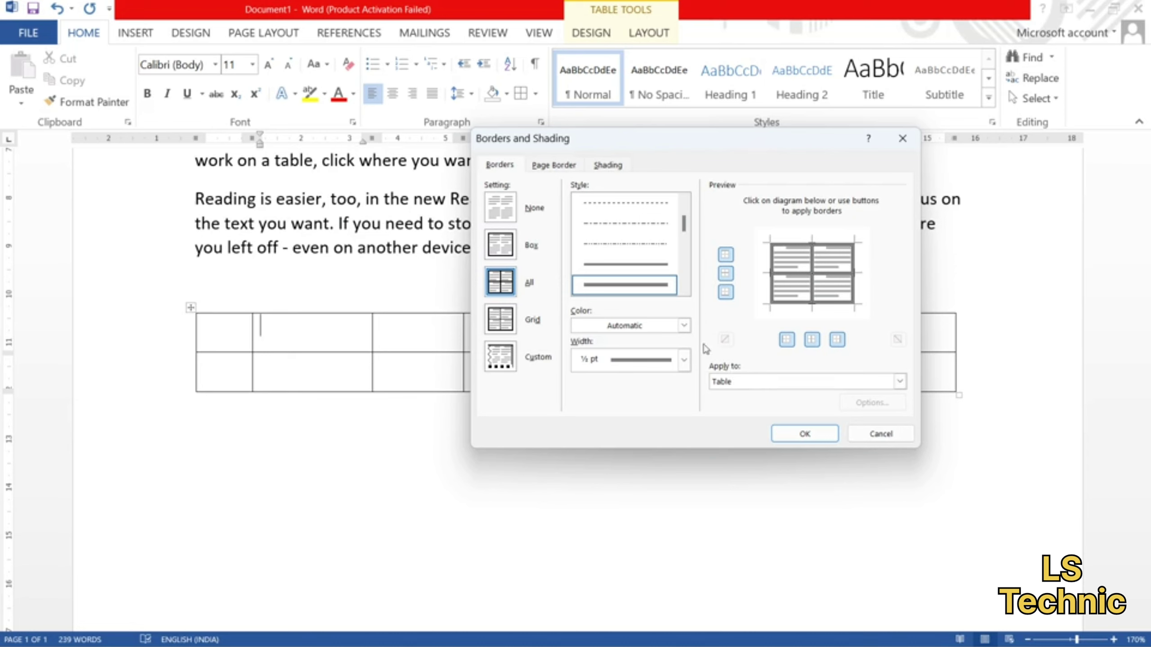
click(684, 327)
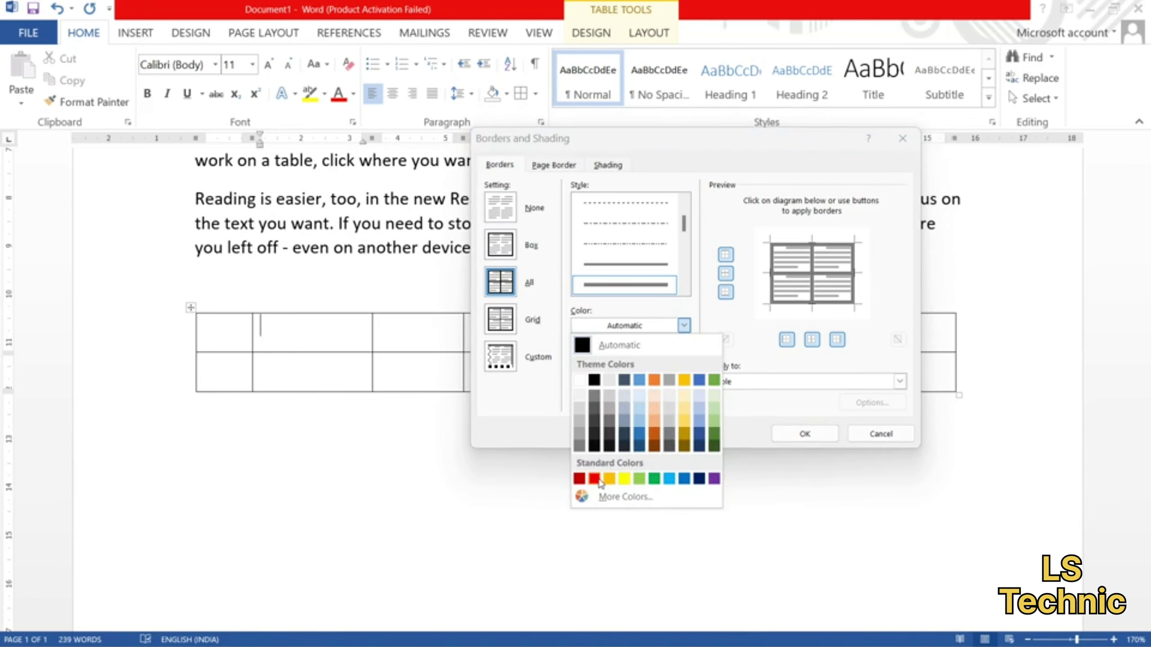
Step: Apply a red 2 ¼ pt outside-only border to the whole Table, removing inside lines
click(594, 479)
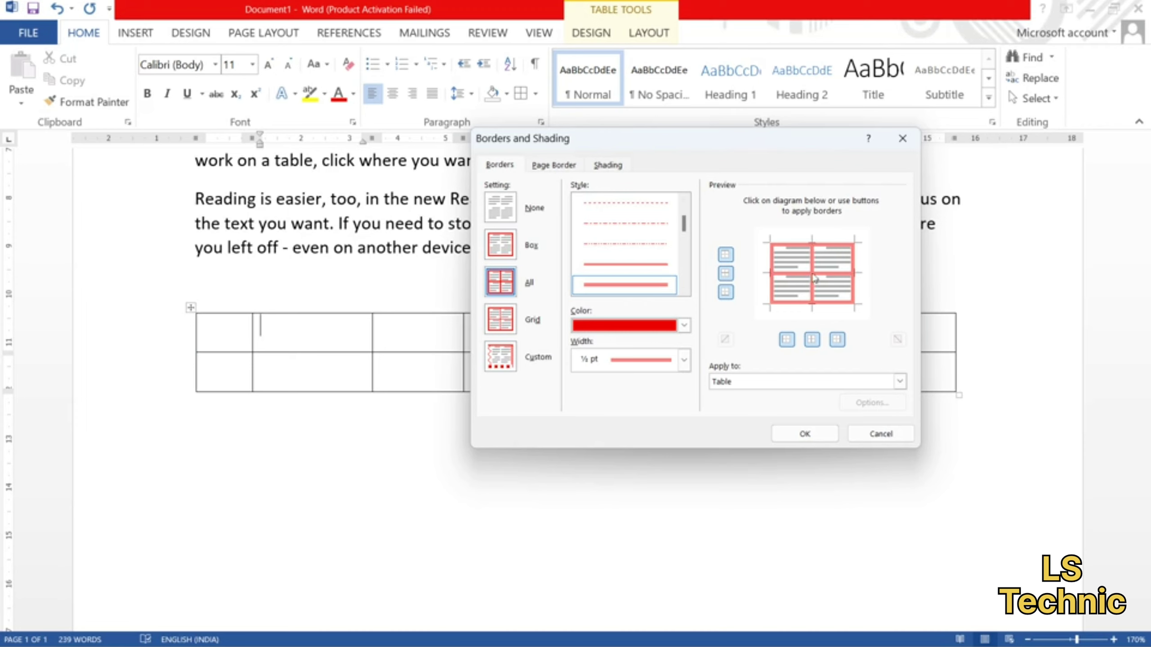
click(727, 276)
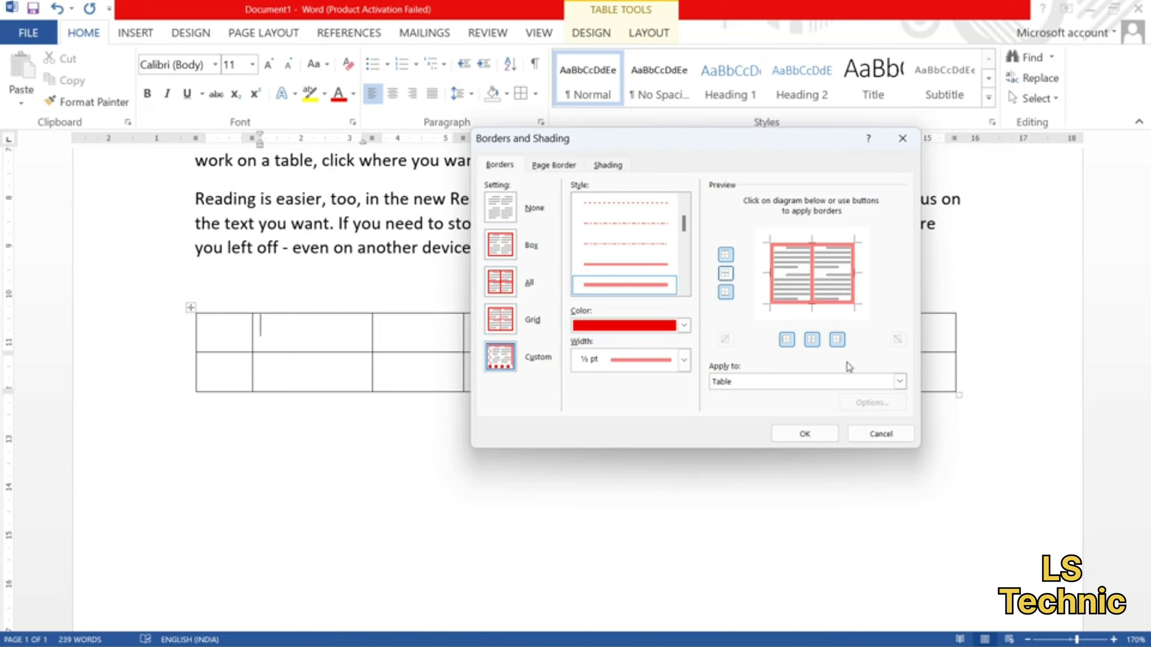
click(812, 341)
click(683, 363)
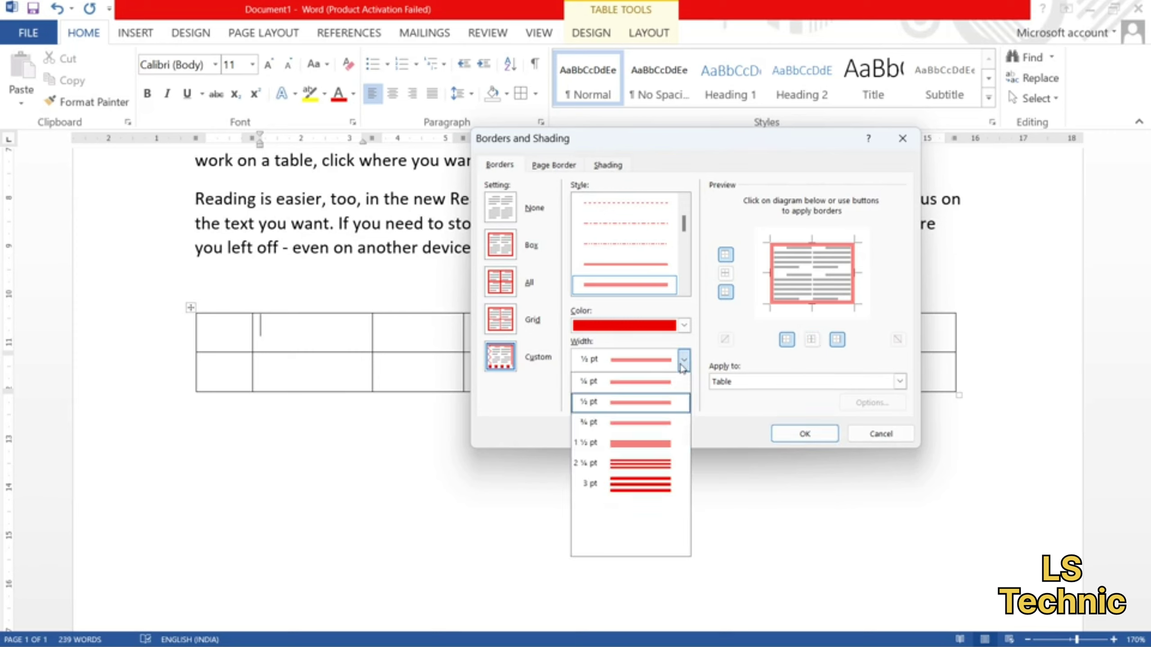
click(663, 460)
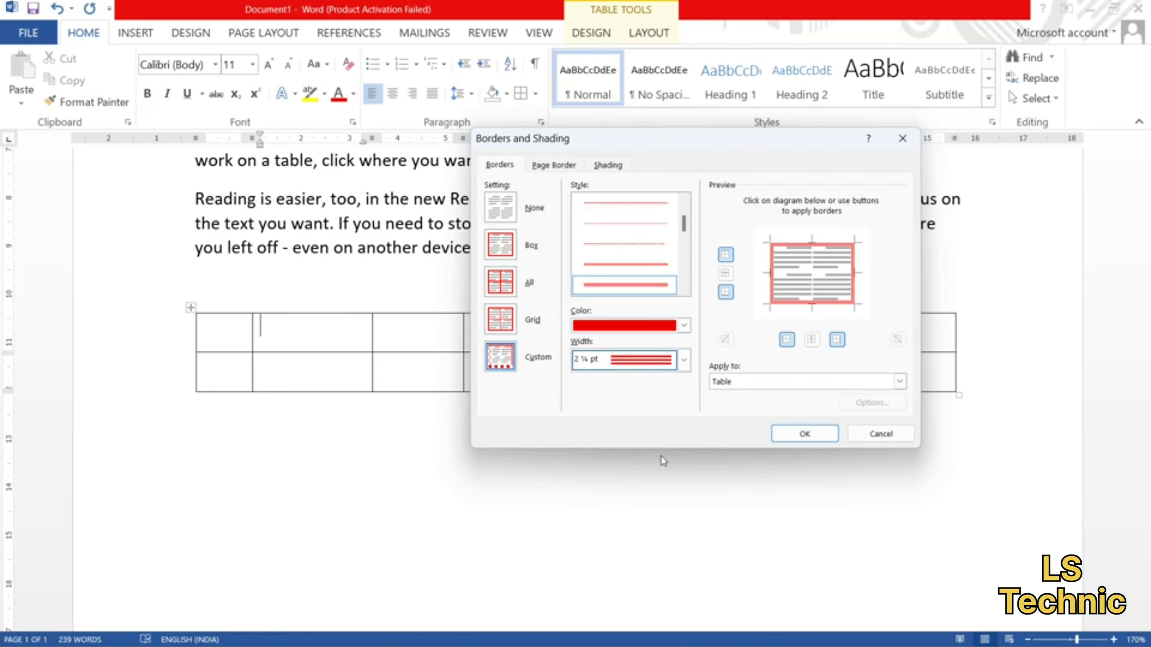
click(744, 386)
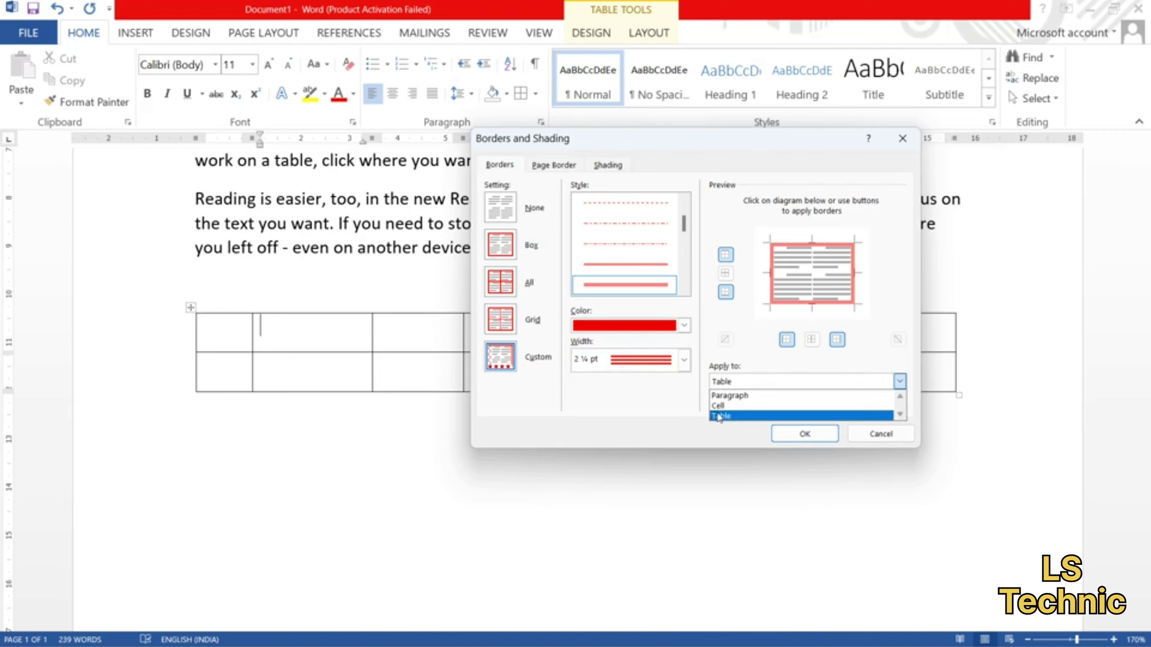
click(685, 418)
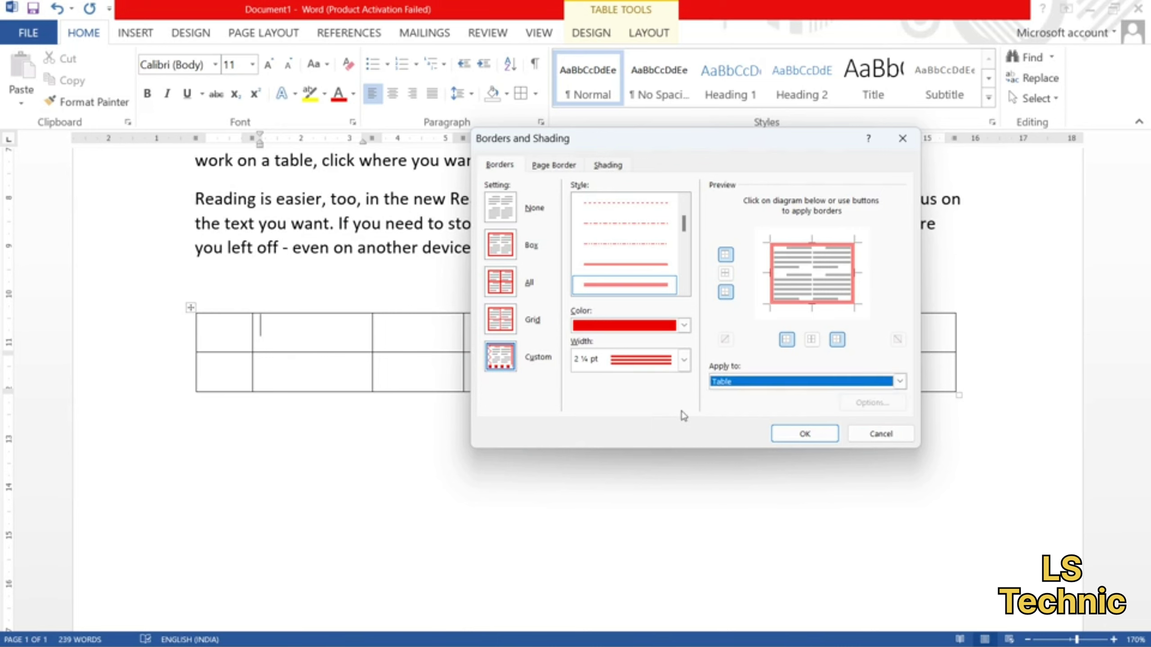
click(788, 432)
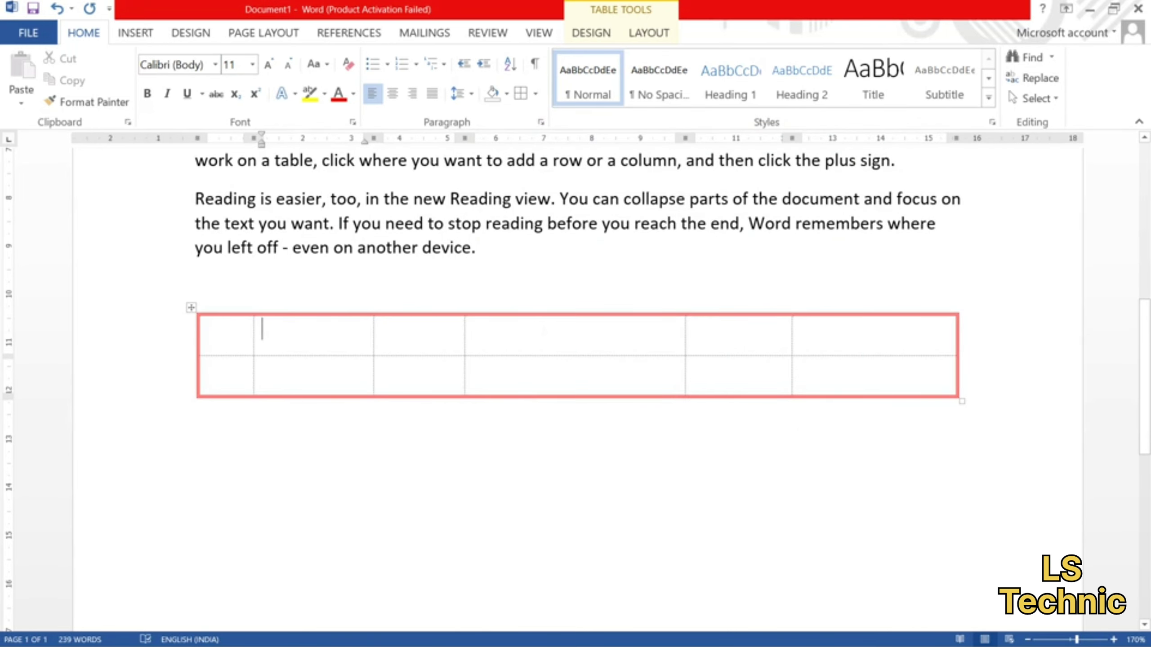
click(473, 329)
click(536, 94)
click(539, 447)
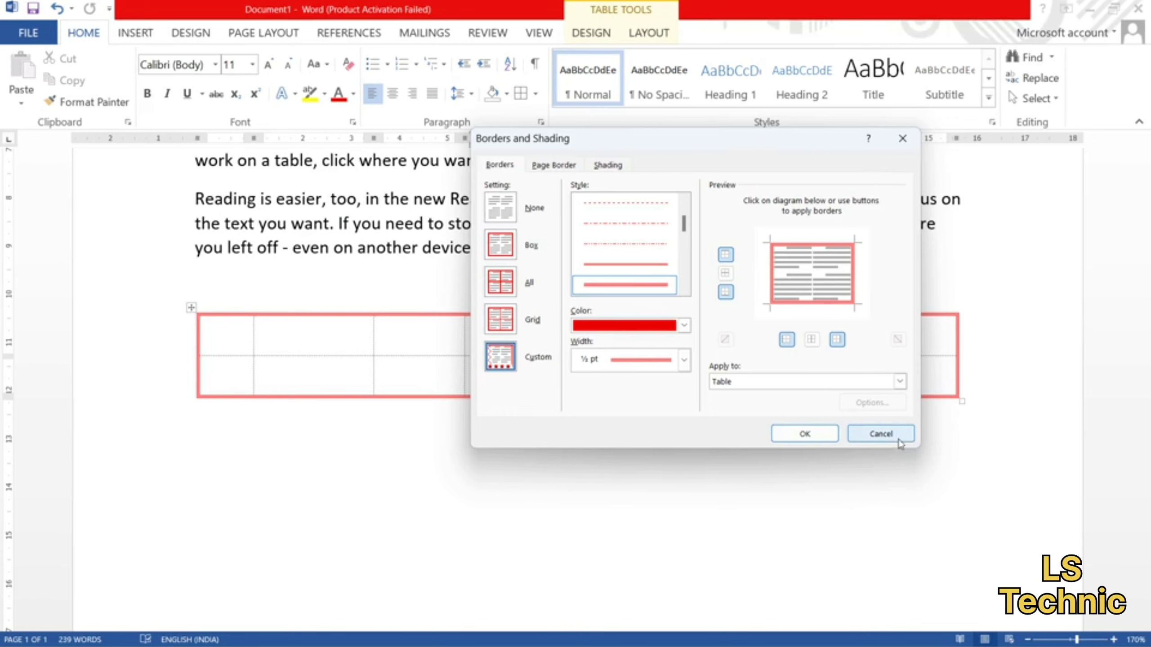
click(859, 442)
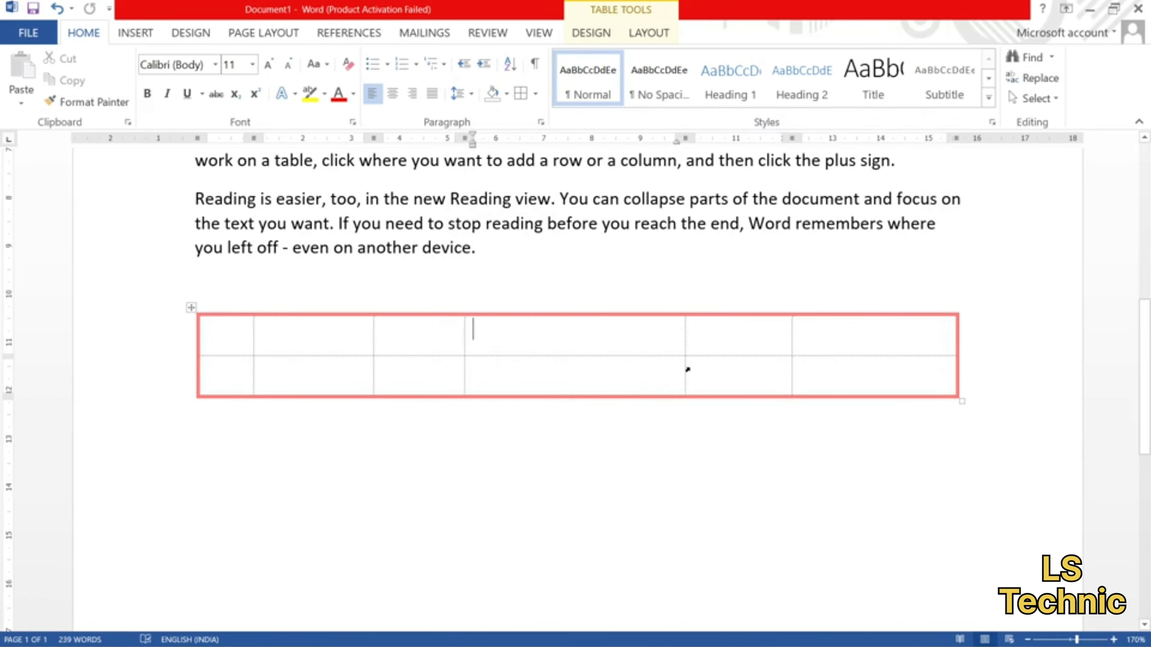